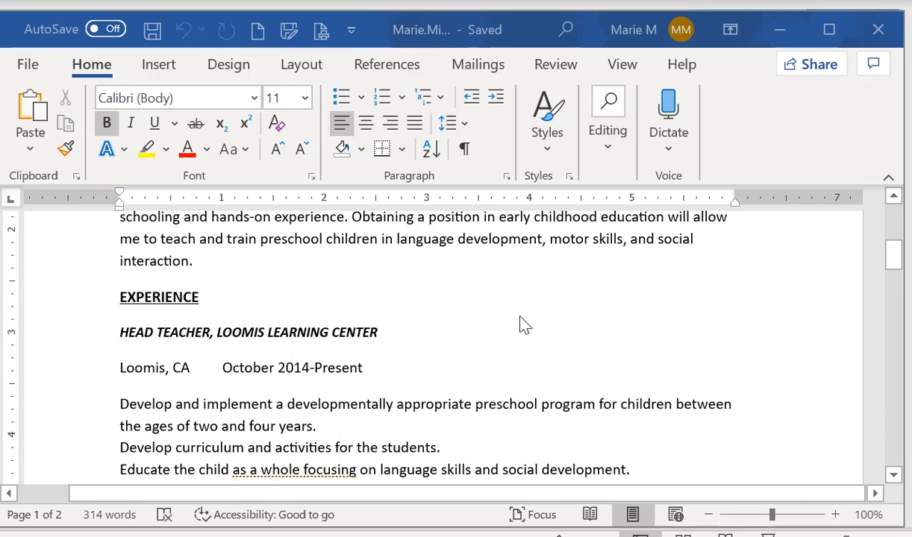
Set custom margins of 0.75" top and bottom and 1" left and right for the whole document
{"action": "scroll", "coordinate": [523, 324], "scroll_direction": "up", "scroll_amount": 1}
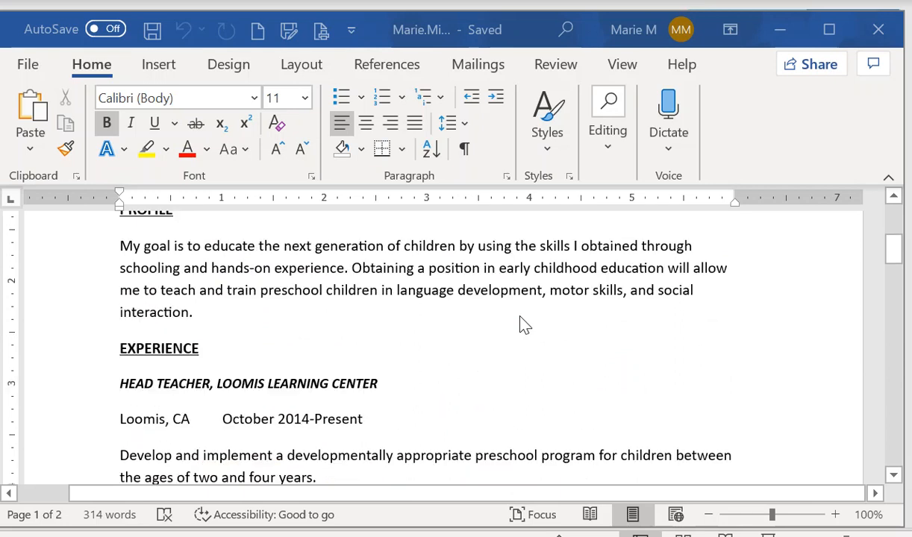
{"action": "left_click", "coordinate": [306, 67]}
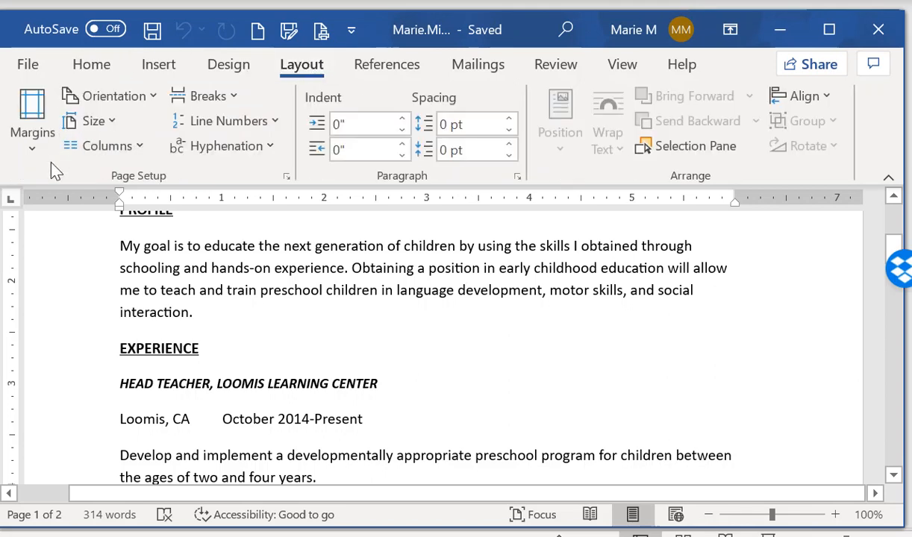
{"action": "left_click", "coordinate": [32, 142]}
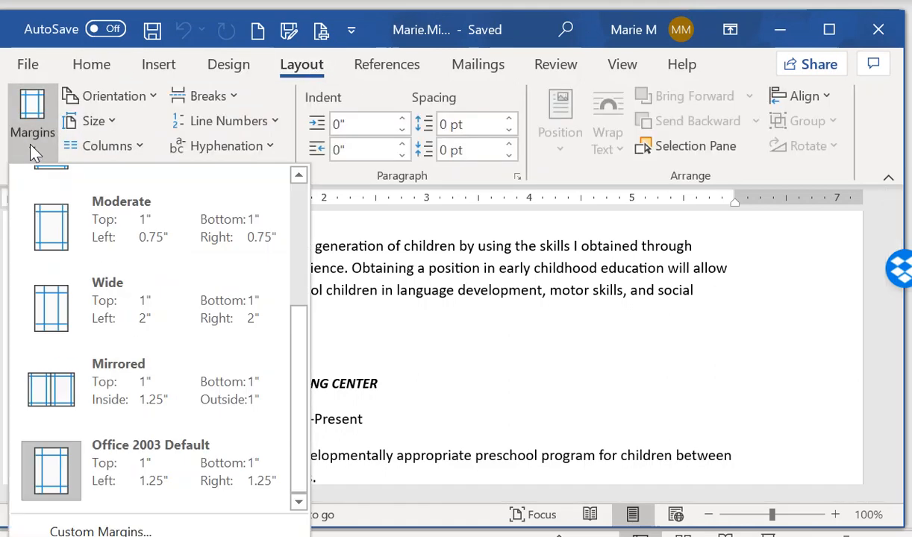
{"action": "left_click", "coordinate": [78, 532]}
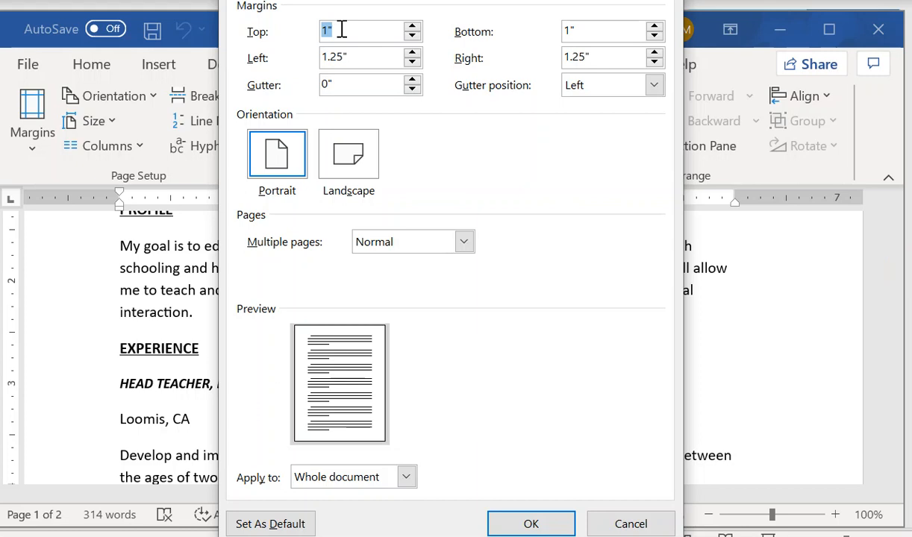
{"action": "type", "text": ".75"}
{"action": "left_click", "coordinate": [586, 33]}
{"action": "left_click_drag", "start_coordinate": [587, 33], "coordinate": [553, 36]}
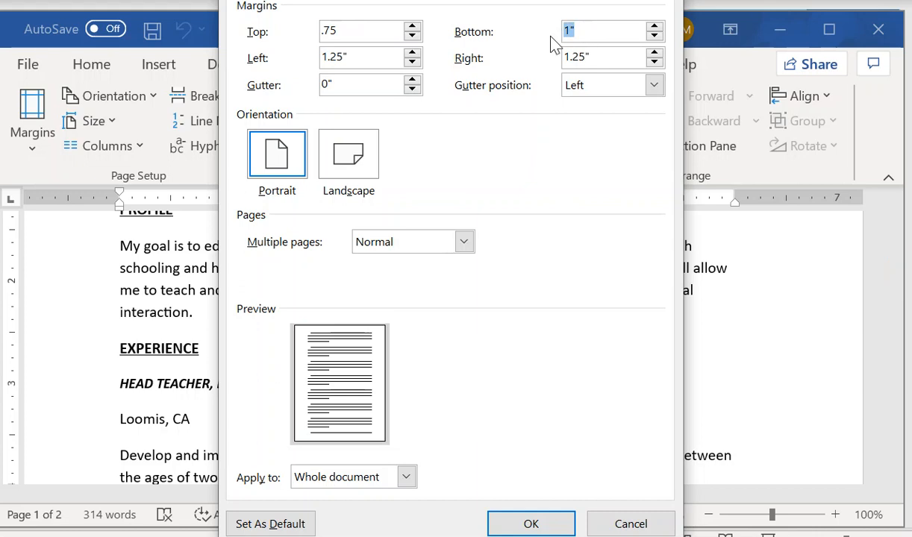
{"action": "type", "text": ".75"}
{"action": "left_click", "coordinate": [413, 63]}
{"action": "left_click", "coordinate": [413, 62]}
{"action": "left_click", "coordinate": [413, 62]}
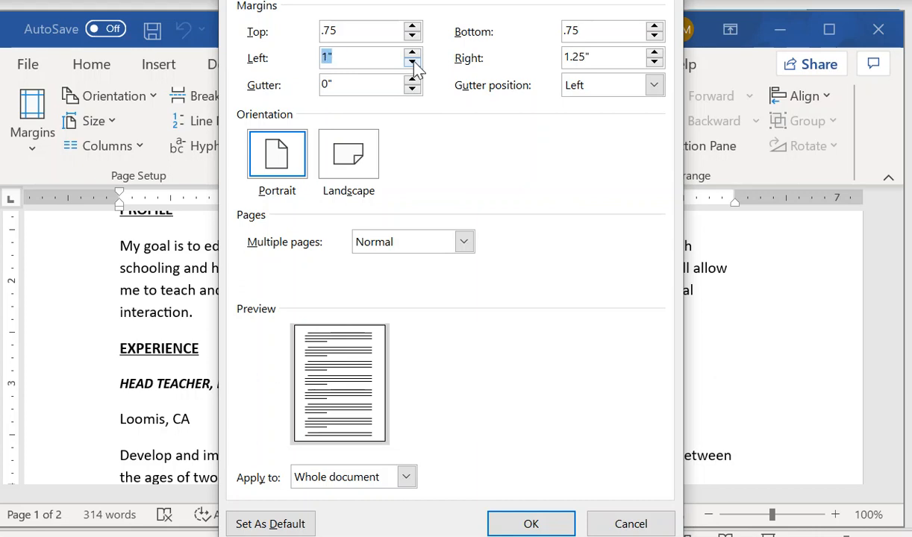
{"action": "left_click", "coordinate": [653, 63]}
{"action": "left_click", "coordinate": [654, 62]}
{"action": "left_click", "coordinate": [654, 63]}
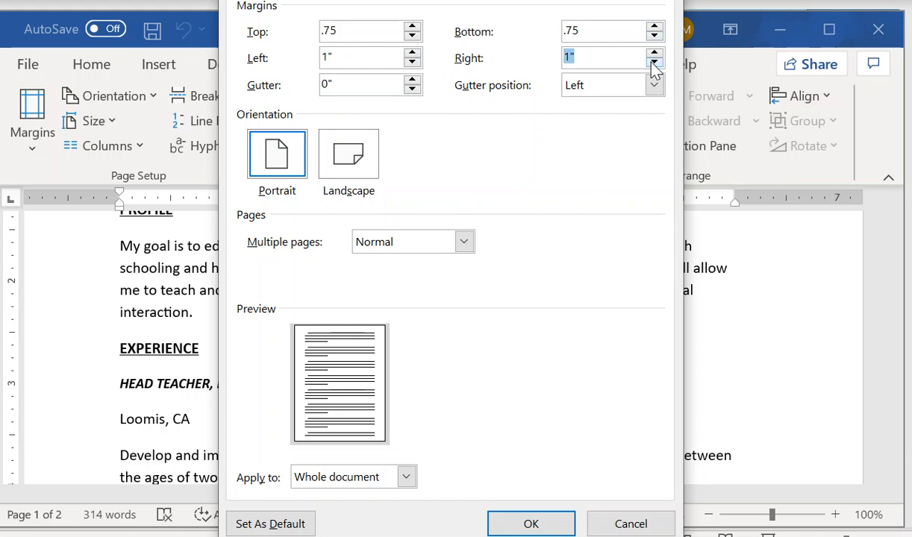
{"action": "left_click", "coordinate": [531, 525]}
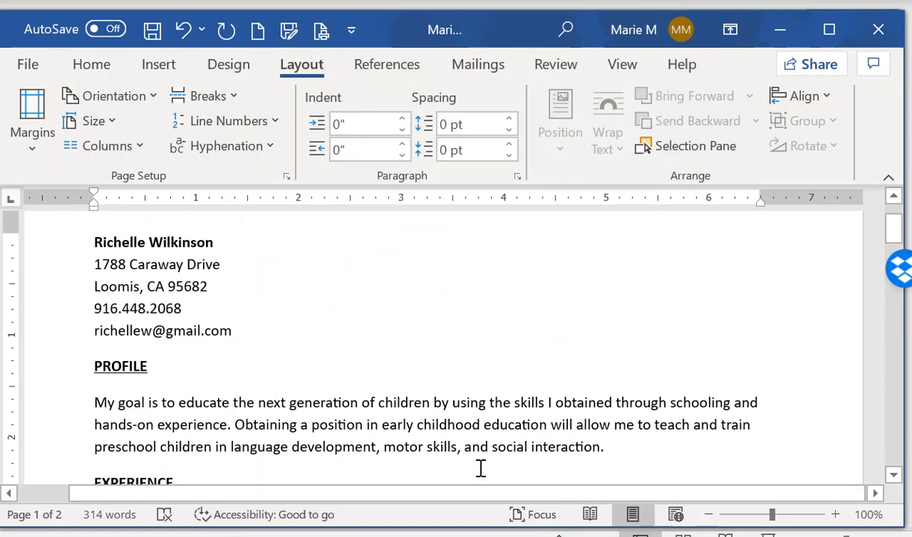
Give the Loomis, CA line a 6.5" right-aligned tab stop with a dashed leader
{"action": "scroll", "coordinate": [445, 371], "scroll_direction": "down", "scroll_amount": 1}
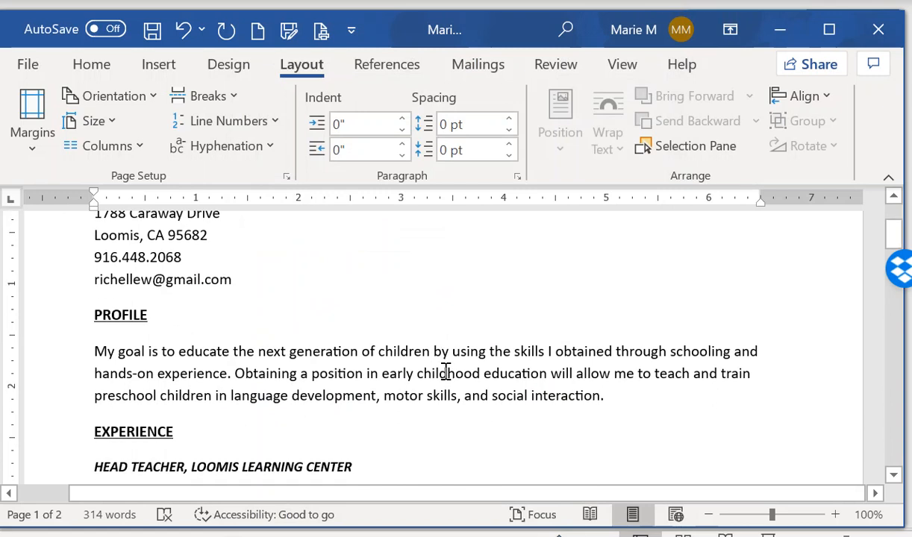
{"action": "scroll", "coordinate": [446, 371], "scroll_direction": "down", "scroll_amount": 2}
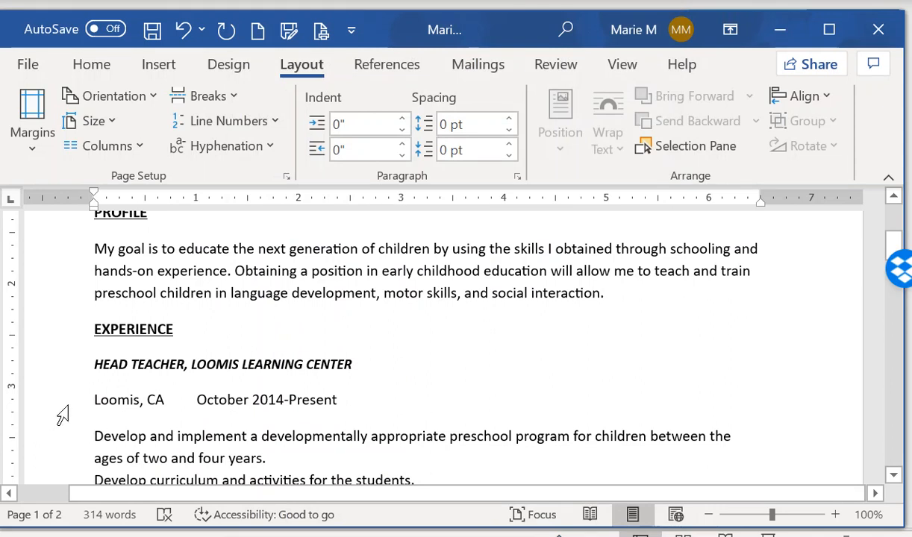
{"action": "left_click", "coordinate": [61, 415]}
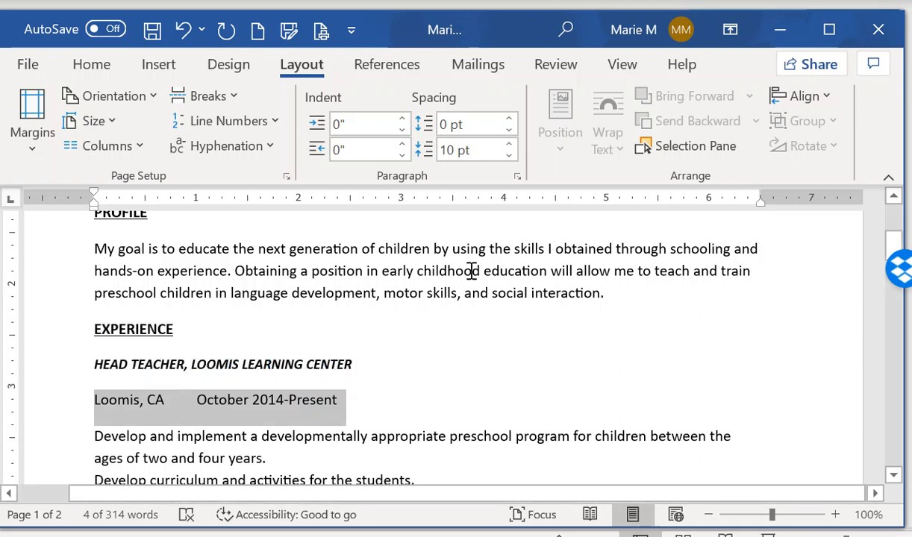
{"action": "left_click", "coordinate": [521, 179]}
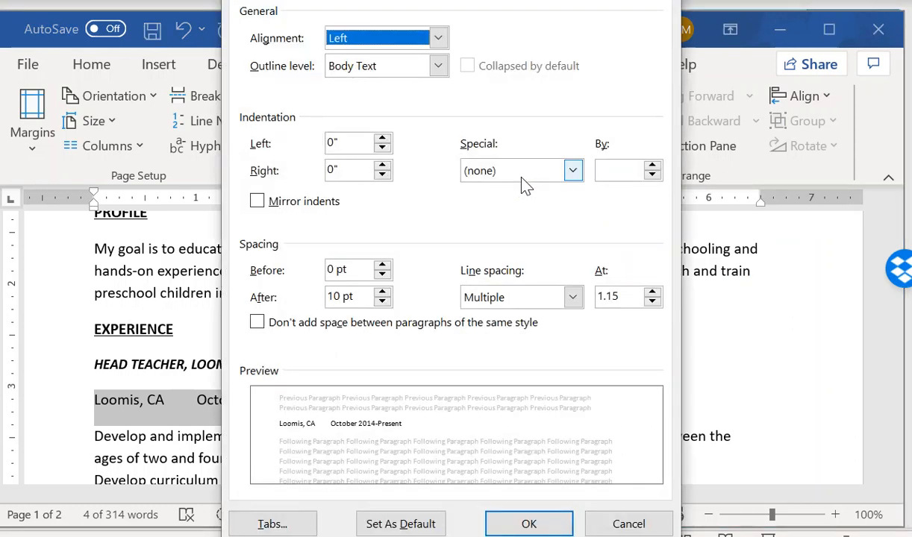
{"action": "left_click", "coordinate": [268, 525]}
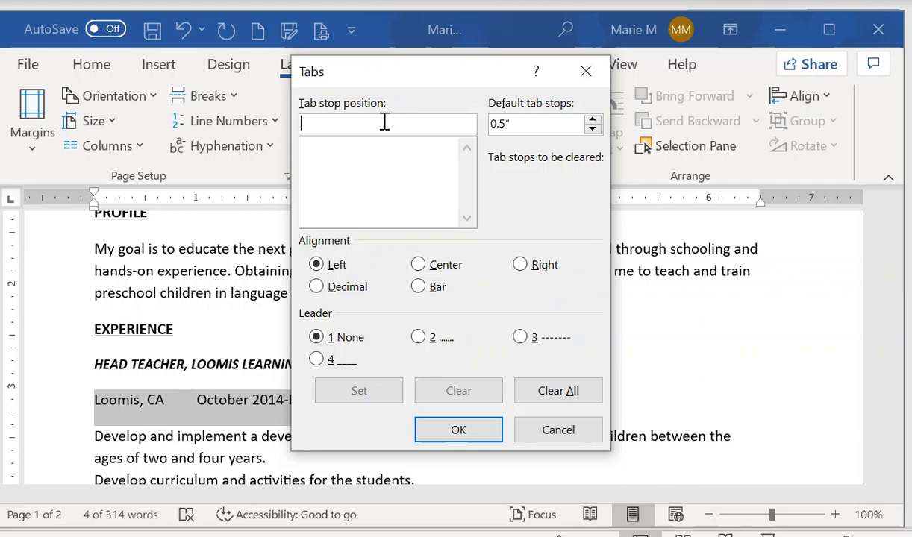
{"action": "type", "text": "6.5"}
{"action": "left_click", "coordinate": [521, 266]}
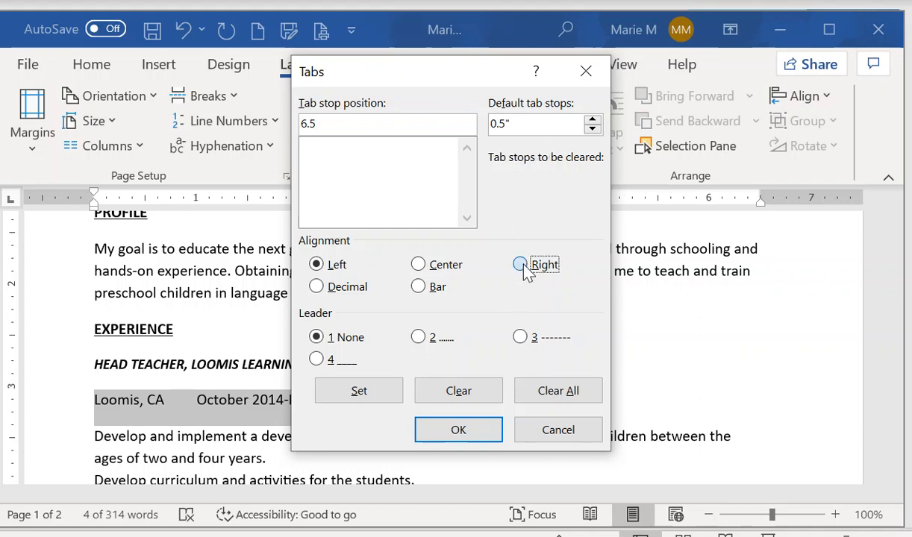
{"action": "left_click", "coordinate": [521, 340]}
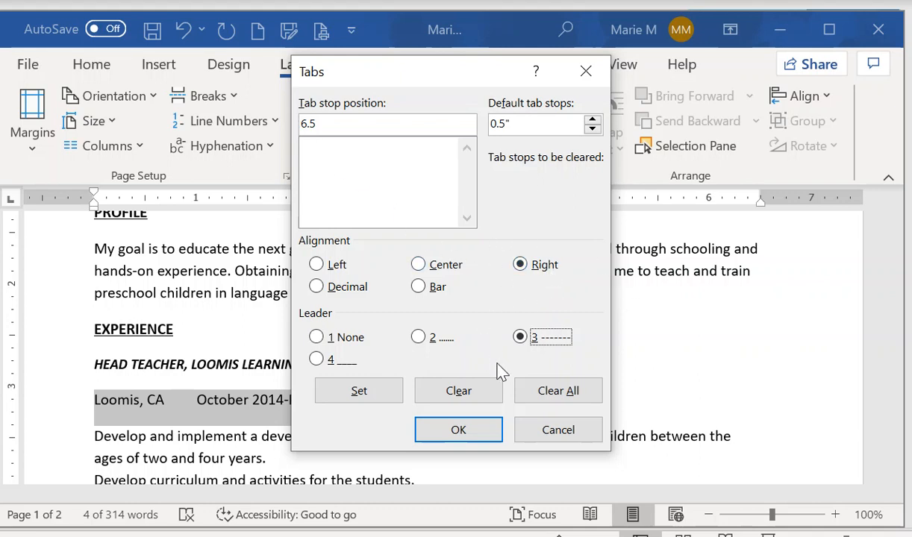
{"action": "left_click", "coordinate": [352, 396]}
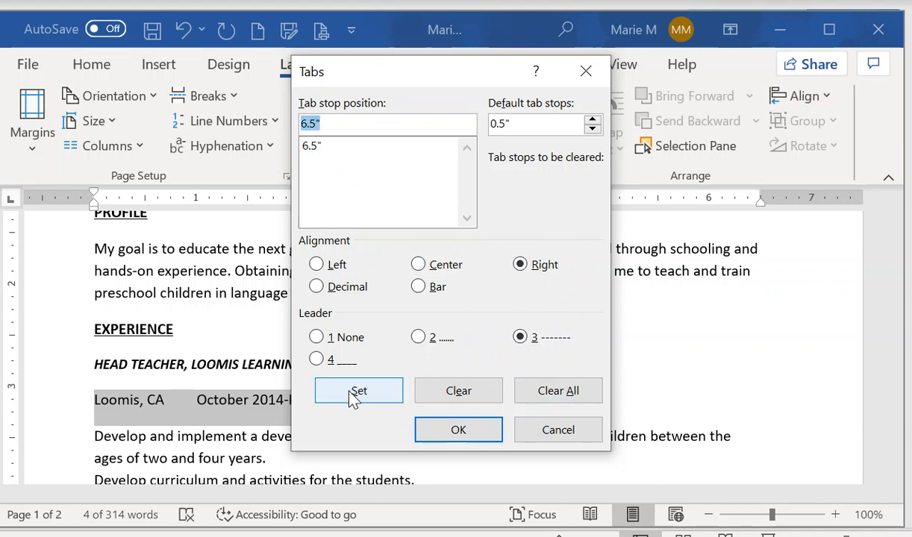
{"action": "left_click", "coordinate": [450, 431]}
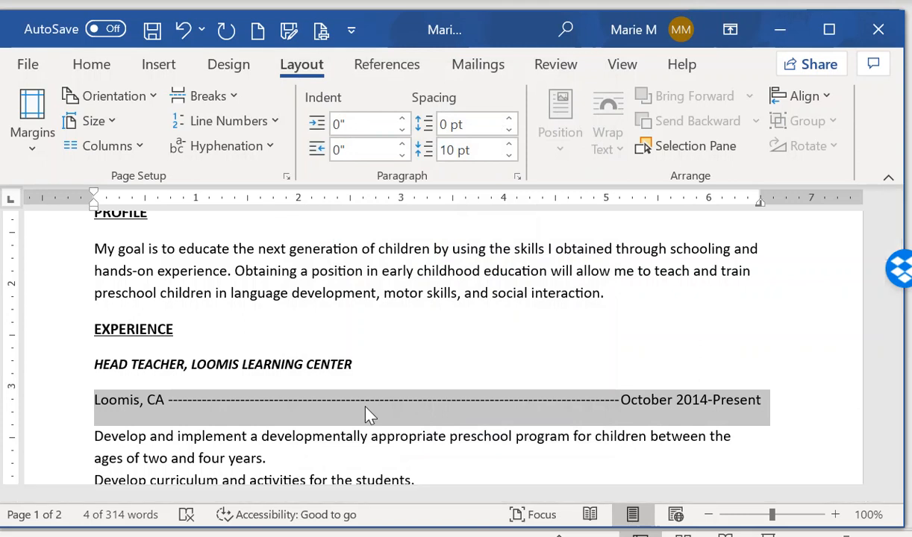
Format Paint the Loomis line's tab onto both Winters, CA lines and the Chico, CA line
{"action": "left_click", "coordinate": [83, 67]}
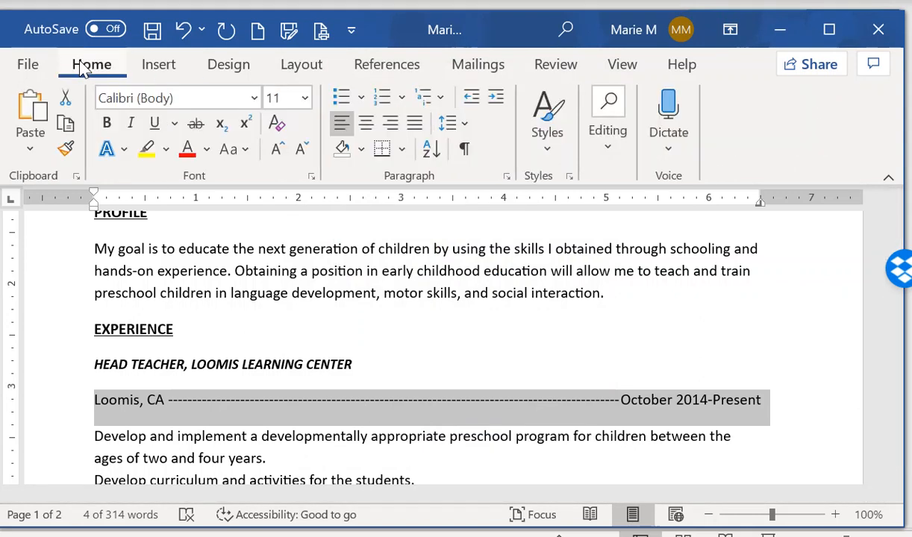
{"action": "left_click", "coordinate": [66, 148]}
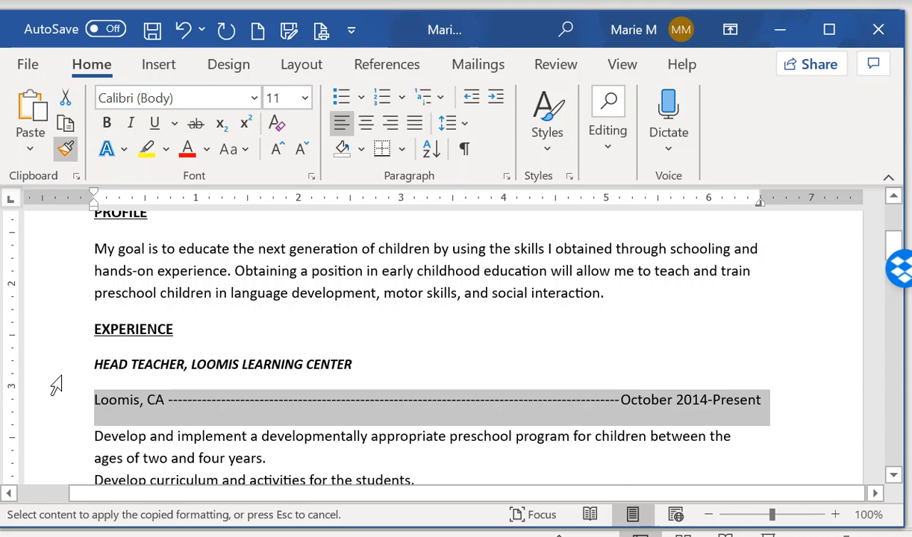
{"action": "scroll", "coordinate": [56, 385], "scroll_direction": "down", "scroll_amount": 3}
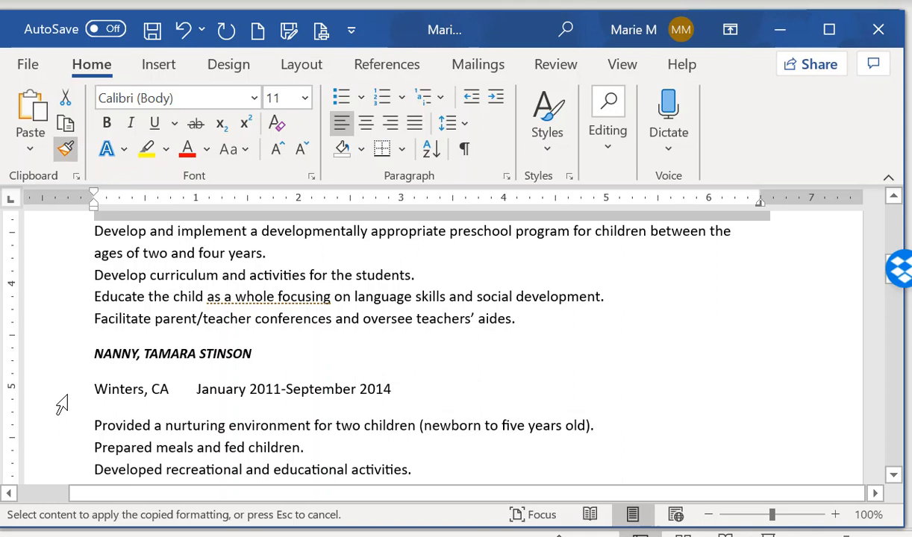
{"action": "left_click", "coordinate": [61, 405]}
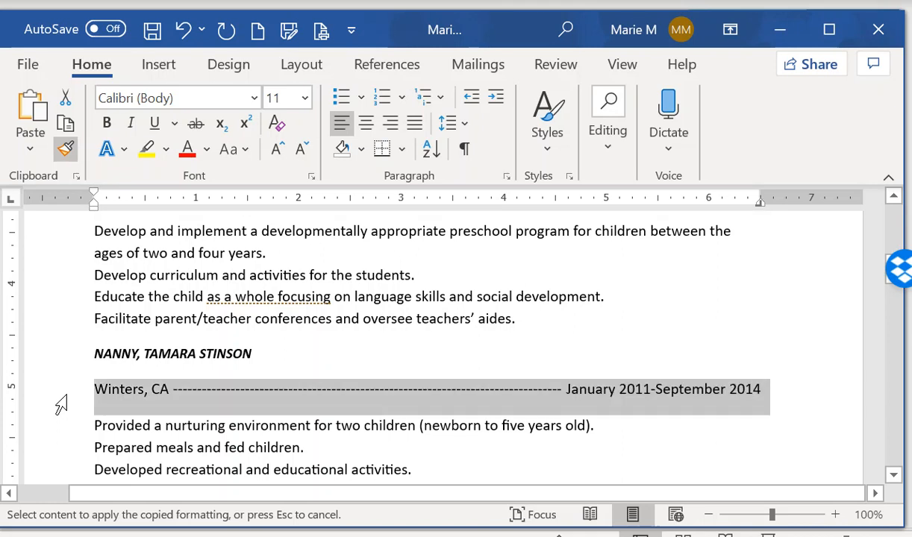
{"action": "scroll", "coordinate": [62, 405], "scroll_direction": "down", "scroll_amount": 3}
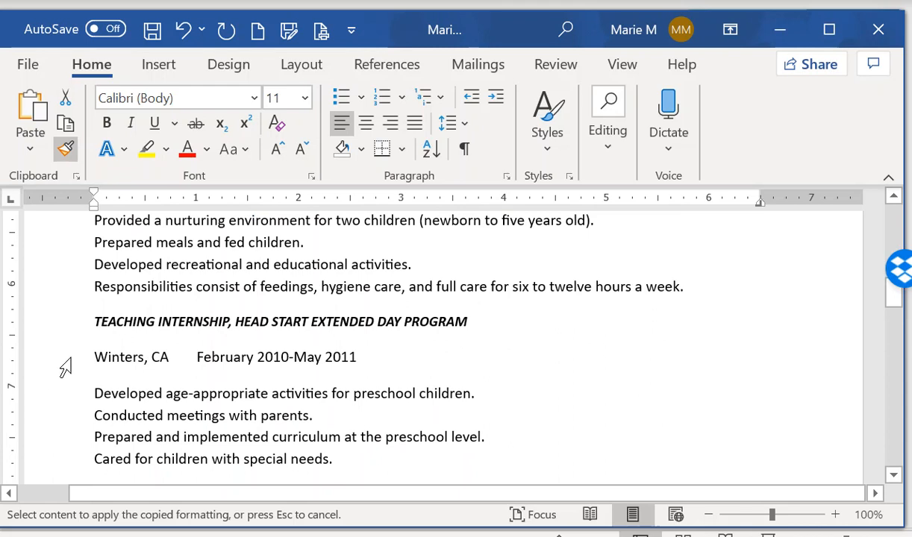
{"action": "left_click", "coordinate": [65, 368]}
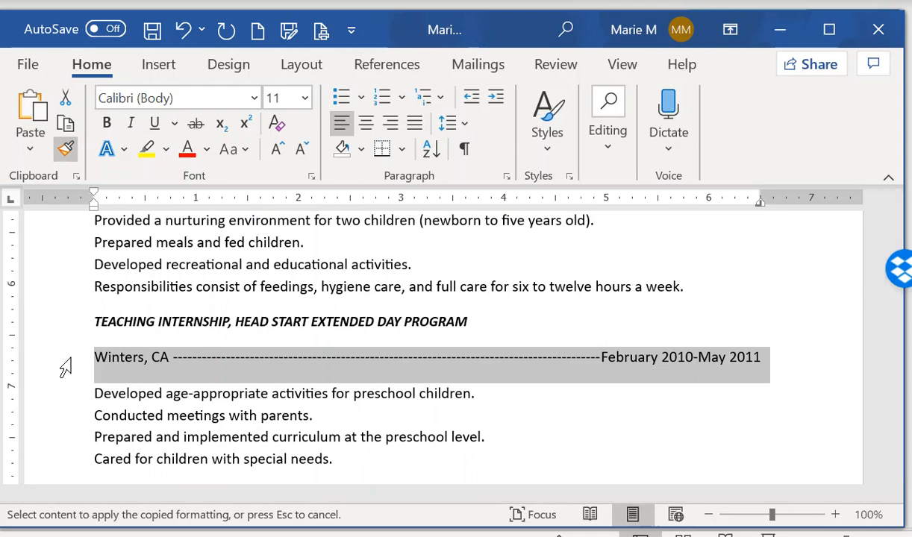
{"action": "scroll", "coordinate": [63, 367], "scroll_direction": "down", "scroll_amount": 3}
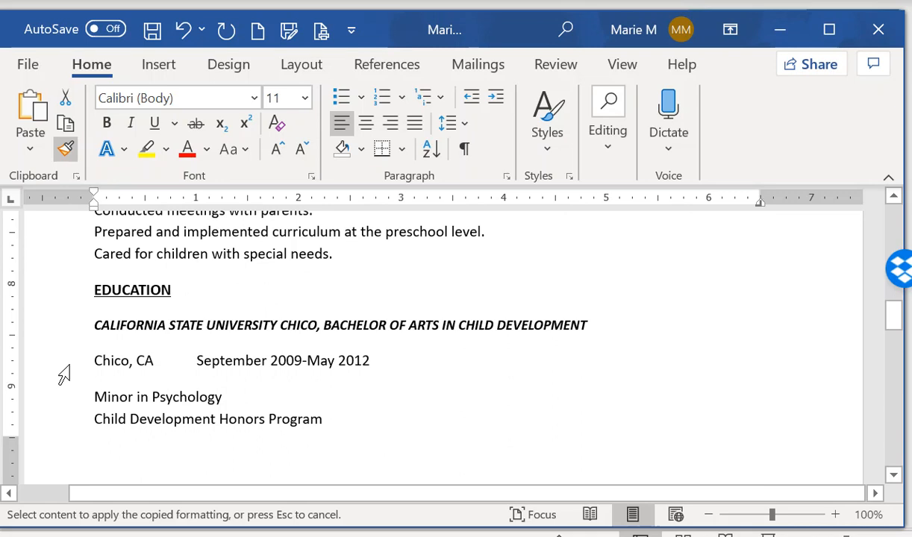
{"action": "left_click", "coordinate": [65, 369]}
{"action": "scroll", "coordinate": [64, 376], "scroll_direction": "down", "scroll_amount": 6}
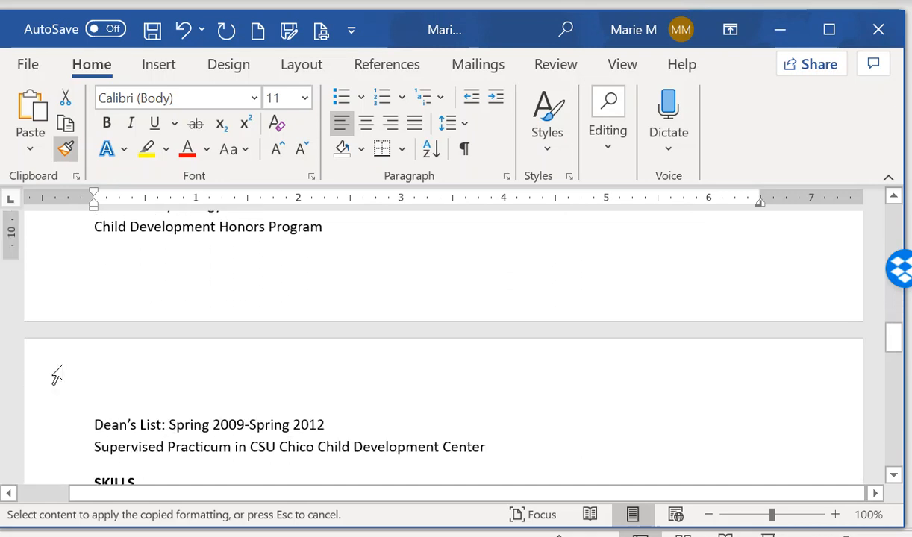
{"action": "scroll", "coordinate": [56, 373], "scroll_direction": "down", "scroll_amount": 2}
{"action": "scroll", "coordinate": [54, 370], "scroll_direction": "up", "scroll_amount": 5}
{"action": "scroll", "coordinate": [52, 373], "scroll_direction": "up", "scroll_amount": 3}
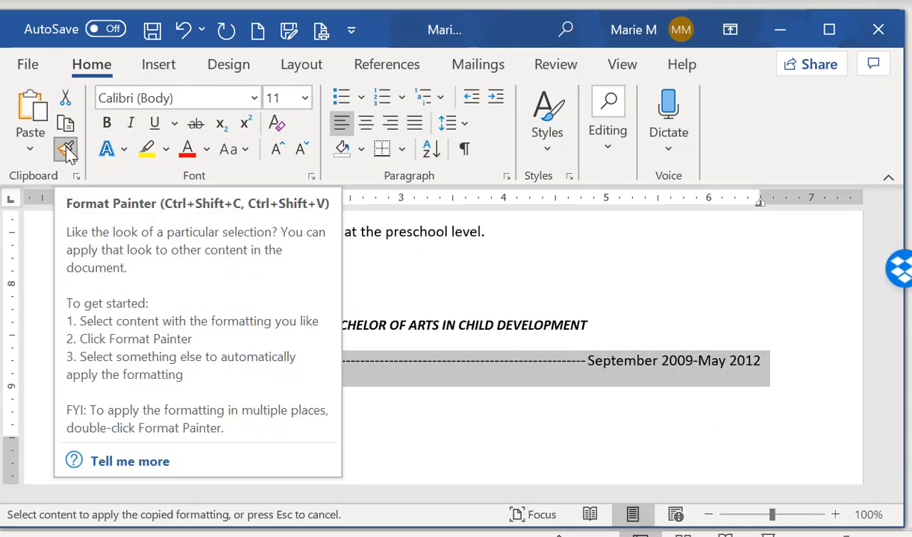
{"action": "left_click", "coordinate": [66, 149]}
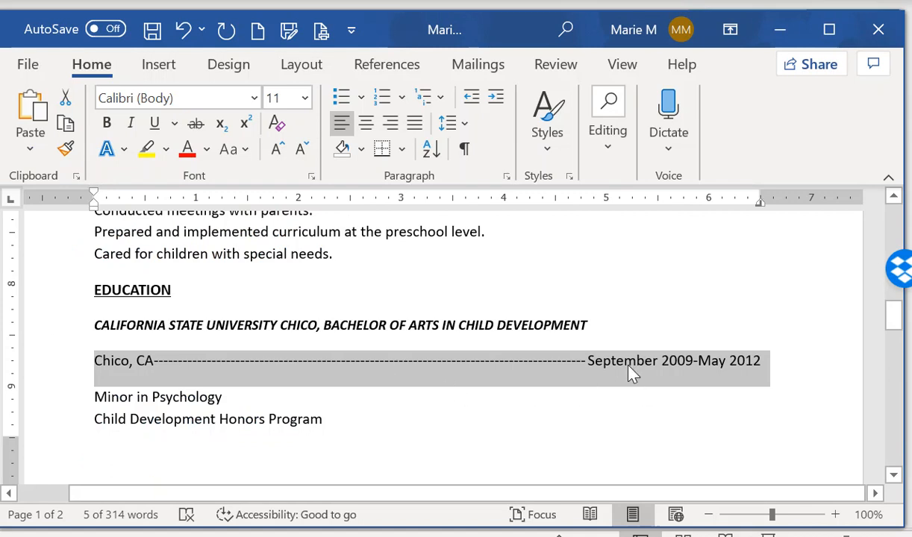
{"action": "scroll", "coordinate": [629, 370], "scroll_direction": "down", "scroll_amount": 1}
{"action": "scroll", "coordinate": [629, 366], "scroll_direction": "down", "scroll_amount": 10}
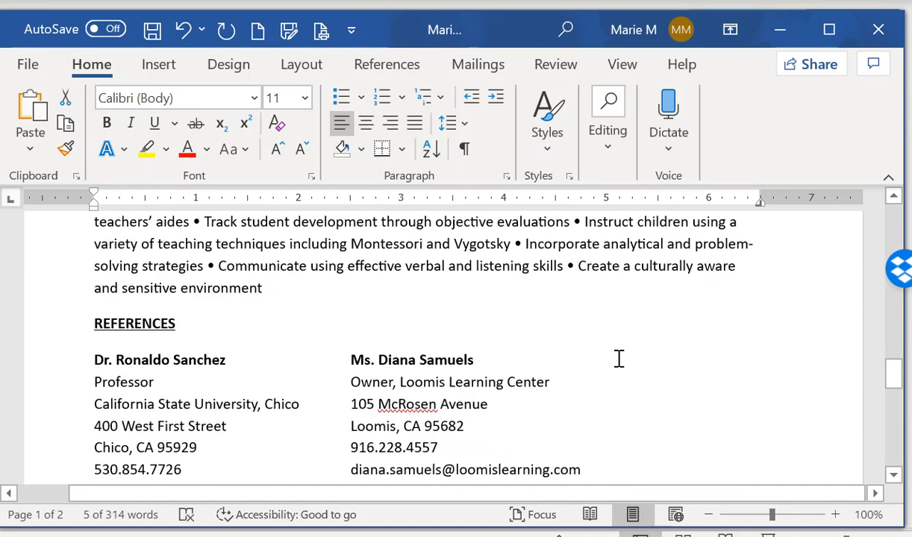
Clear the reference lines' existing tabs and set a single 3.75" tab stop
{"action": "scroll", "coordinate": [619, 359], "scroll_direction": "down", "scroll_amount": 1}
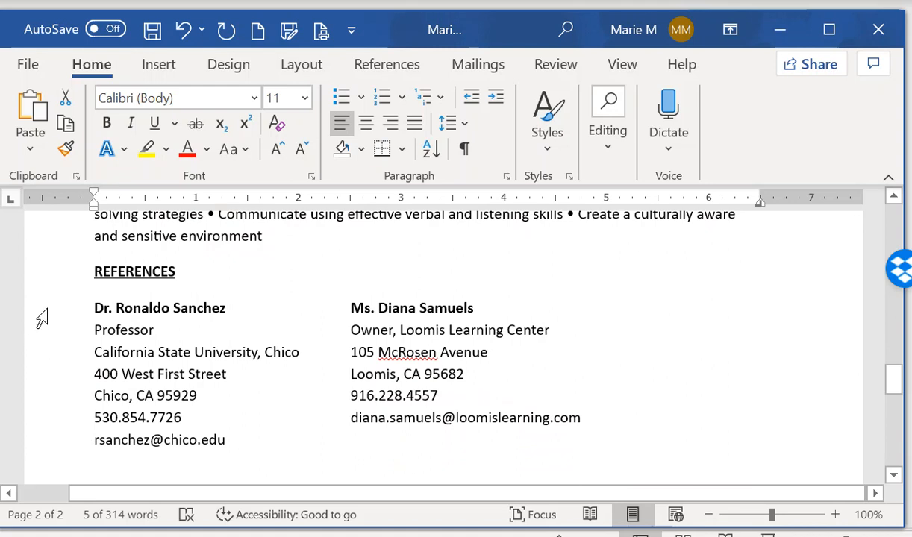
{"action": "left_click_drag", "start_coordinate": [44, 328], "coordinate": [69, 448]}
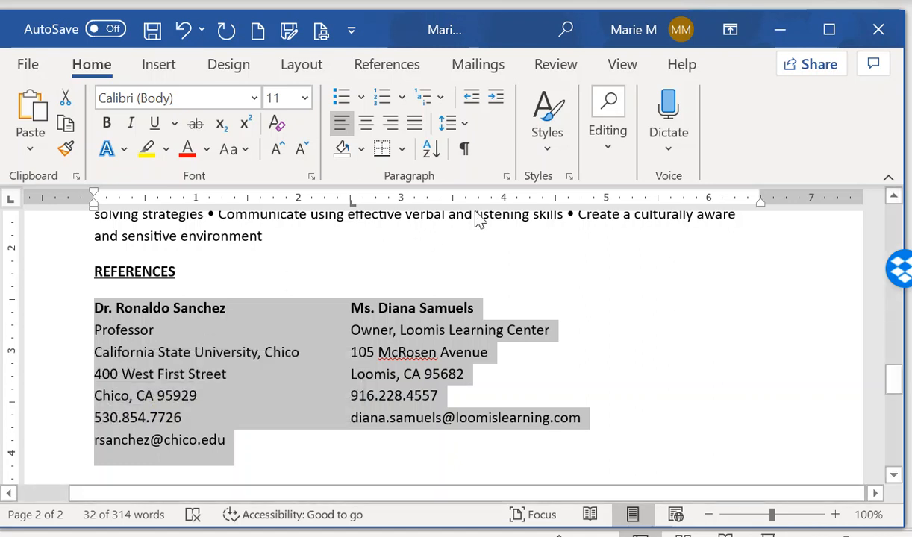
{"action": "left_click", "coordinate": [506, 178]}
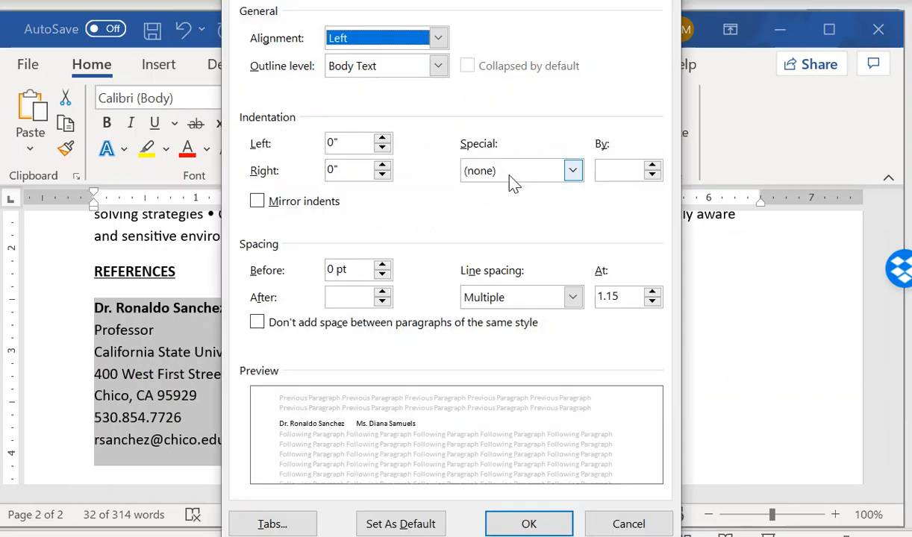
{"action": "left_click", "coordinate": [284, 527]}
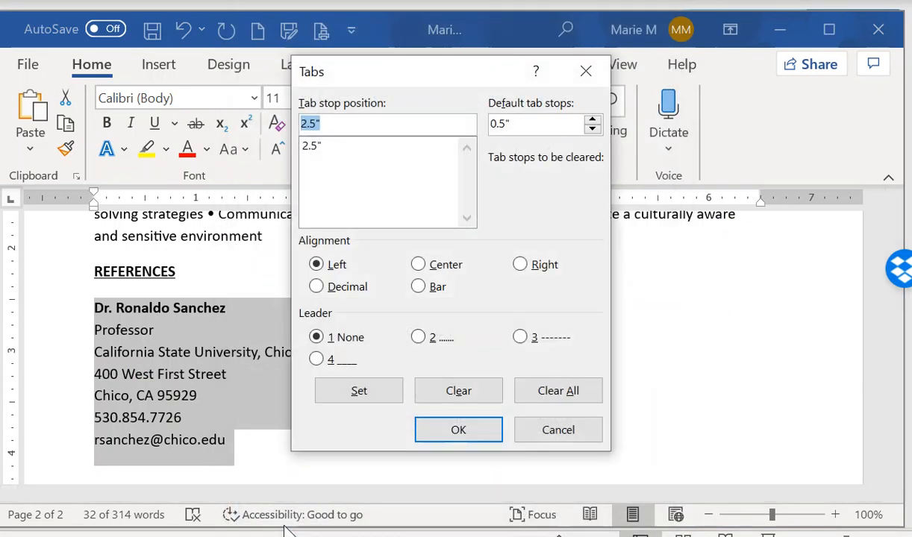
{"action": "left_click", "coordinate": [553, 392]}
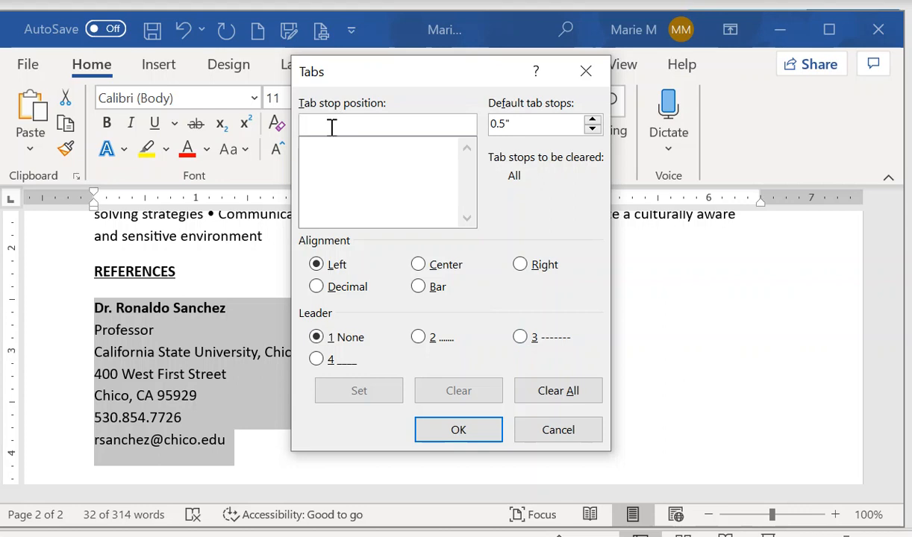
{"action": "type", "text": "3.75"}
{"action": "left_click", "coordinate": [358, 391]}
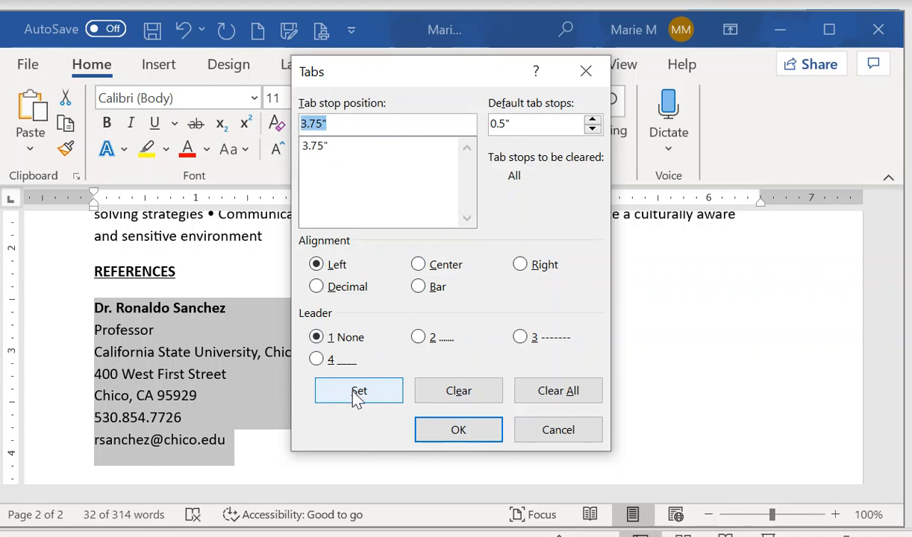
{"action": "left_click", "coordinate": [455, 431]}
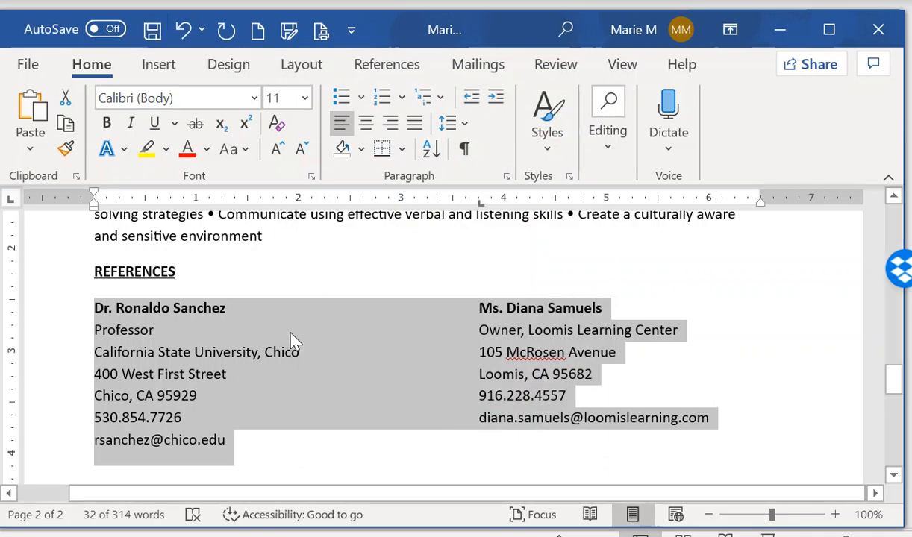
{"action": "scroll", "coordinate": [291, 342], "scroll_direction": "up", "scroll_amount": 12}
{"action": "scroll", "coordinate": [283, 314], "scroll_direction": "up", "scroll_amount": 10}
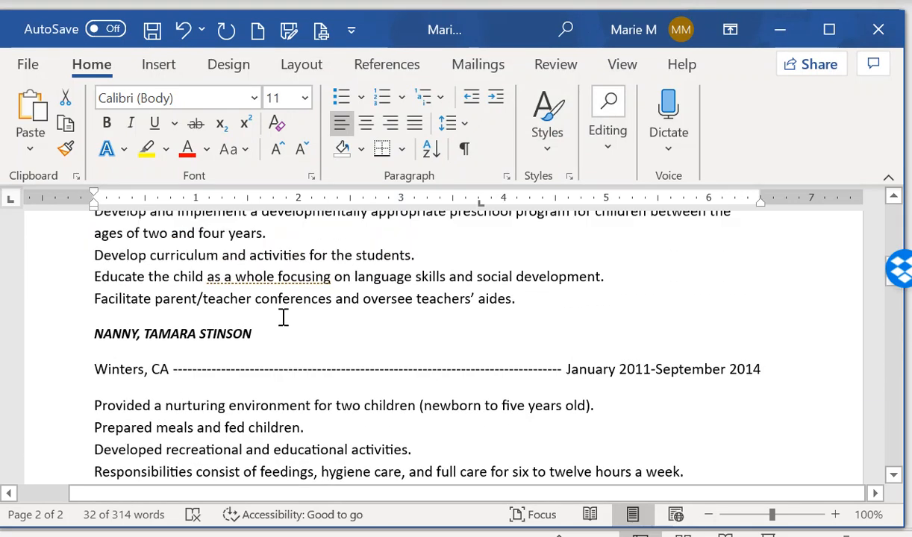
Indent the Profile paragraph by 0.25" on both left and right
{"action": "scroll", "coordinate": [280, 312], "scroll_direction": "down", "scroll_amount": 3}
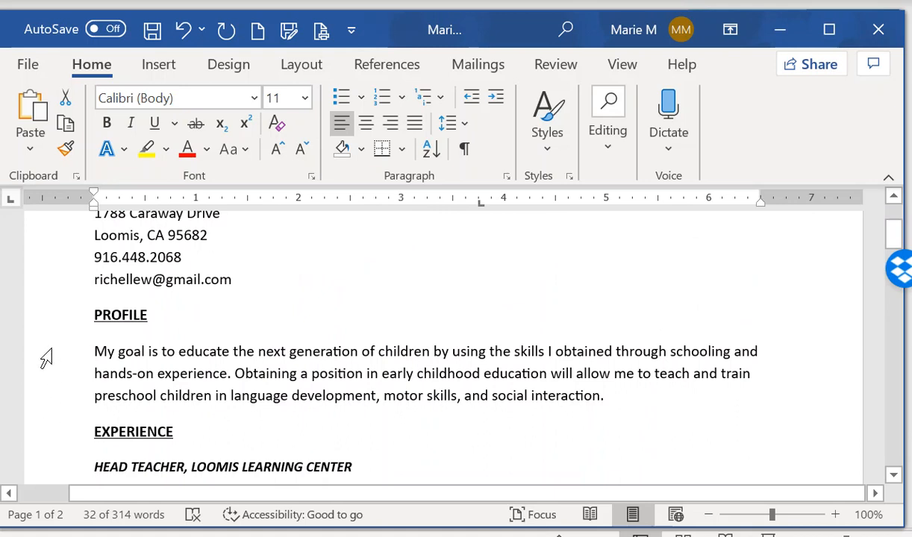
{"action": "left_click_drag", "start_coordinate": [44, 371], "coordinate": [47, 402]}
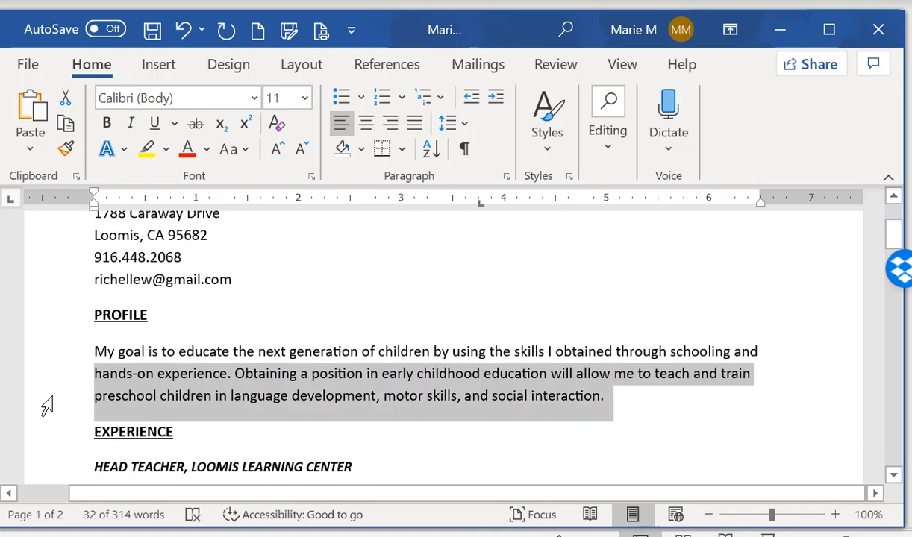
{"action": "double_click", "coordinate": [43, 409]}
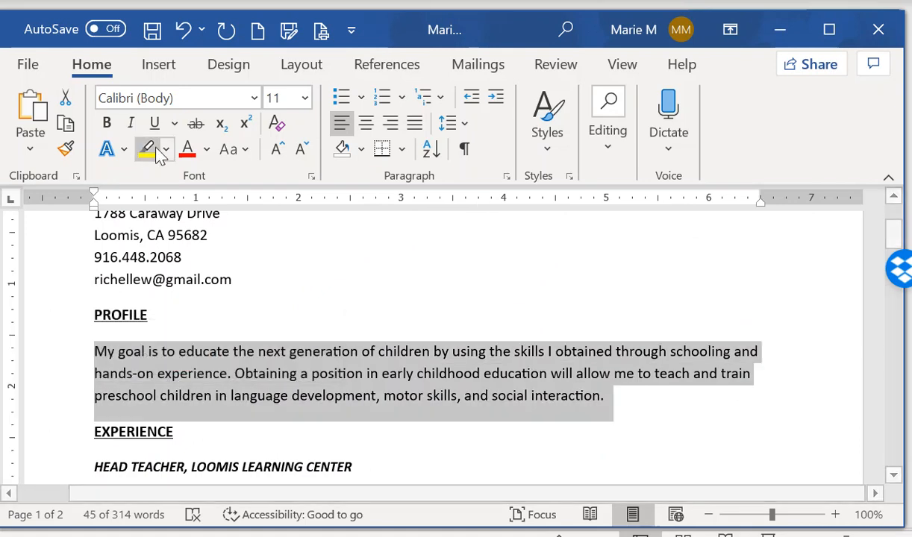
{"action": "left_click", "coordinate": [301, 66]}
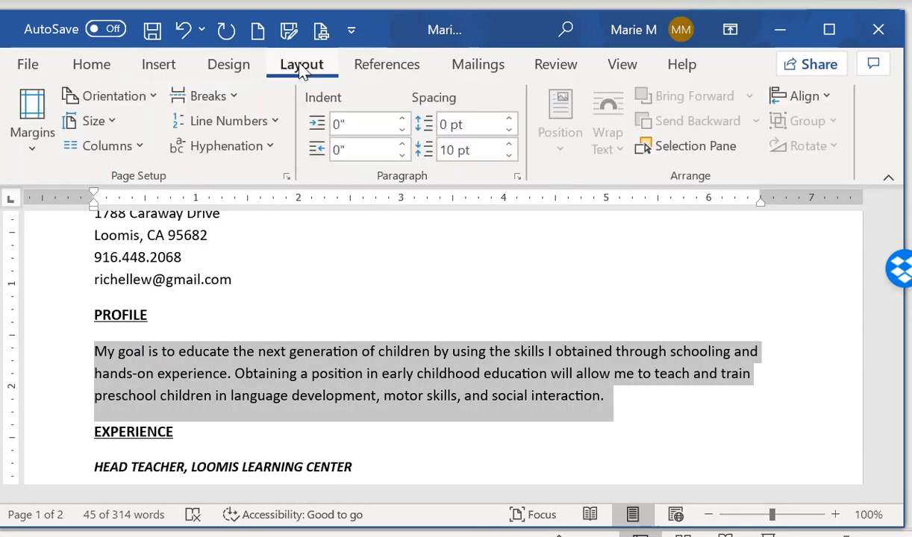
{"action": "left_click", "coordinate": [348, 124]}
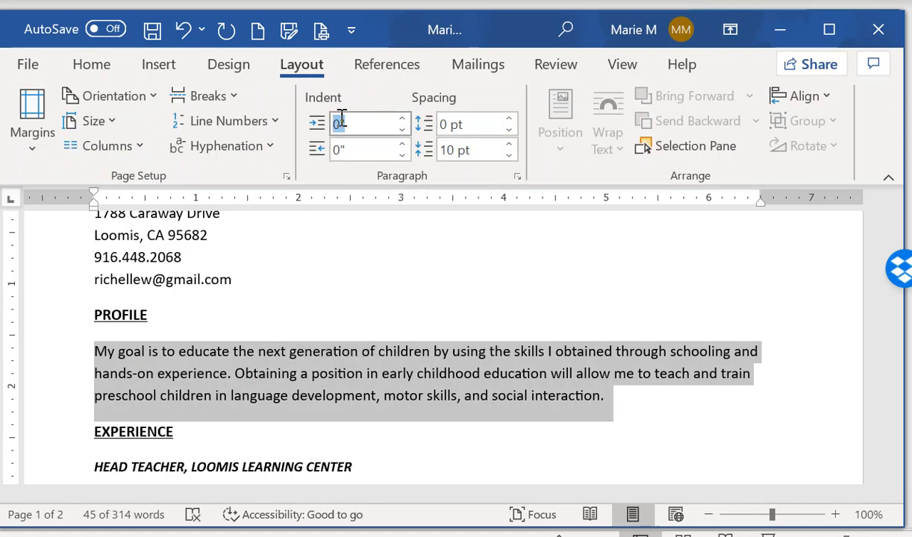
{"action": "type", "text": ".25"}
{"action": "left_click", "coordinate": [353, 148]}
{"action": "type", "text": ".25"}
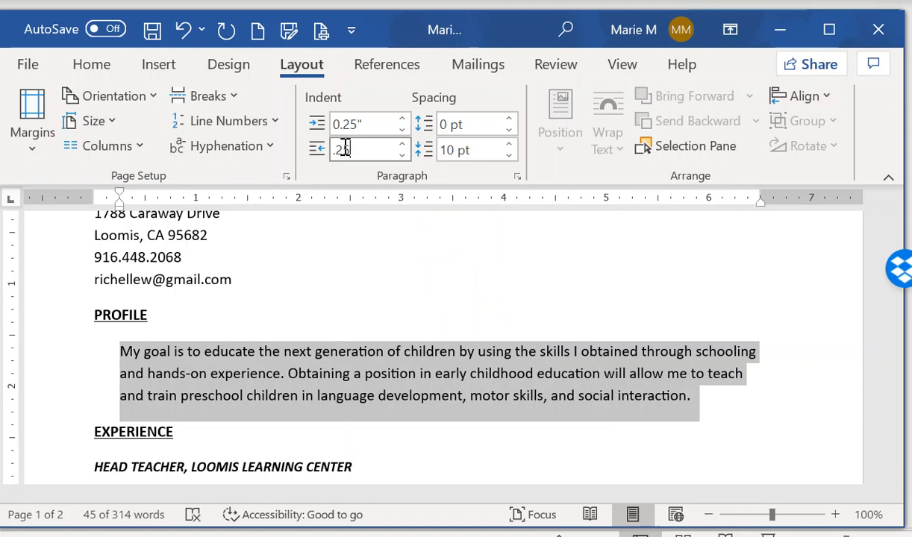
{"action": "key", "text": "Return"}
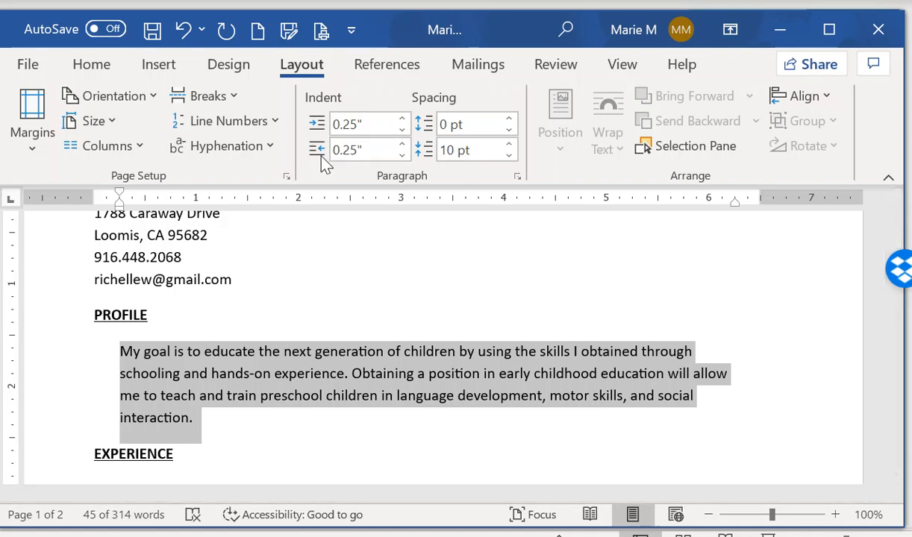
Save the resume
{"action": "left_click", "coordinate": [153, 33]}
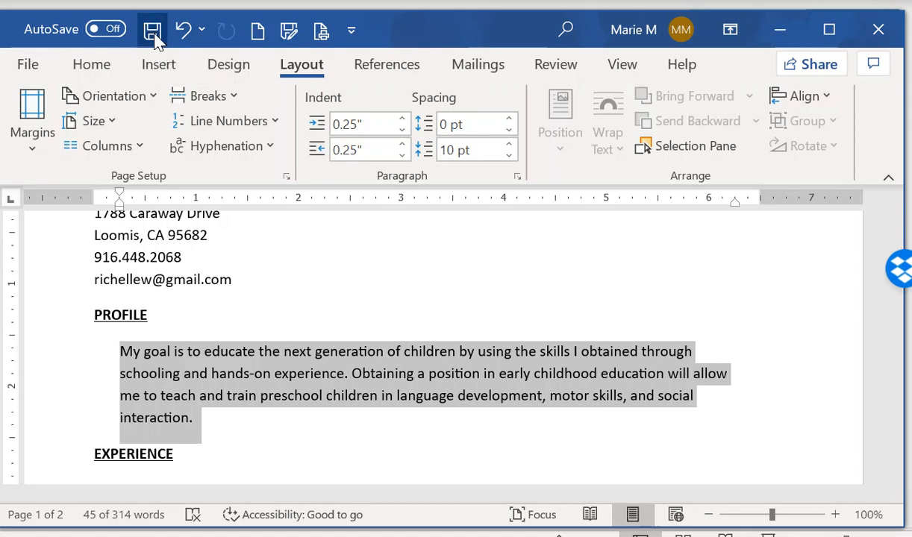
{"action": "left_click", "coordinate": [27, 66]}
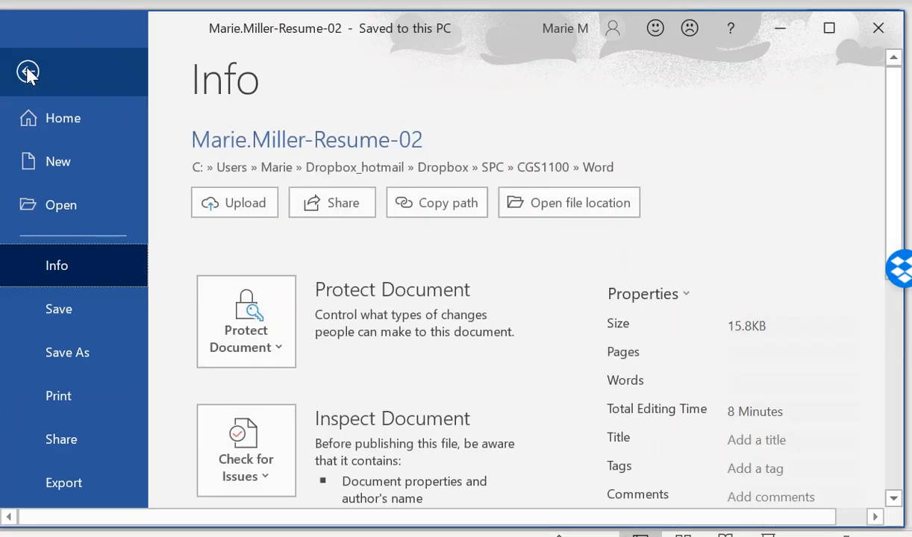
{"action": "left_click", "coordinate": [70, 300]}
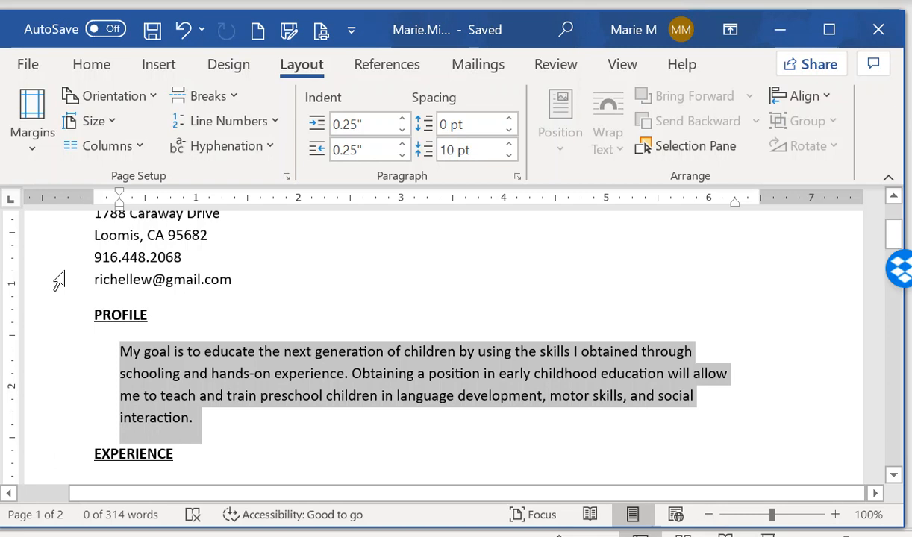
Enter the applicant's full name as the document's Title property, then return to the document
{"action": "left_click", "coordinate": [21, 63]}
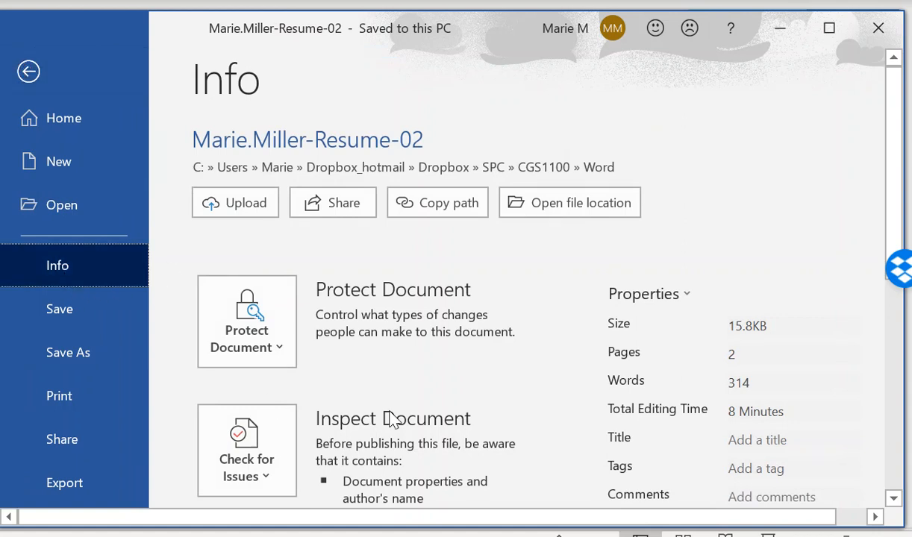
{"action": "left_click", "coordinate": [733, 441]}
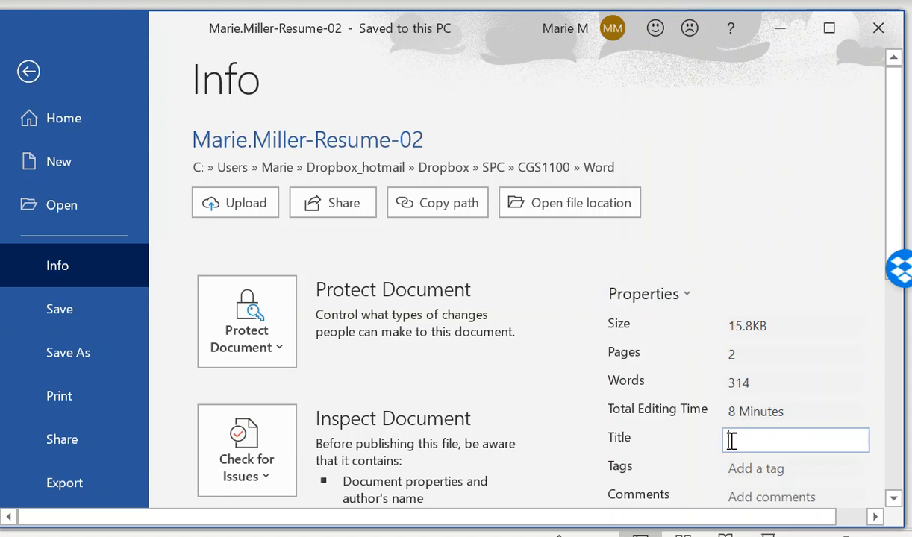
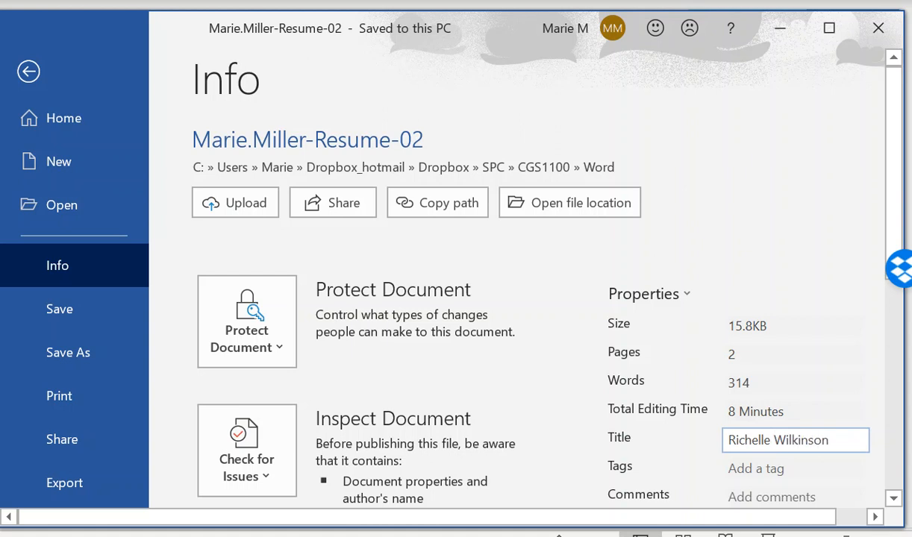
{"action": "key", "text": "Return"}
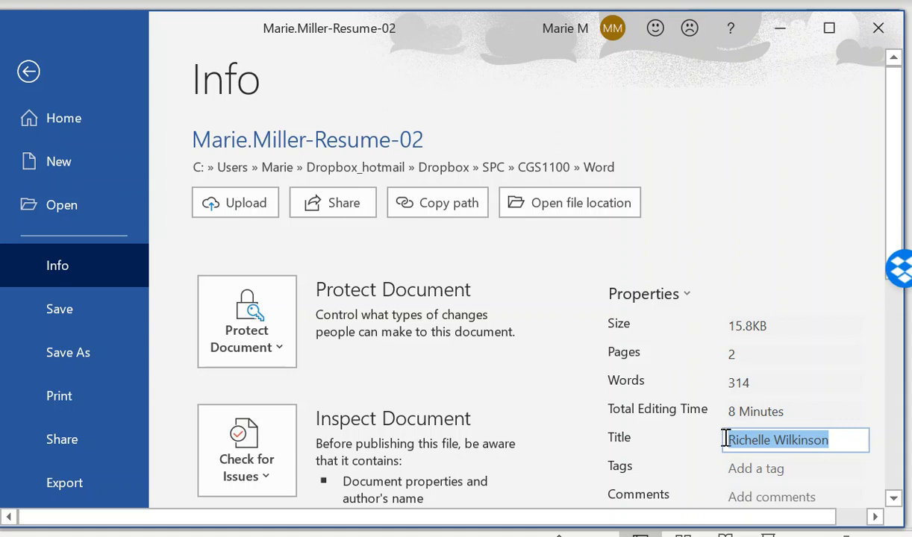
{"action": "left_click", "coordinate": [30, 72]}
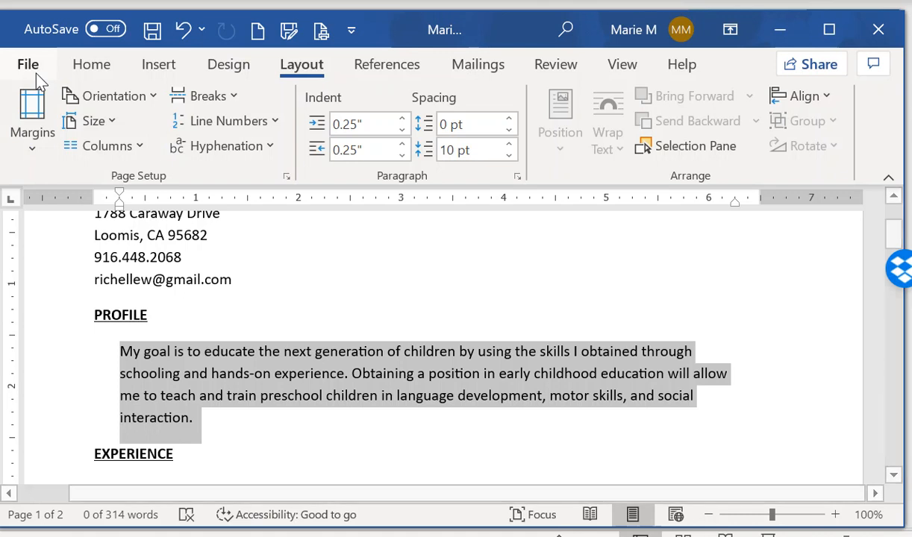
Open the page header for editing
{"action": "left_click", "coordinate": [157, 65]}
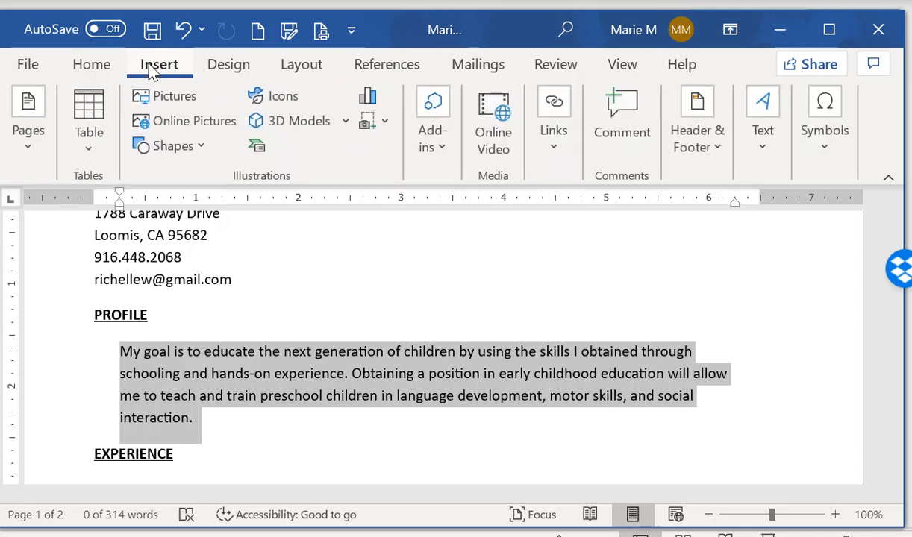
{"action": "left_click", "coordinate": [707, 151]}
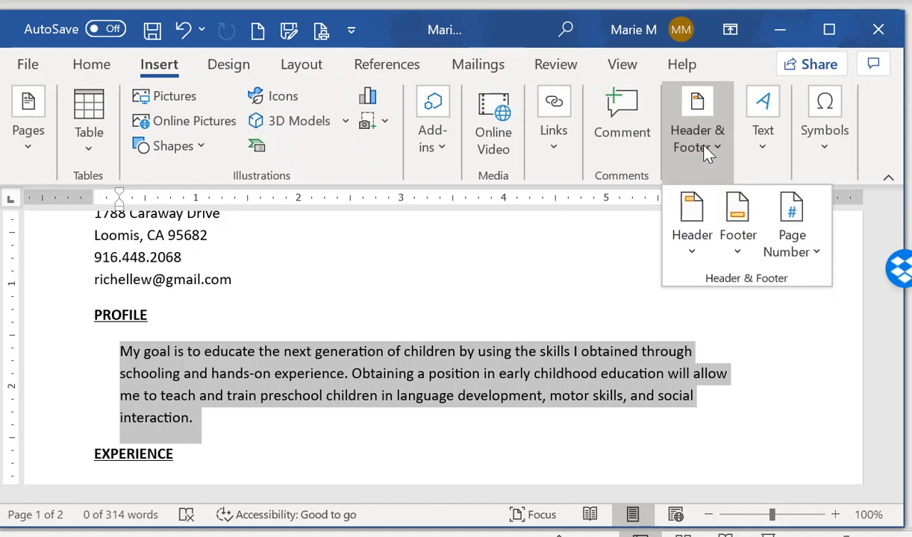
{"action": "left_click", "coordinate": [691, 254]}
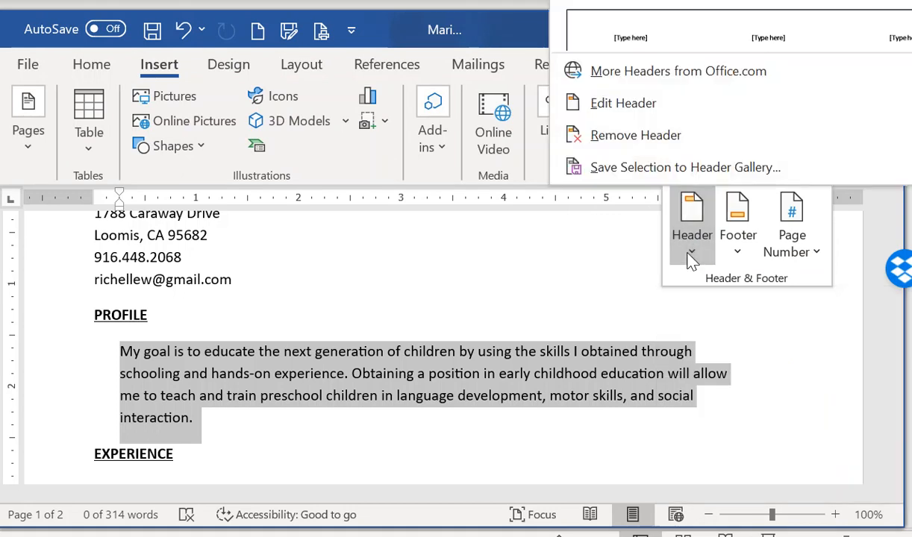
{"action": "left_click", "coordinate": [638, 114]}
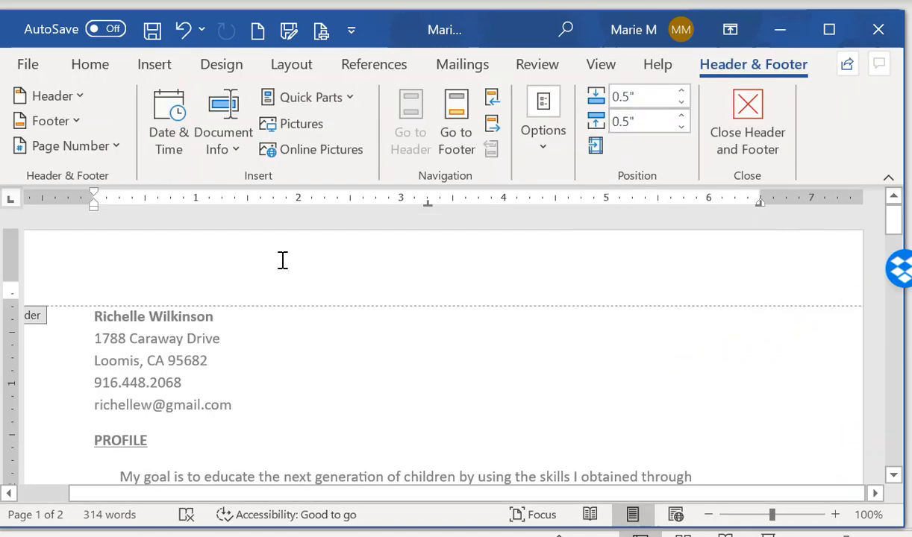
Insert the Document Title field at the header's left and type 'Page' at the right
{"action": "left_click", "coordinate": [237, 153]}
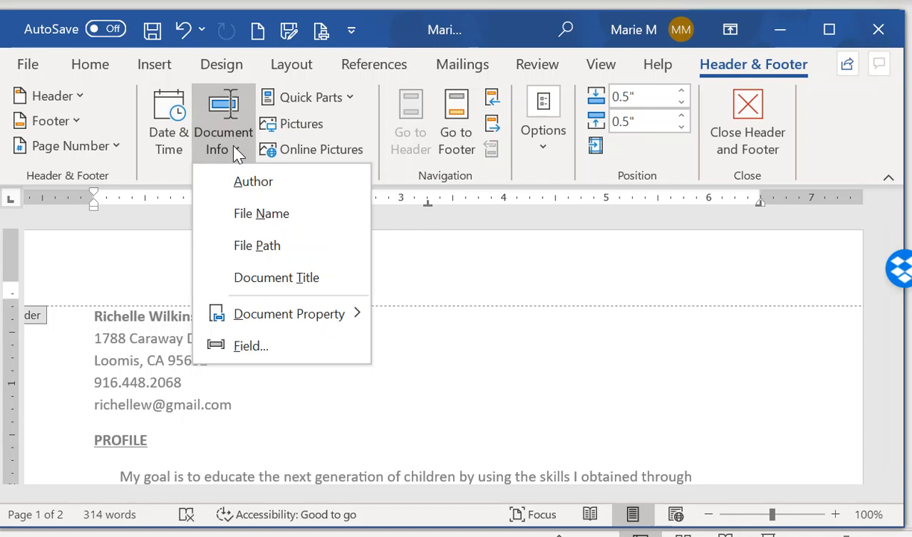
{"action": "left_click", "coordinate": [290, 282]}
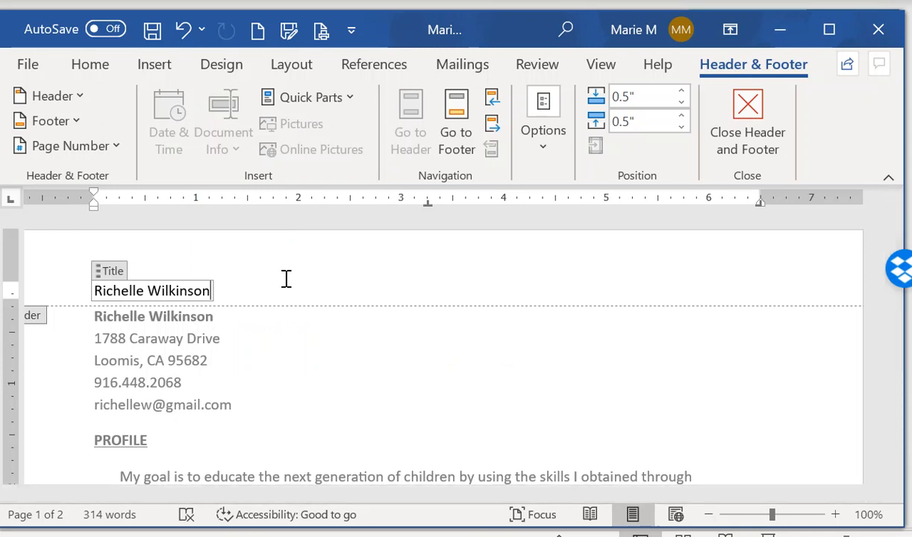
{"action": "key", "text": "Right"}
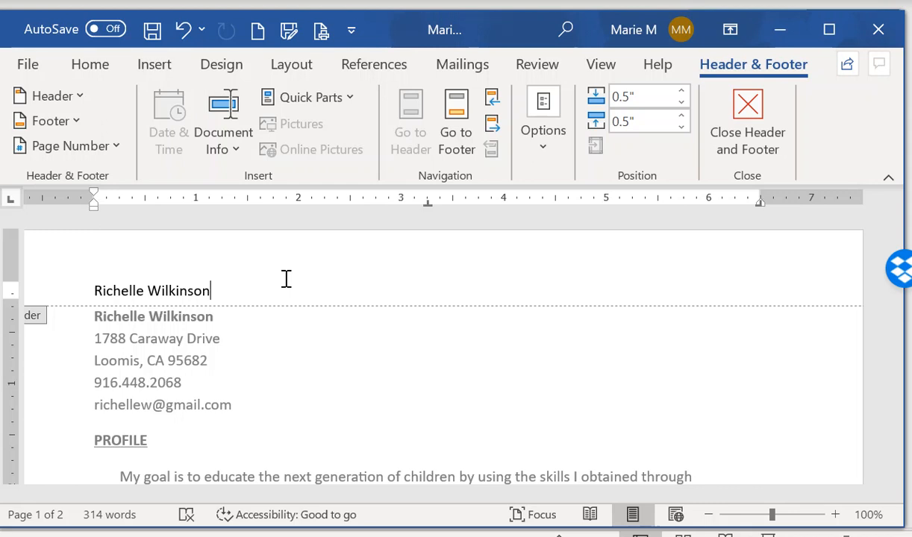
{"action": "key", "text": "Tab"}
{"action": "key", "text": "Tab"}
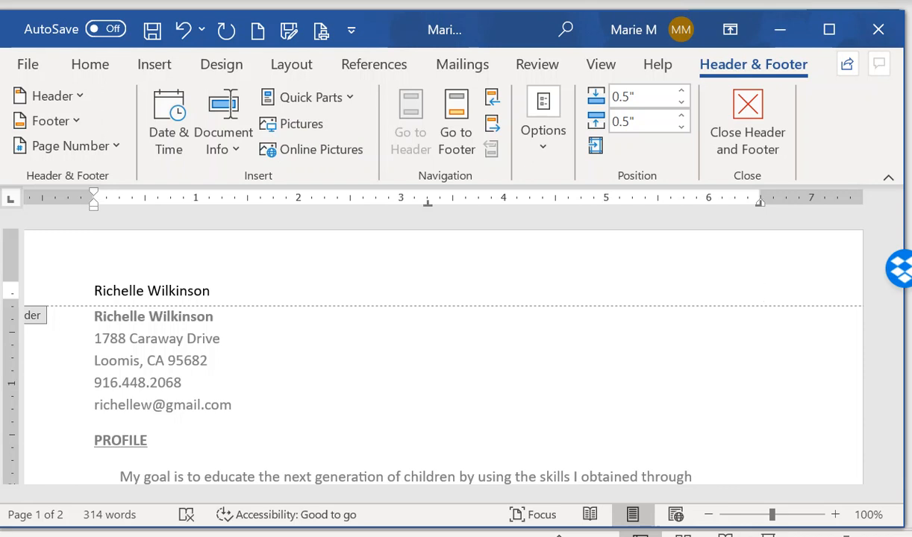
{"action": "type", "text": "Page"}
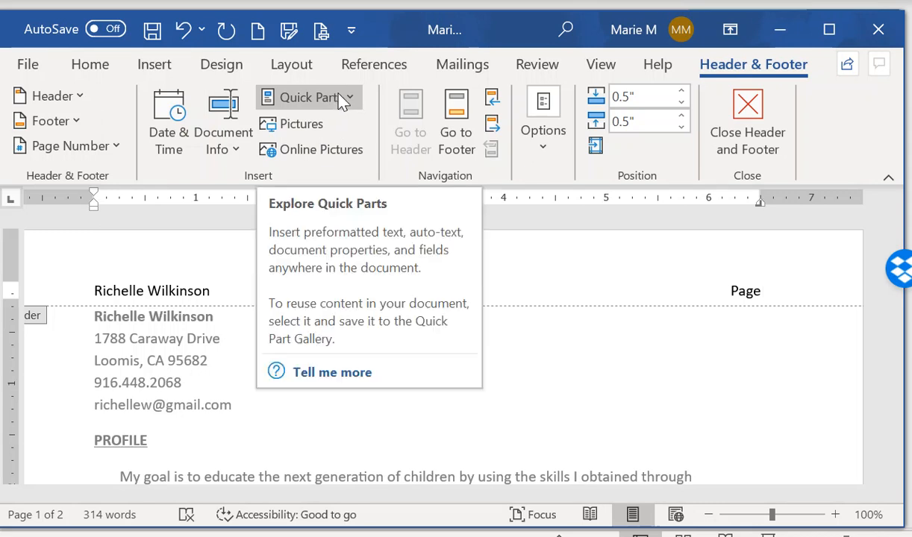
Add a page number field after 'Page' and type 'of'
{"action": "left_click", "coordinate": [114, 149]}
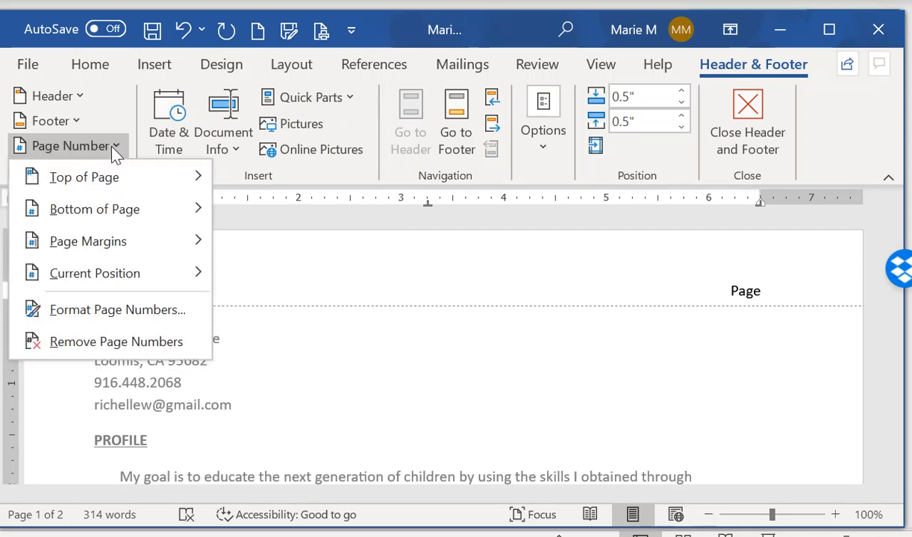
{"action": "mouse_move", "coordinate": [132, 275]}
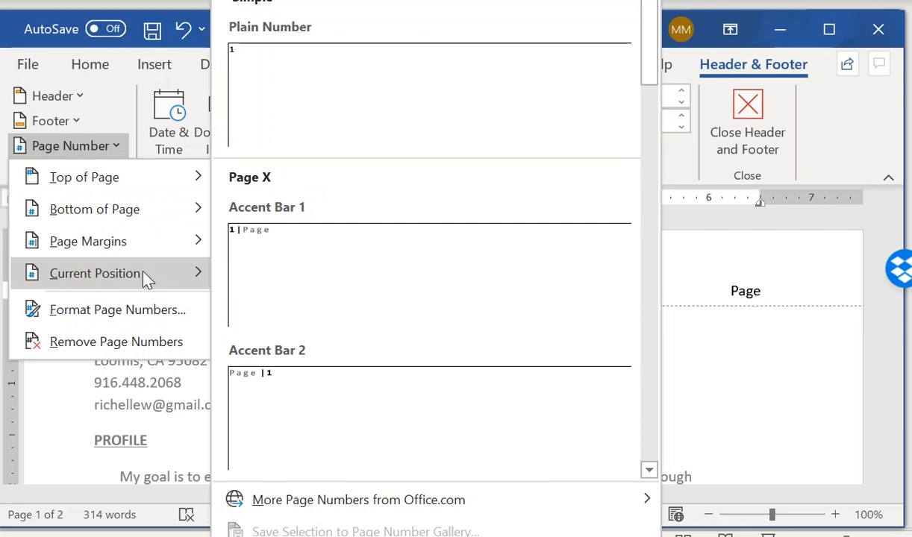
{"action": "left_click", "coordinate": [336, 86]}
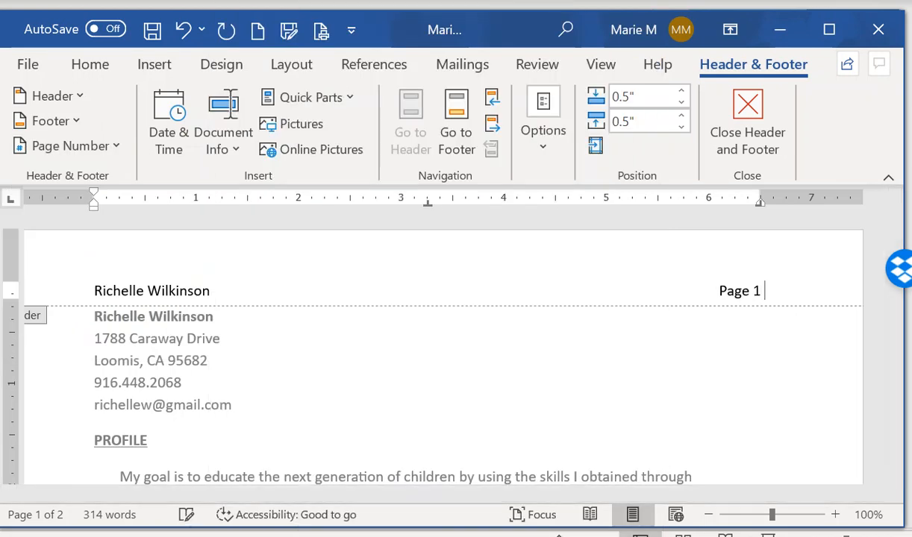
{"action": "type", "text": "of"}
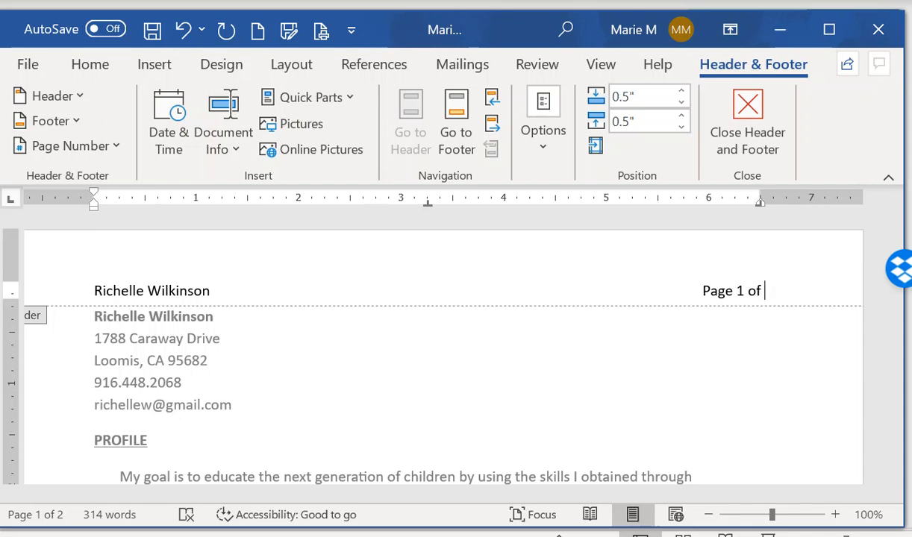
Insert a NumPages field for the total page count
{"action": "left_click", "coordinate": [347, 102]}
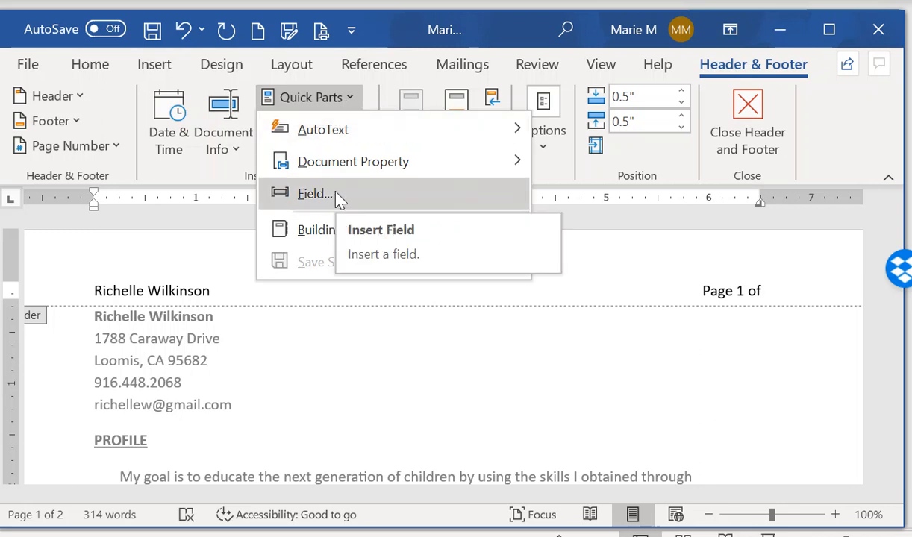
{"action": "left_click", "coordinate": [313, 193]}
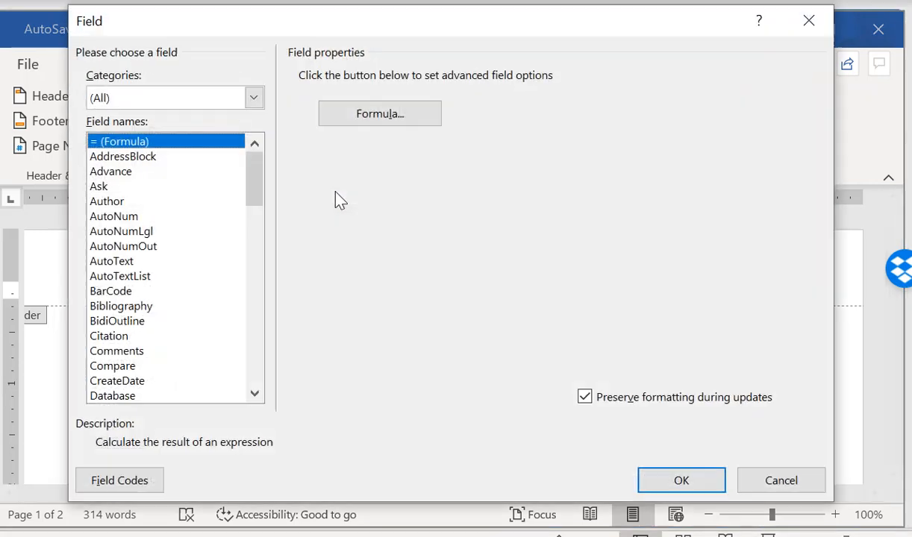
{"action": "left_click_drag", "start_coordinate": [256, 179], "coordinate": [257, 275]}
{"action": "left_click", "coordinate": [138, 323]}
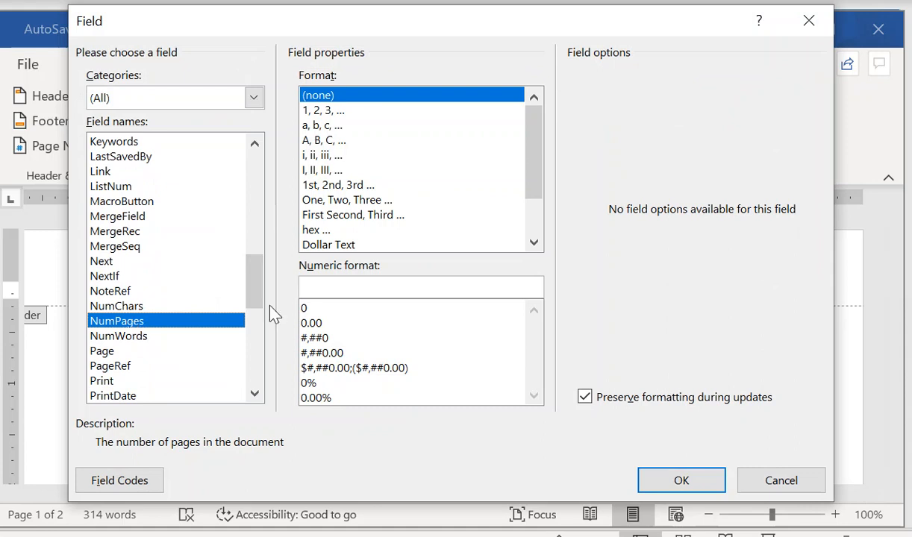
{"action": "left_click", "coordinate": [675, 482]}
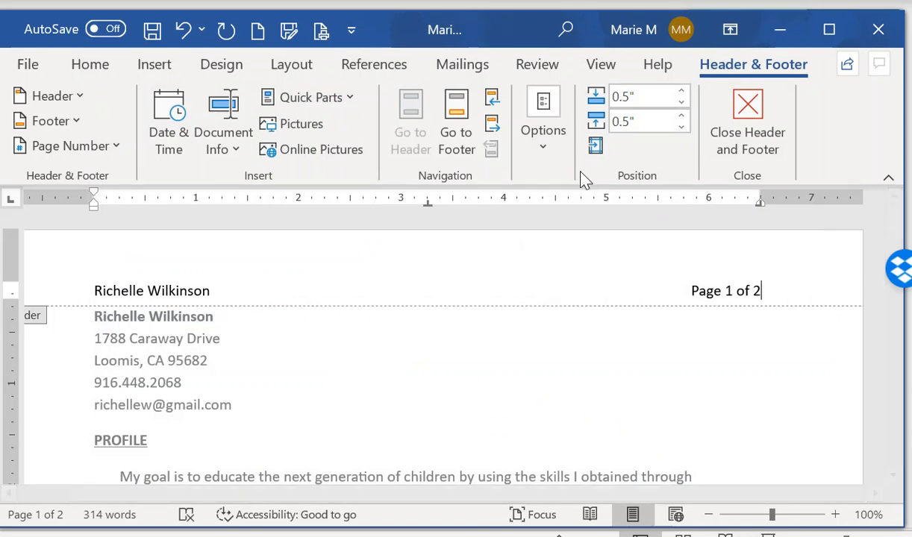
Turn on Different First Page for the header, then exit the header and check page 2
{"action": "left_click", "coordinate": [544, 155]}
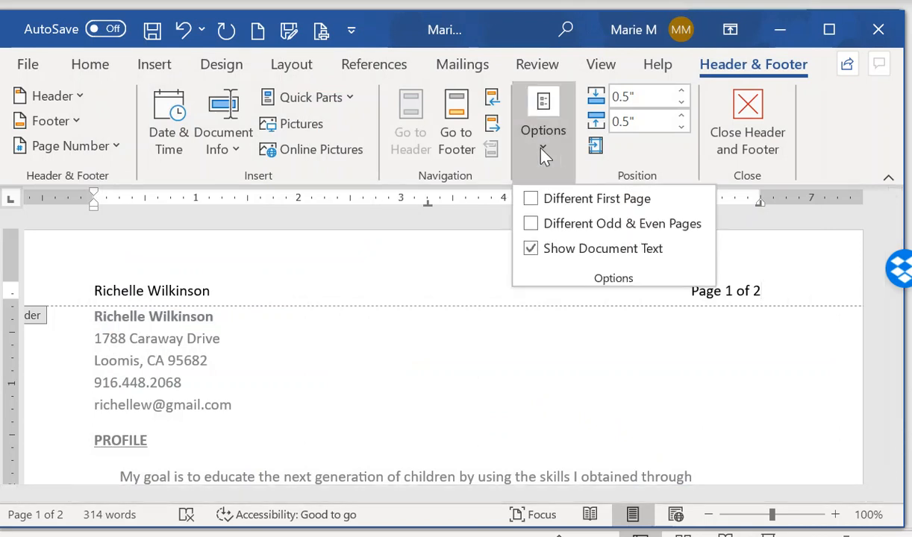
{"action": "left_click", "coordinate": [532, 200]}
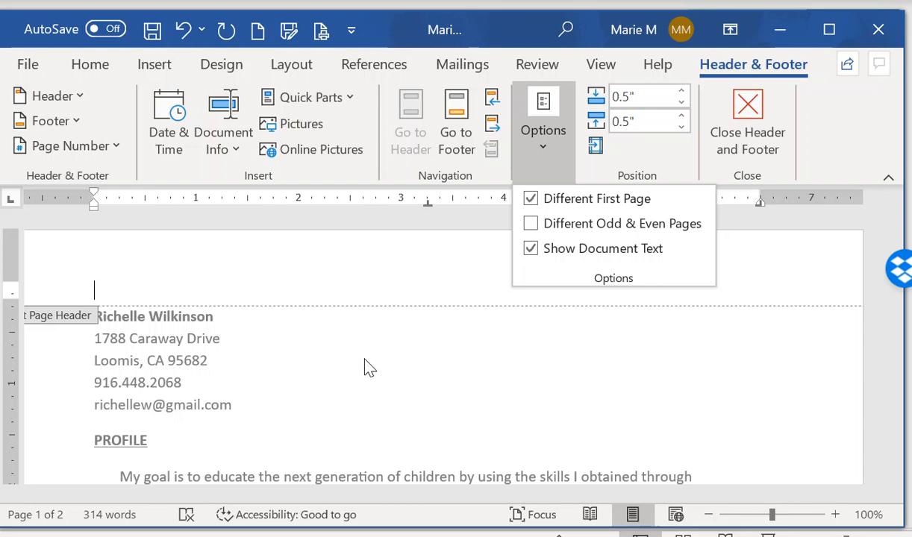
{"action": "left_click", "coordinate": [283, 395]}
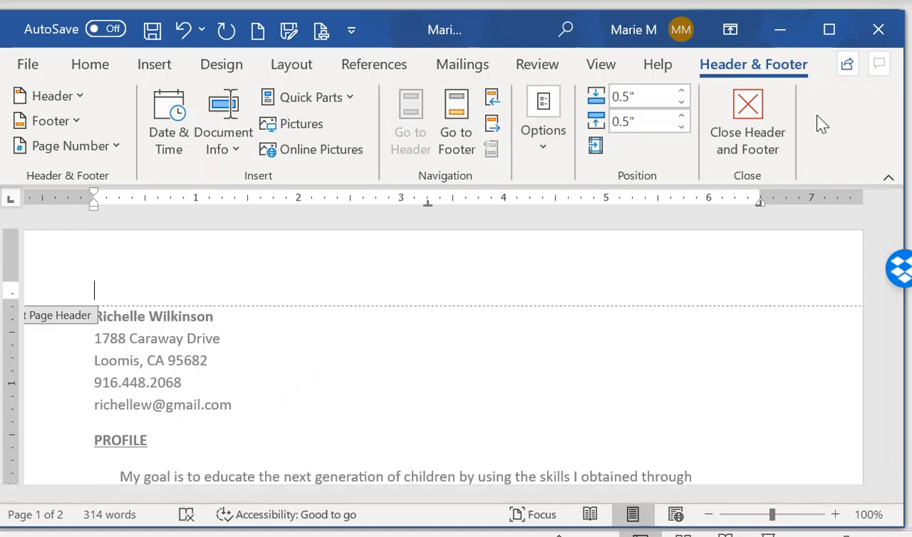
{"action": "triple_click", "coordinate": [447, 476]}
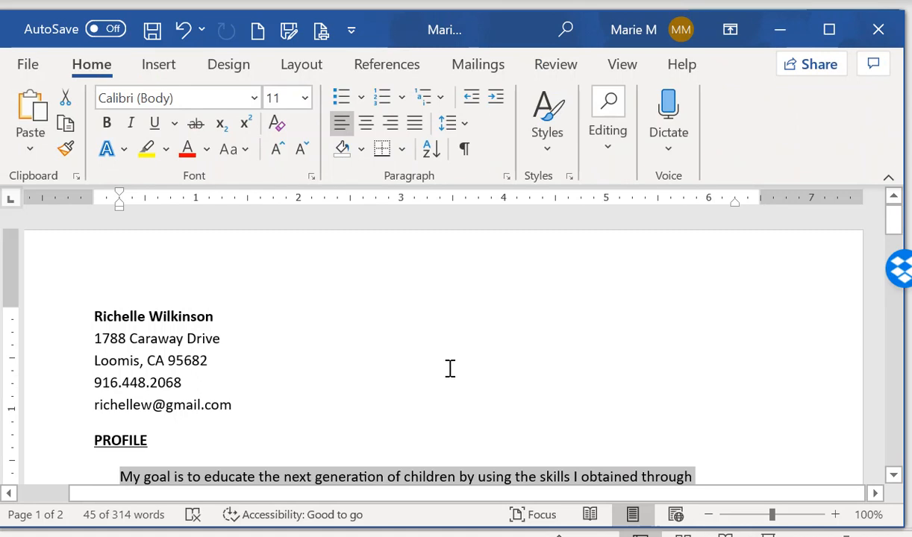
{"action": "scroll", "coordinate": [451, 369], "scroll_direction": "down", "scroll_amount": 10}
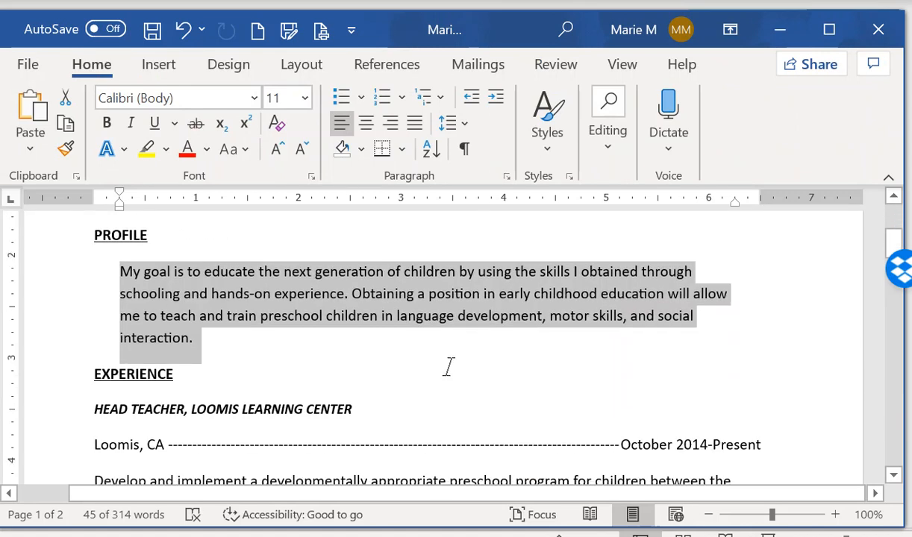
{"action": "scroll", "coordinate": [447, 363], "scroll_direction": "down", "scroll_amount": 8}
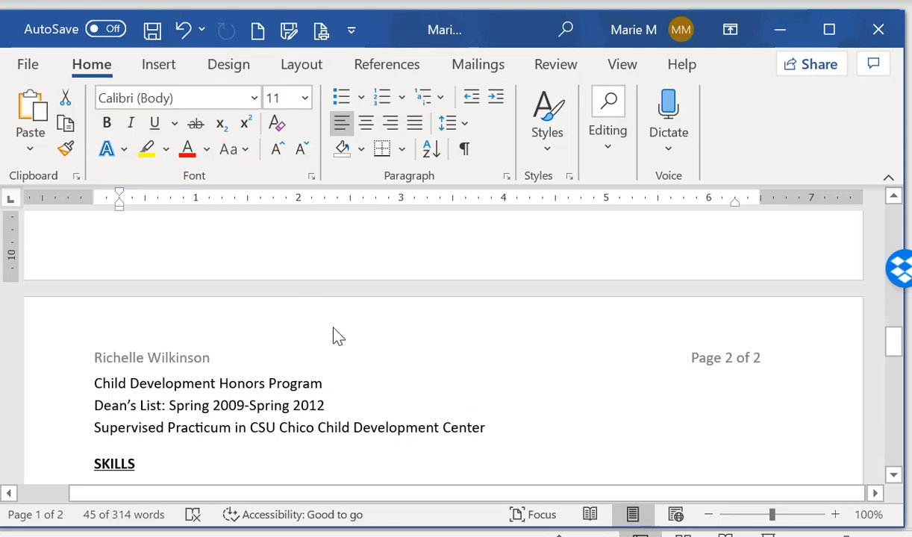
{"action": "scroll", "coordinate": [257, 402], "scroll_direction": "up", "scroll_amount": 6}
{"action": "scroll", "coordinate": [257, 402], "scroll_direction": "up", "scroll_amount": 10}
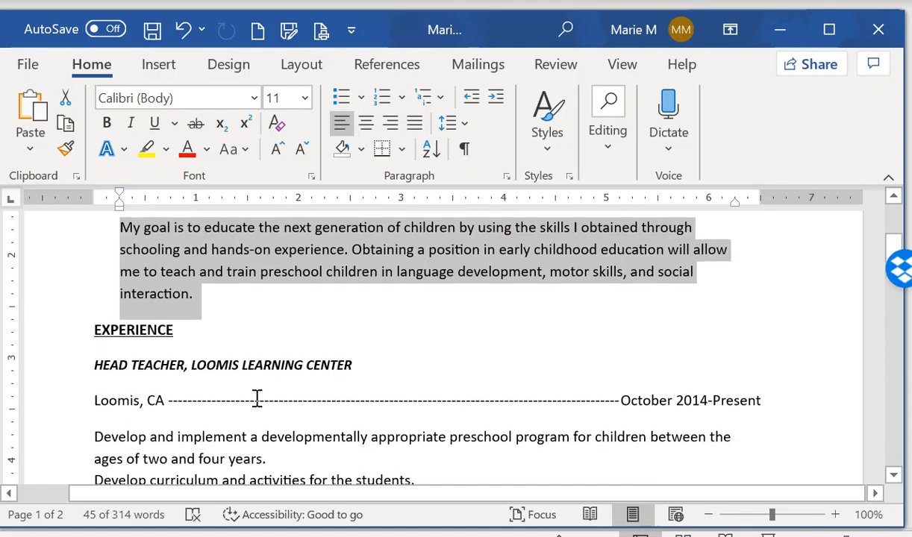
{"action": "scroll", "coordinate": [257, 402], "scroll_direction": "down", "scroll_amount": 3}
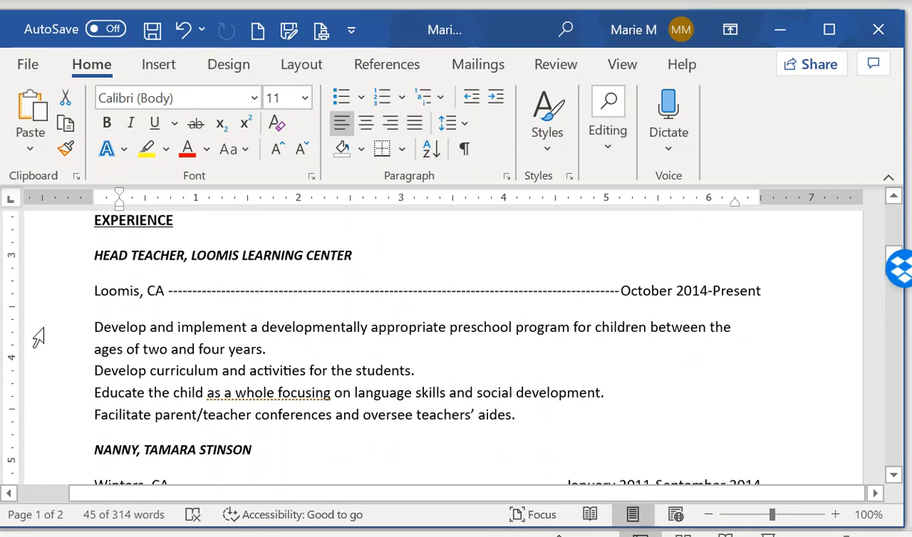
Apply a custom diamond-symbol bullet to the four Head Teacher duty lines
{"action": "left_click_drag", "start_coordinate": [49, 333], "coordinate": [53, 422]}
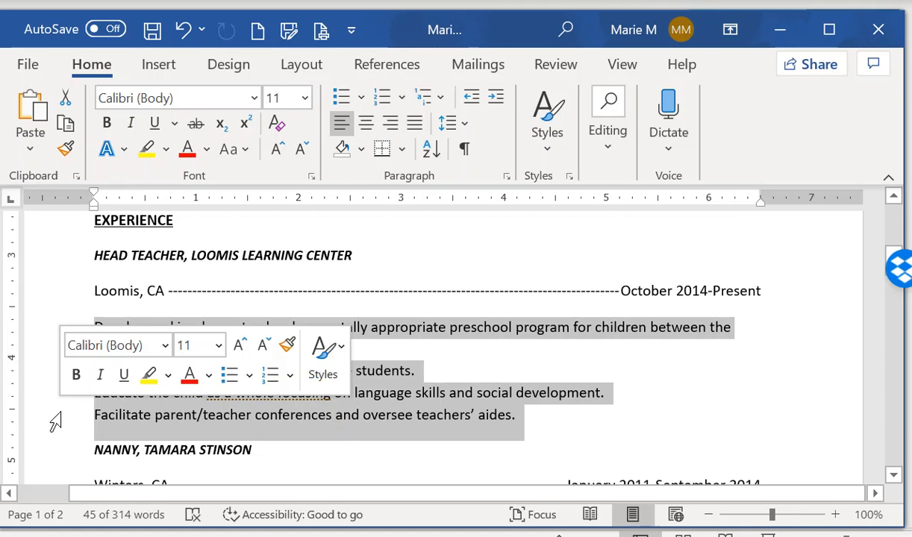
{"action": "left_click", "coordinate": [366, 97]}
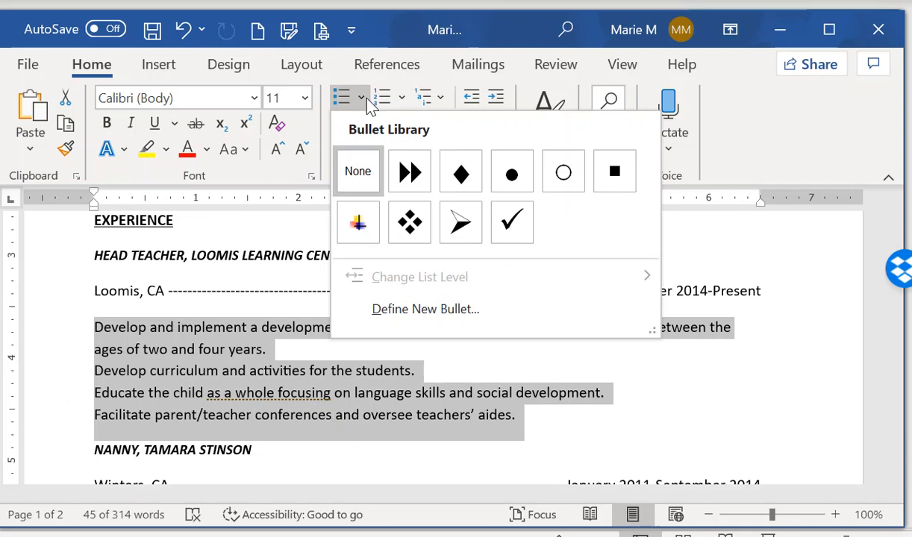
{"action": "left_click", "coordinate": [453, 317]}
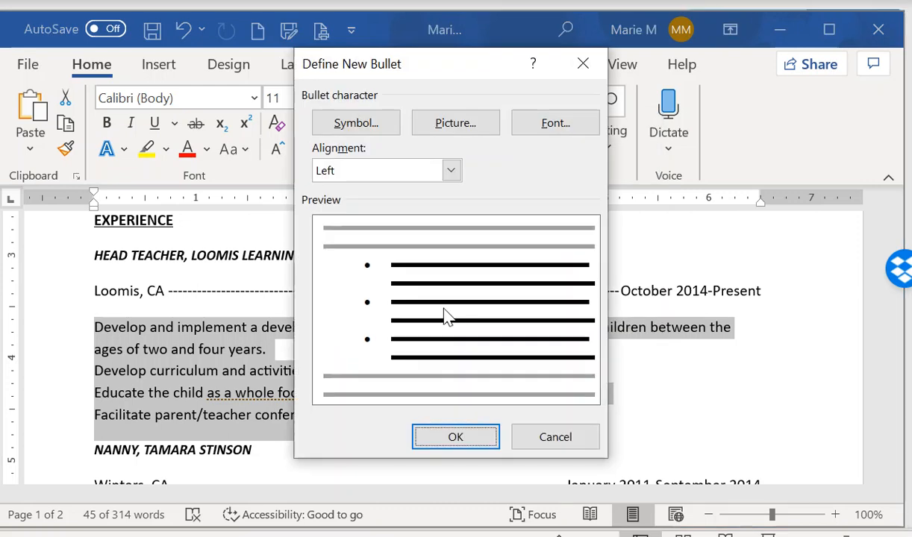
{"action": "left_click", "coordinate": [345, 128]}
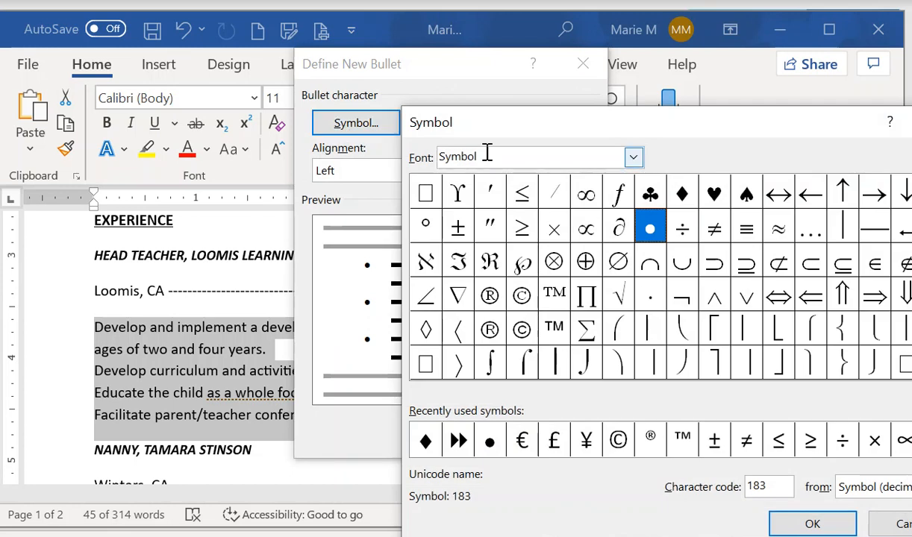
{"action": "left_click", "coordinate": [683, 198]}
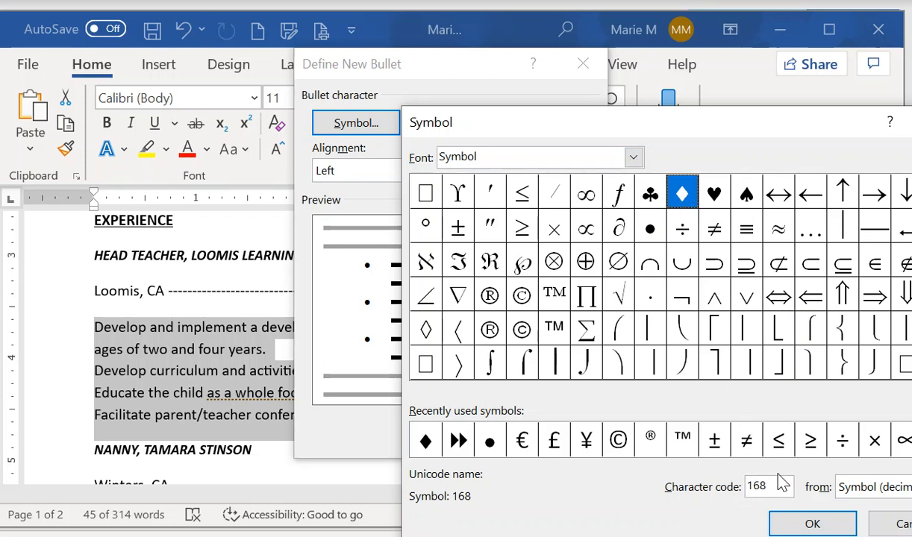
{"action": "left_click", "coordinate": [812, 526]}
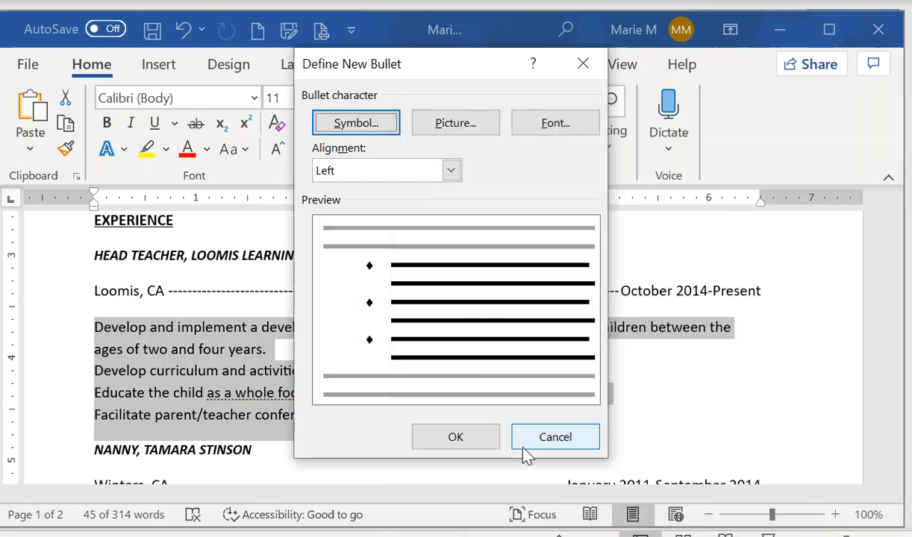
{"action": "left_click", "coordinate": [469, 439]}
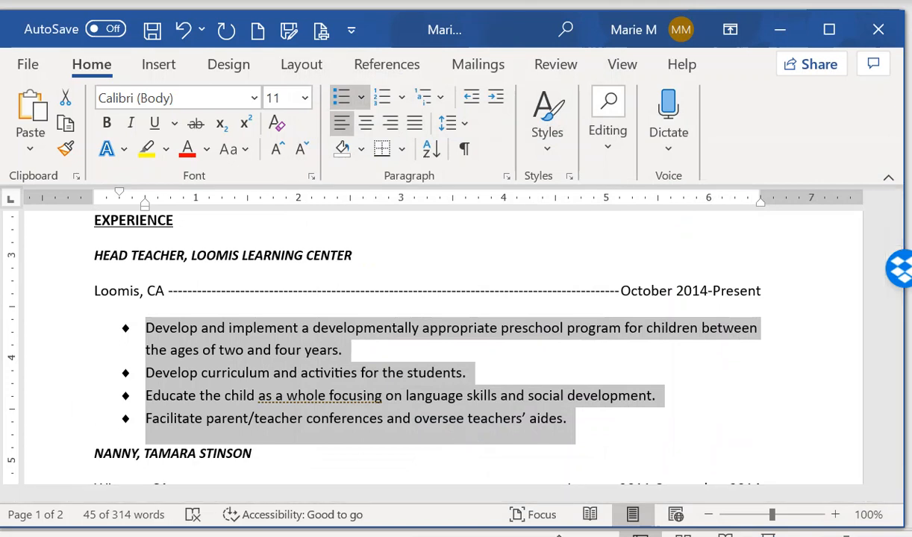
Copy the diamond bullets onto the four Nanny duties, four internship duties and the education detail lines
{"action": "left_click", "coordinate": [64, 149]}
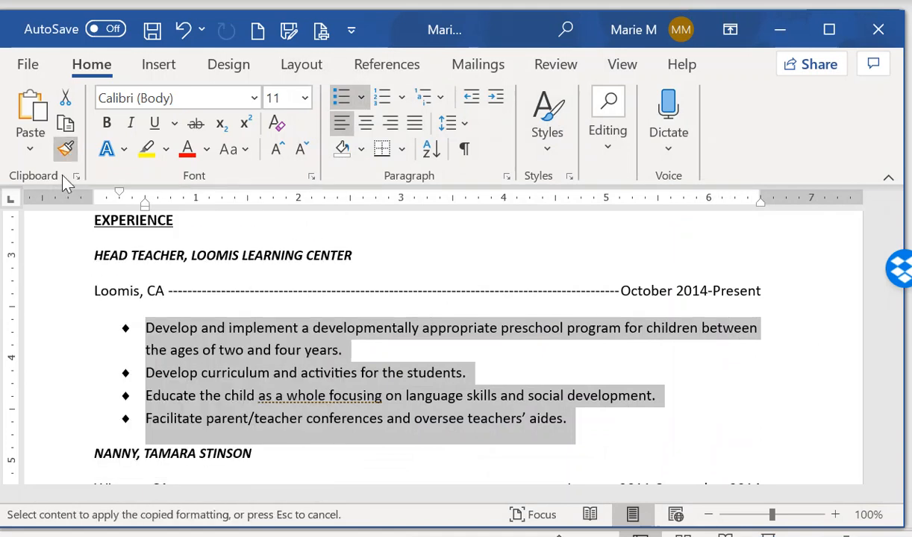
{"action": "scroll", "coordinate": [548, 341], "scroll_direction": "down", "scroll_amount": 3}
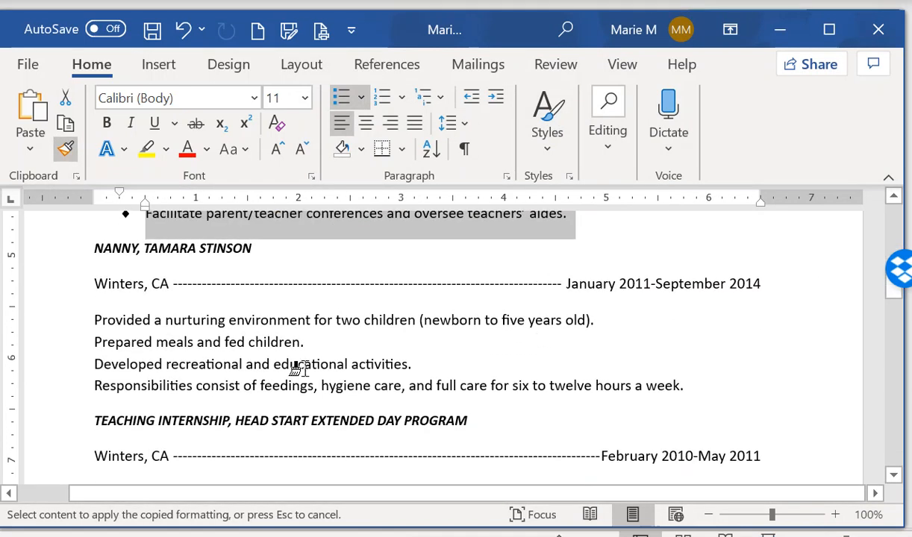
{"action": "left_click_drag", "start_coordinate": [53, 327], "coordinate": [64, 404]}
{"action": "scroll", "coordinate": [392, 403], "scroll_direction": "down", "scroll_amount": 3}
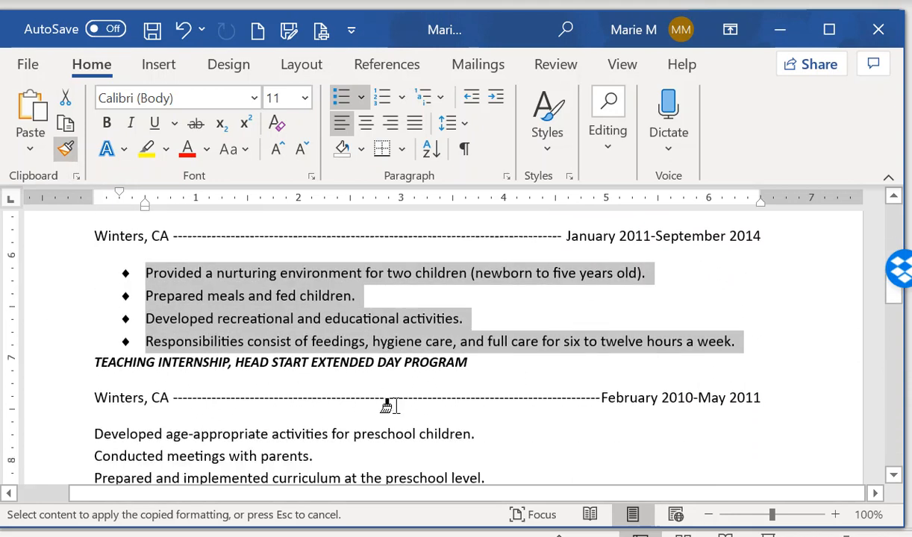
{"action": "left_click_drag", "start_coordinate": [58, 282], "coordinate": [62, 355]}
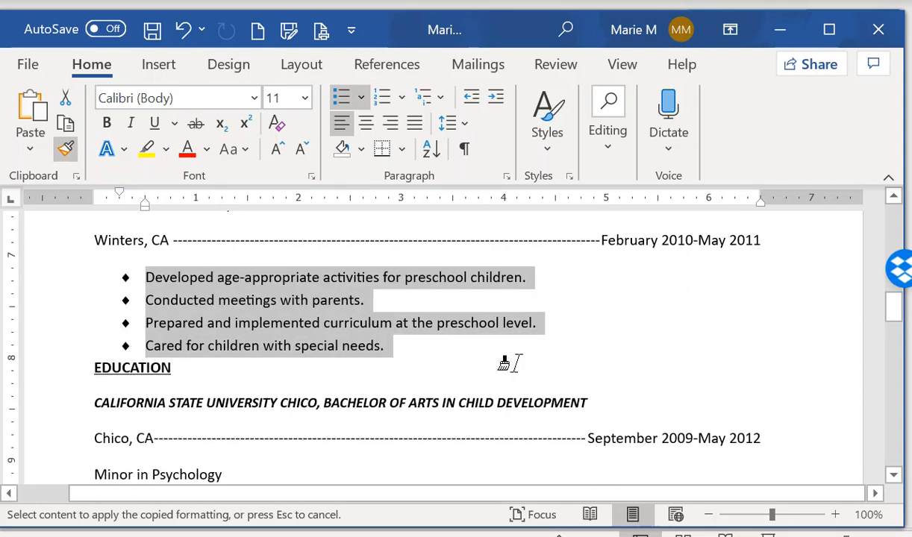
{"action": "scroll", "coordinate": [511, 364], "scroll_direction": "down", "scroll_amount": 4}
{"action": "mouse_move", "coordinate": [55, 219]}
{"action": "left_mouse_down"}
{"action": "mouse_move", "coordinate": [64, 260]}
{"action": "mouse_move", "coordinate": [59, 439]}
{"action": "left_mouse_up"}
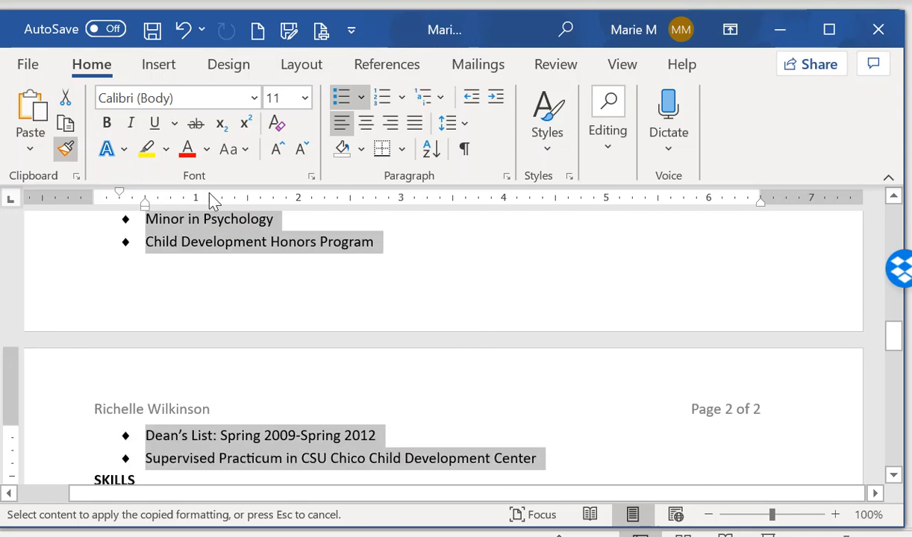
{"action": "left_click", "coordinate": [67, 154]}
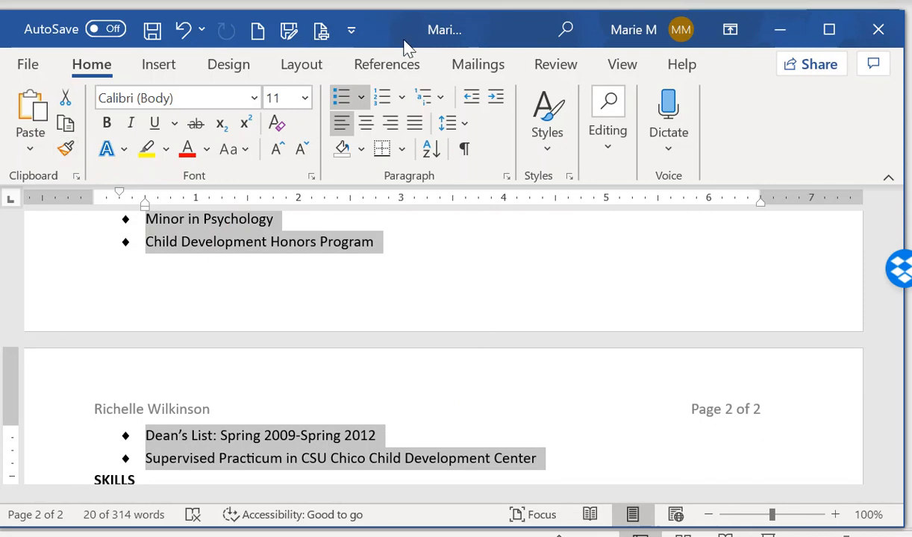
Show paragraph marks and put the insertion point just before the EDUCATION heading
{"action": "left_click", "coordinate": [465, 150]}
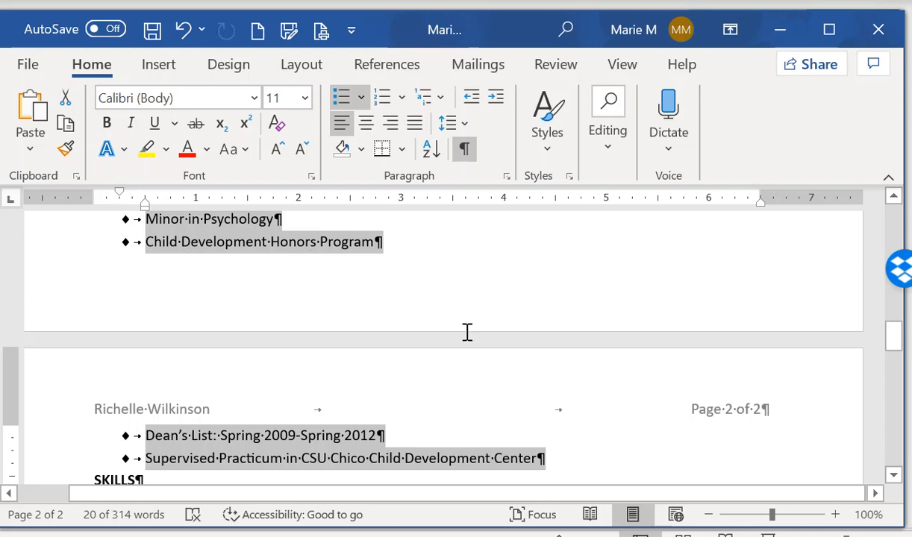
{"action": "scroll", "coordinate": [464, 332], "scroll_direction": "up", "scroll_amount": 3}
{"action": "scroll", "coordinate": [464, 329], "scroll_direction": "up", "scroll_amount": 2}
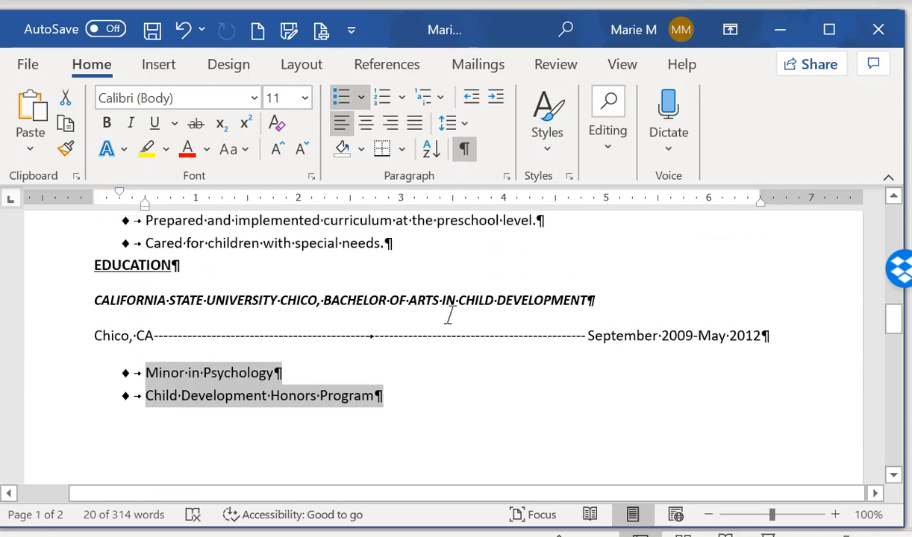
{"action": "left_click", "coordinate": [91, 267]}
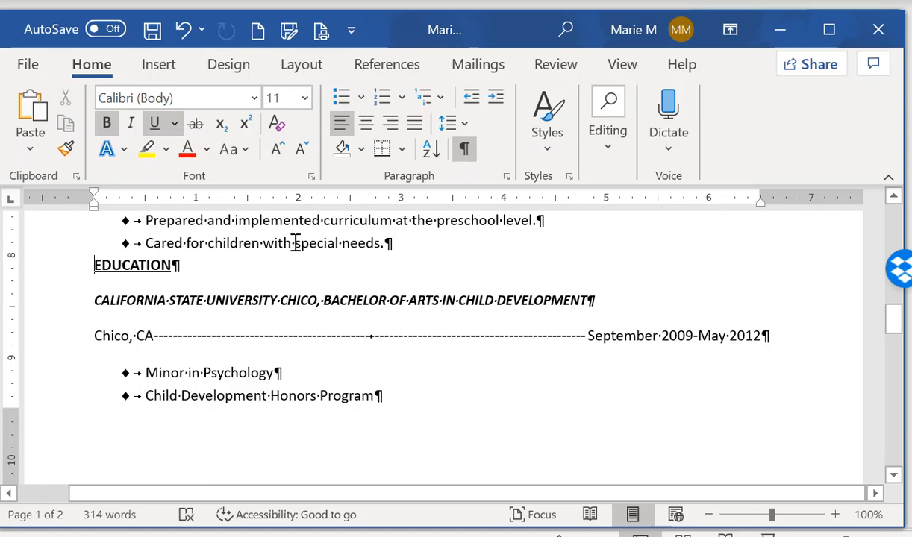
{"action": "left_click", "coordinate": [174, 67]}
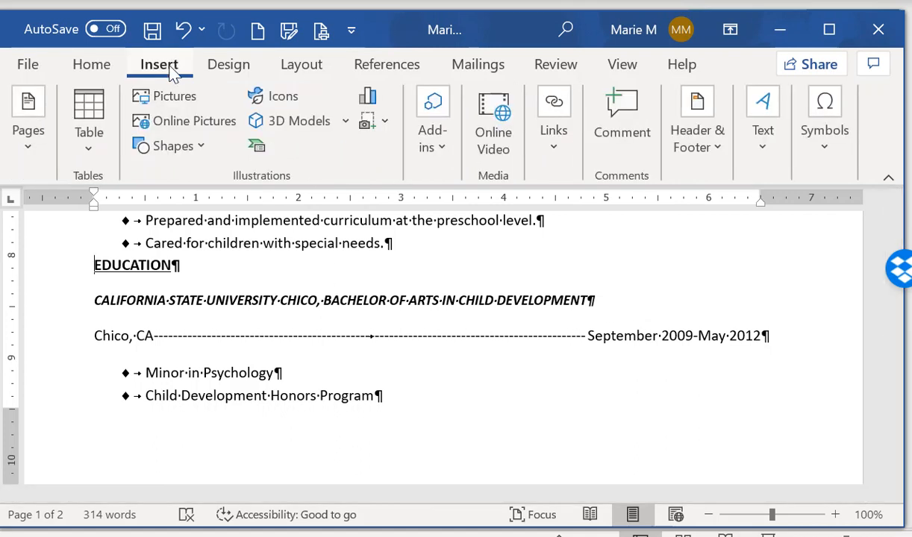
Insert a page break before EDUCATION so it starts page 2, then hide formatting marks
{"action": "left_click", "coordinate": [18, 156]}
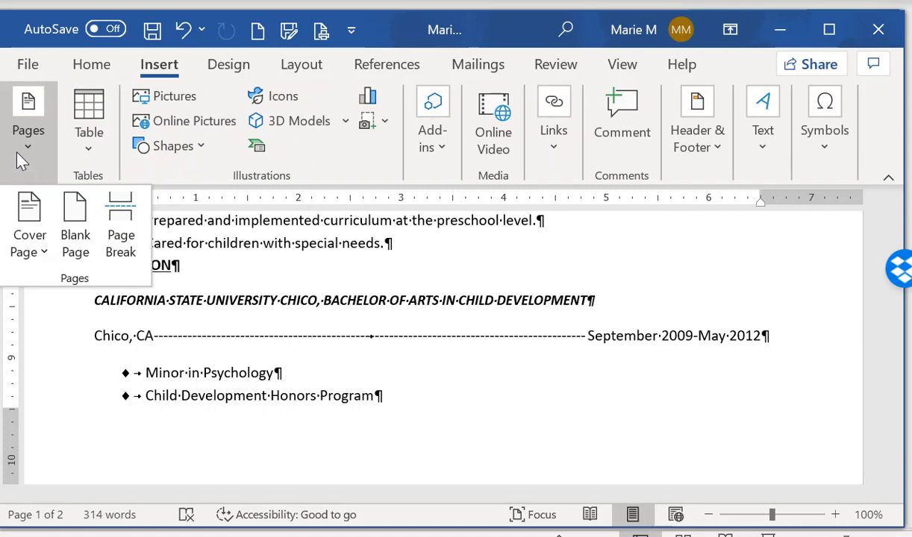
{"action": "left_click", "coordinate": [117, 218]}
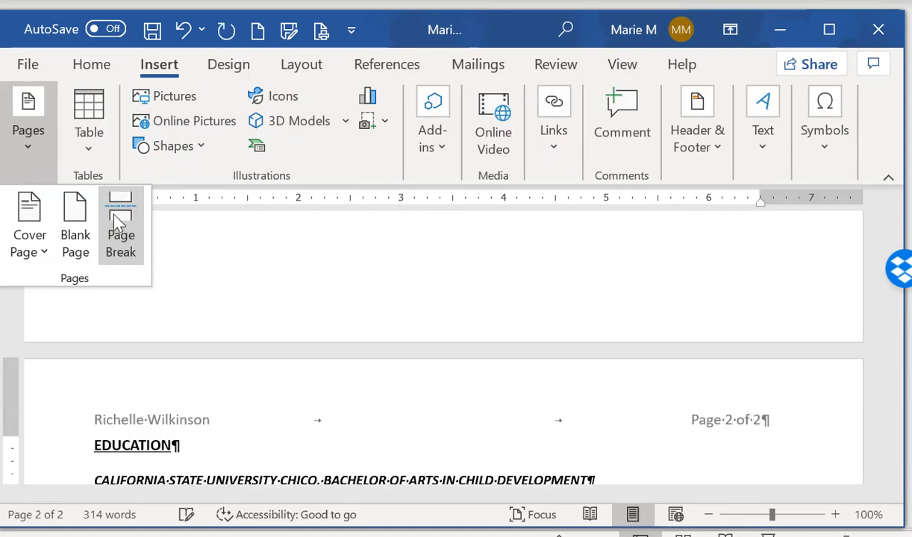
{"action": "scroll", "coordinate": [387, 271], "scroll_direction": "up", "scroll_amount": 3}
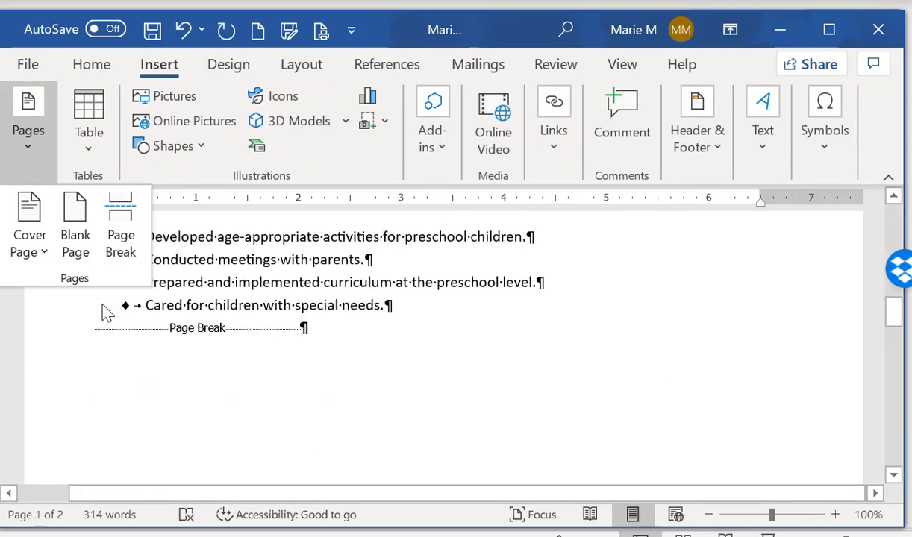
{"action": "left_click", "coordinate": [302, 67]}
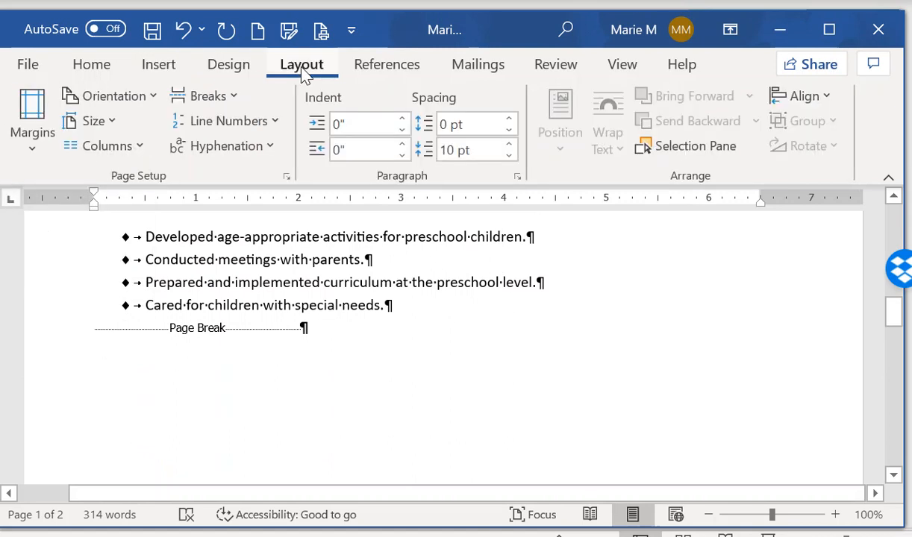
{"action": "left_click", "coordinate": [236, 95]}
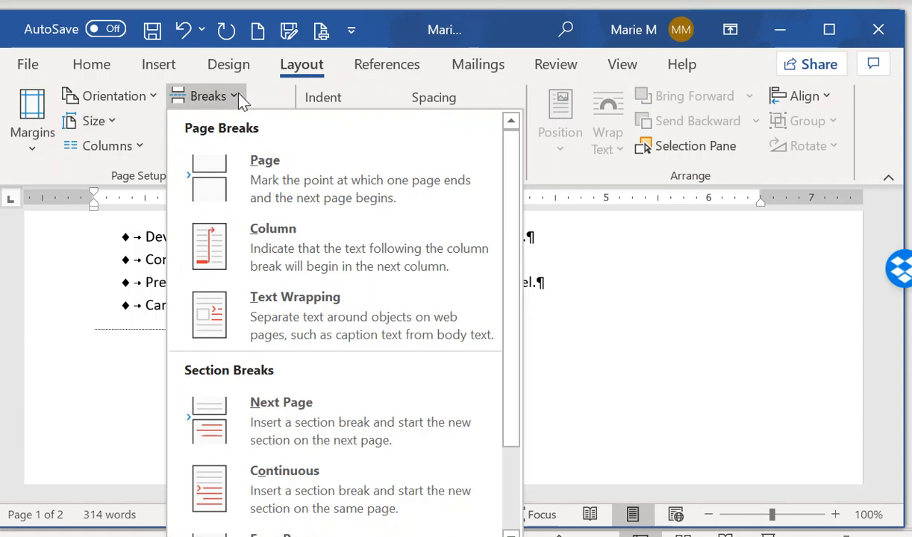
{"action": "left_click", "coordinate": [708, 318]}
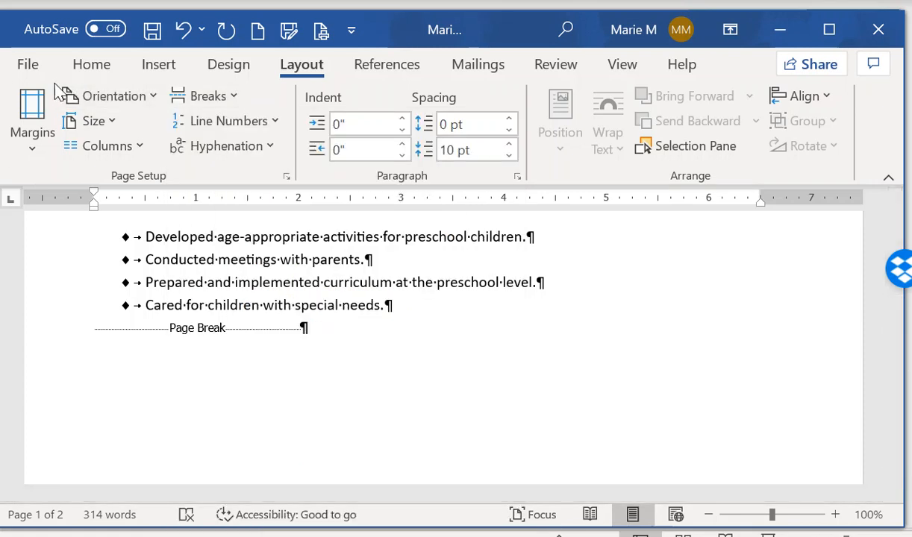
{"action": "left_click", "coordinate": [91, 66]}
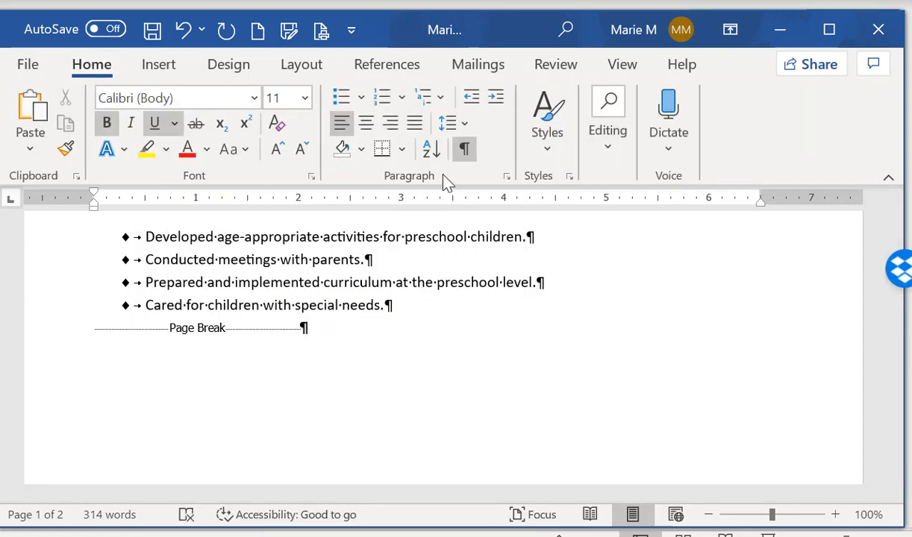
{"action": "left_click", "coordinate": [464, 150]}
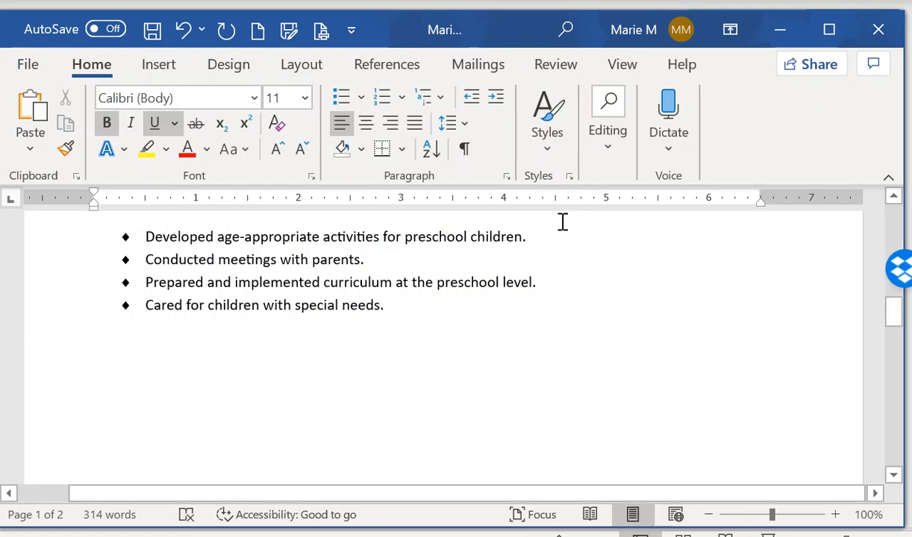
Apply the Ion theme to the resume
{"action": "left_click", "coordinate": [228, 64]}
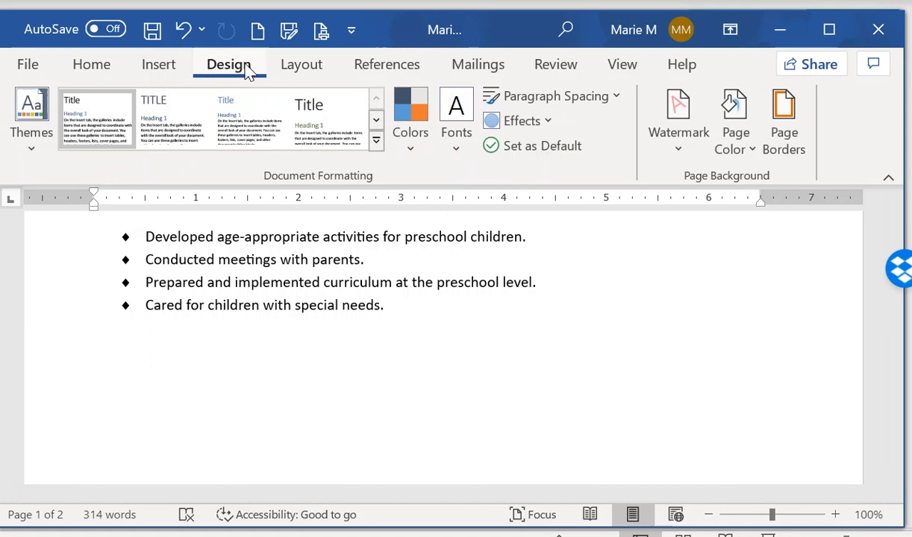
{"action": "left_click", "coordinate": [31, 153]}
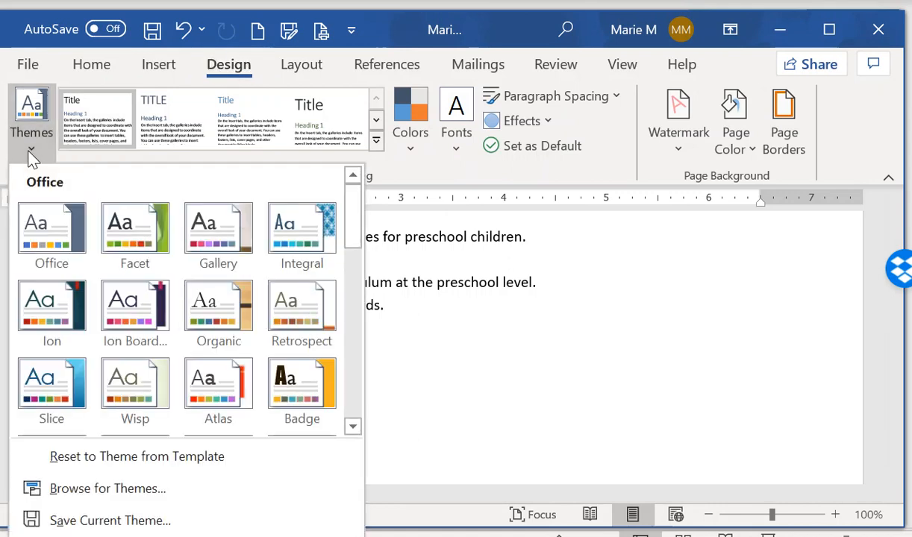
{"action": "left_click", "coordinate": [37, 336]}
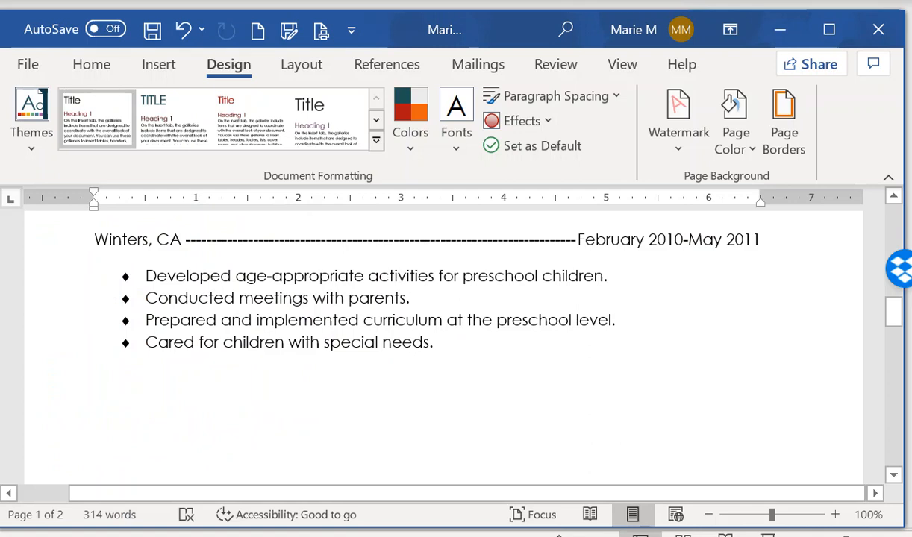
Switch the theme colour scheme to Red
{"action": "left_click", "coordinate": [416, 155]}
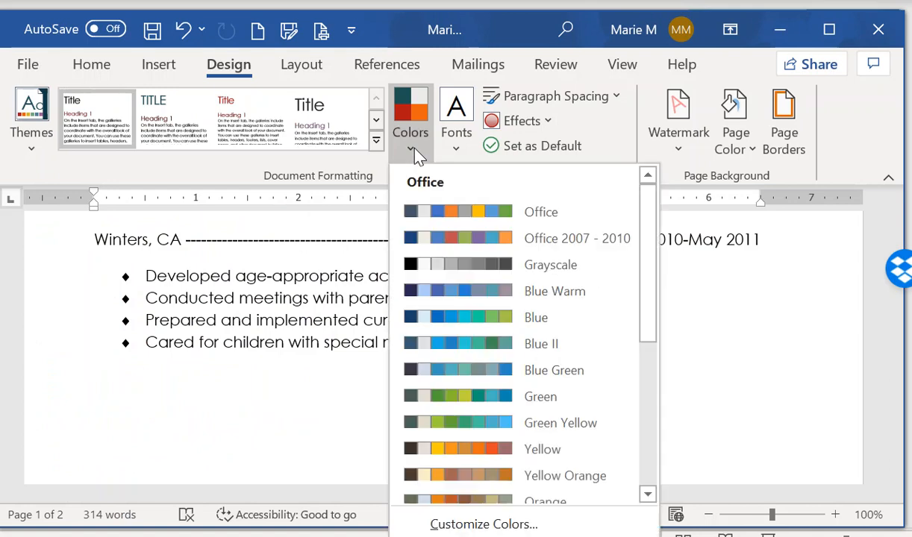
{"action": "left_click_drag", "start_coordinate": [647, 328], "coordinate": [665, 423]}
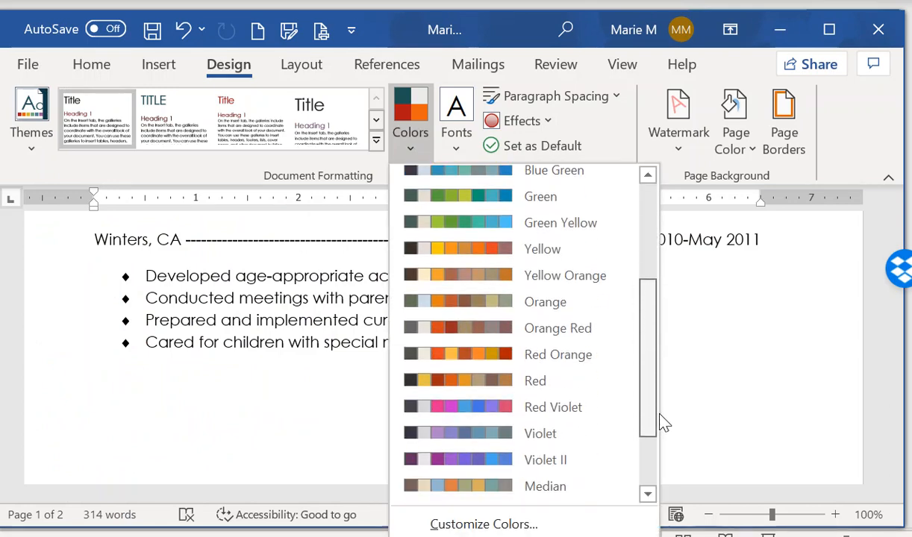
{"action": "left_click", "coordinate": [557, 381]}
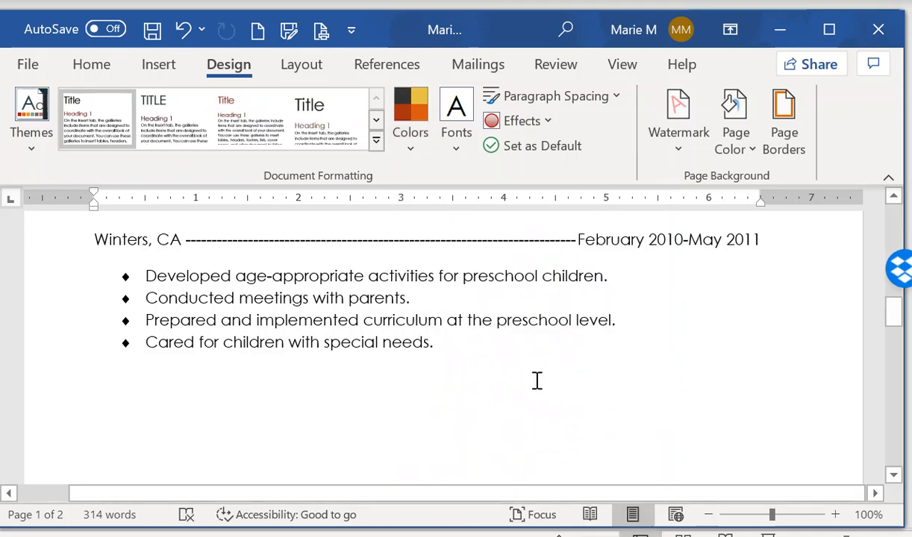
{"action": "scroll", "coordinate": [534, 369], "scroll_direction": "up", "scroll_amount": 12}
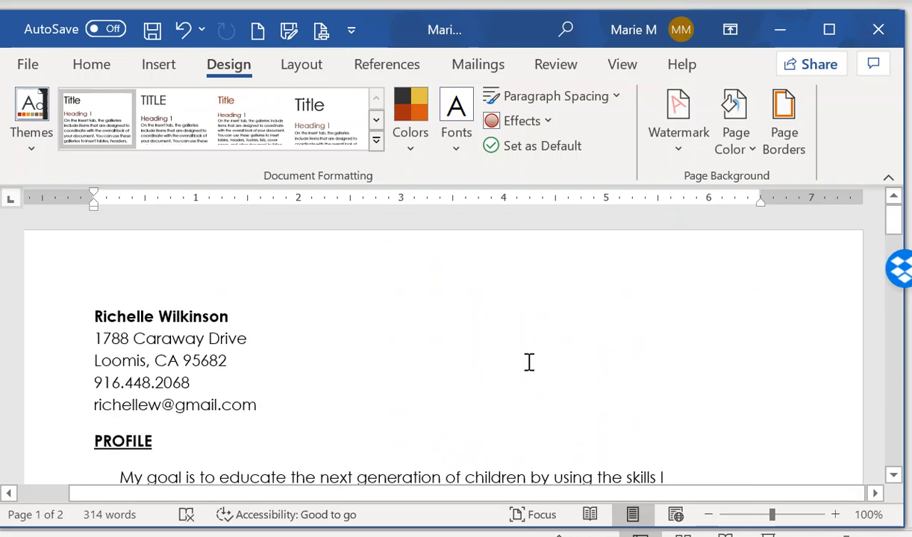
Give the name line the Title style and centre it and the four contact lines
{"action": "left_click", "coordinate": [56, 329]}
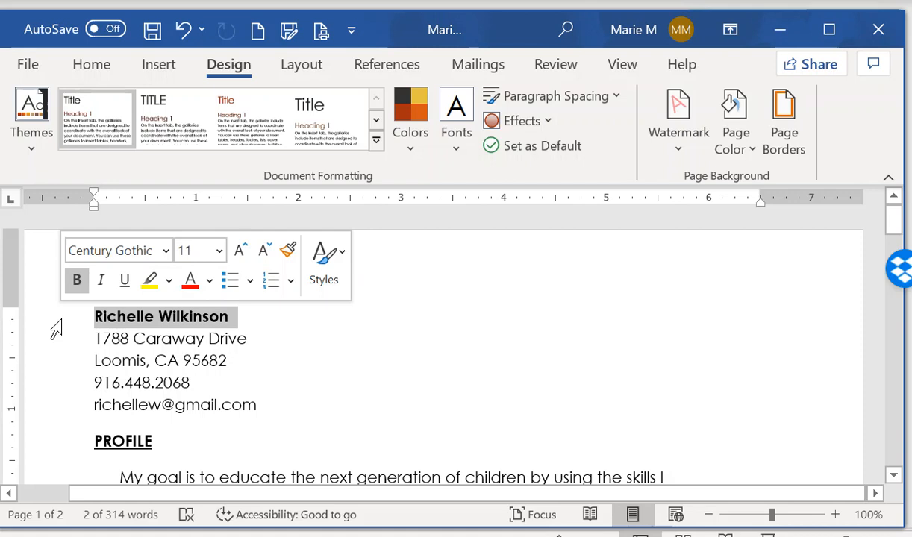
{"action": "left_click", "coordinate": [80, 66]}
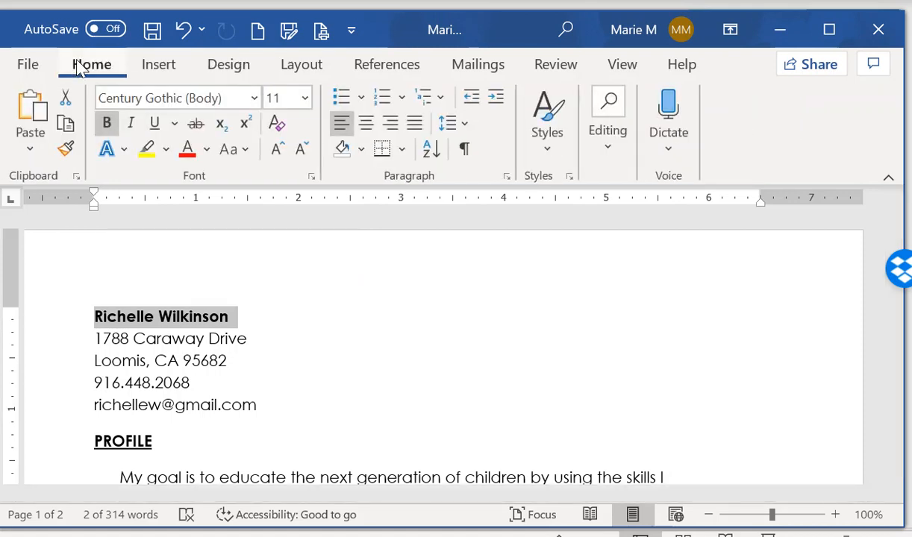
{"action": "left_click", "coordinate": [552, 153]}
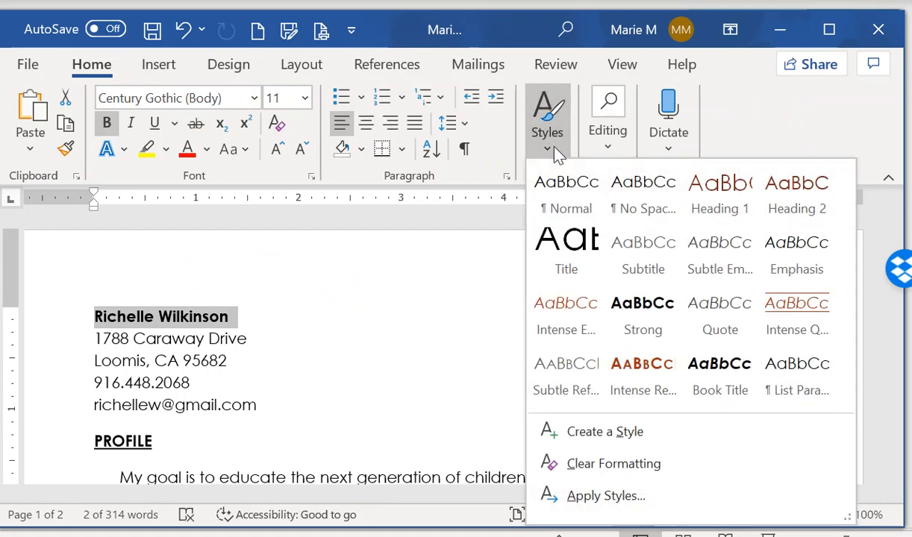
{"action": "left_click", "coordinate": [580, 256]}
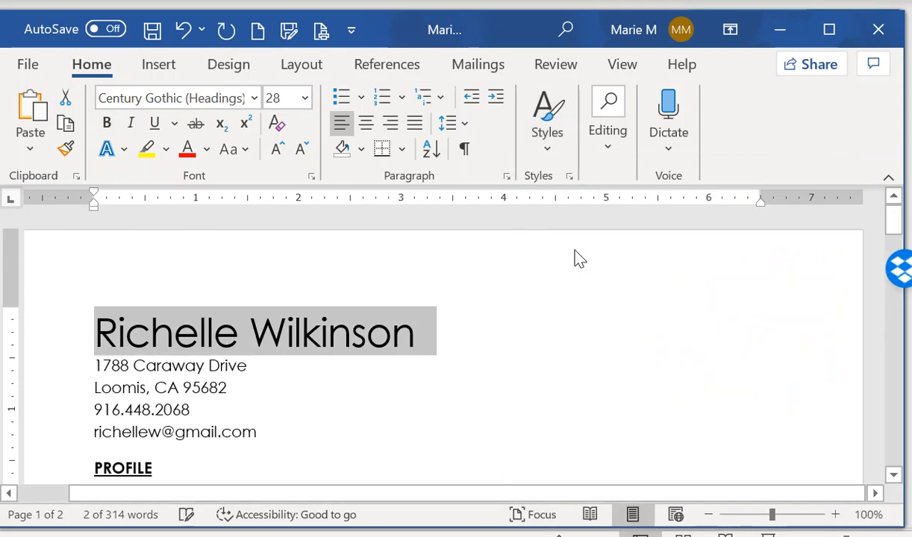
{"action": "left_click", "coordinate": [373, 130]}
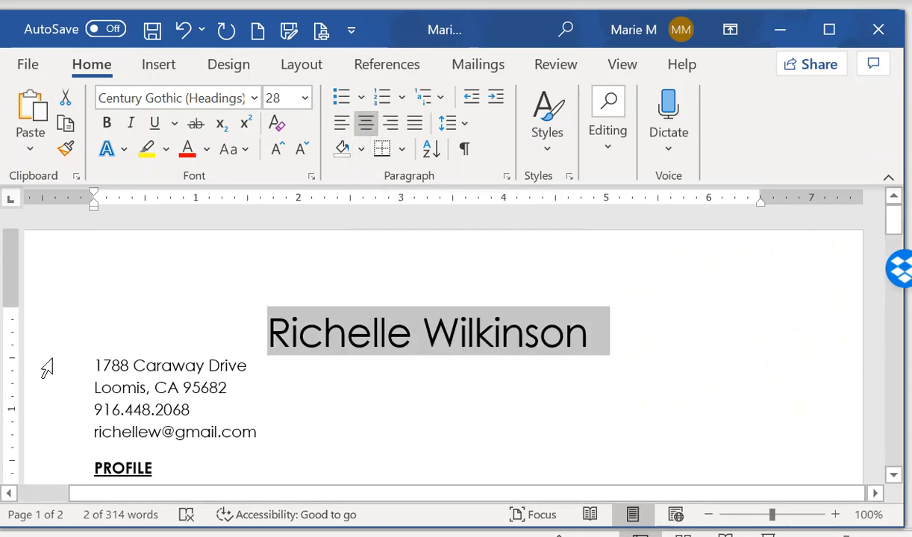
{"action": "left_click_drag", "start_coordinate": [45, 369], "coordinate": [50, 437]}
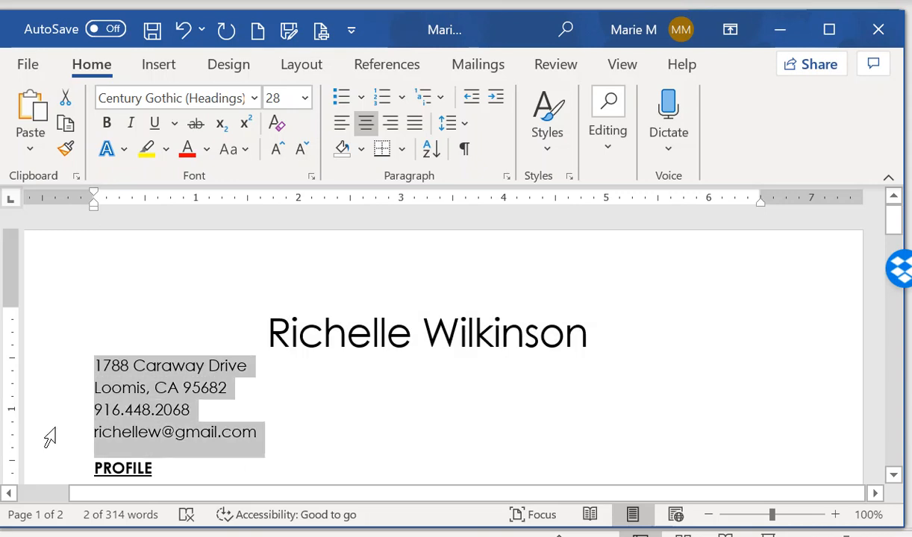
{"action": "left_click", "coordinate": [367, 124]}
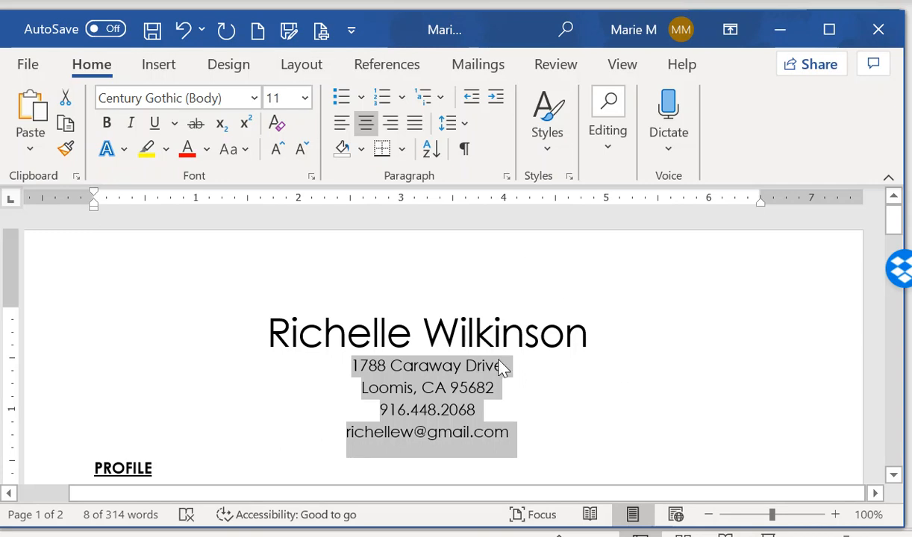
Resize the name to 20 pt and save the document
{"action": "left_click", "coordinate": [44, 340]}
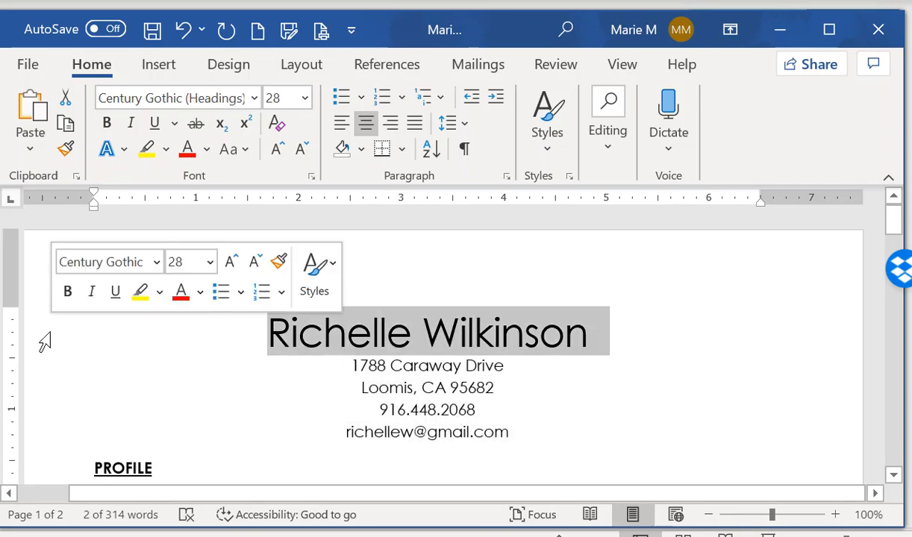
{"action": "left_click", "coordinate": [304, 104]}
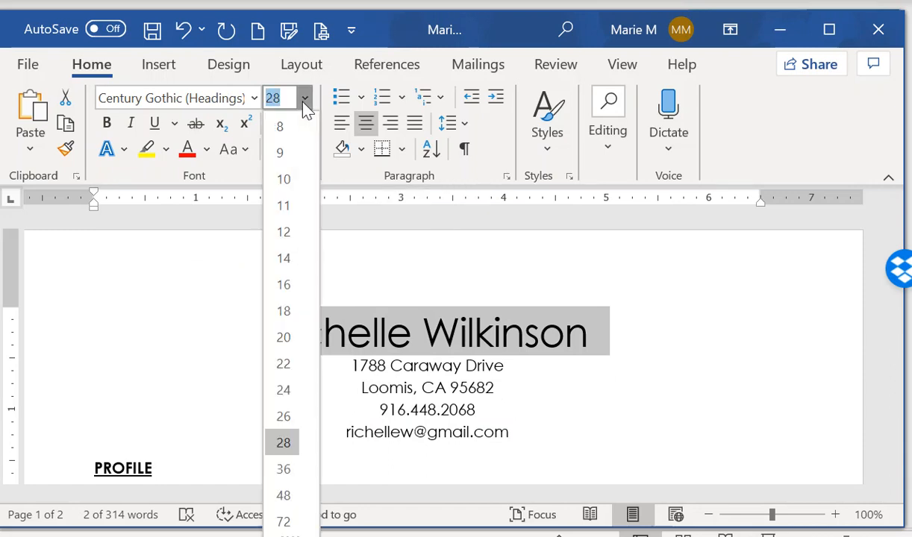
{"action": "left_click", "coordinate": [284, 338]}
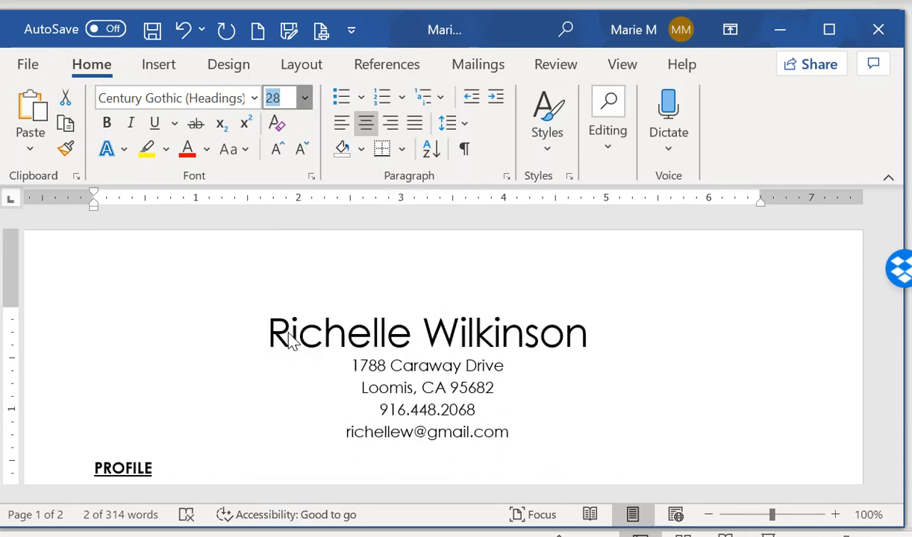
{"action": "left_click", "coordinate": [151, 36]}
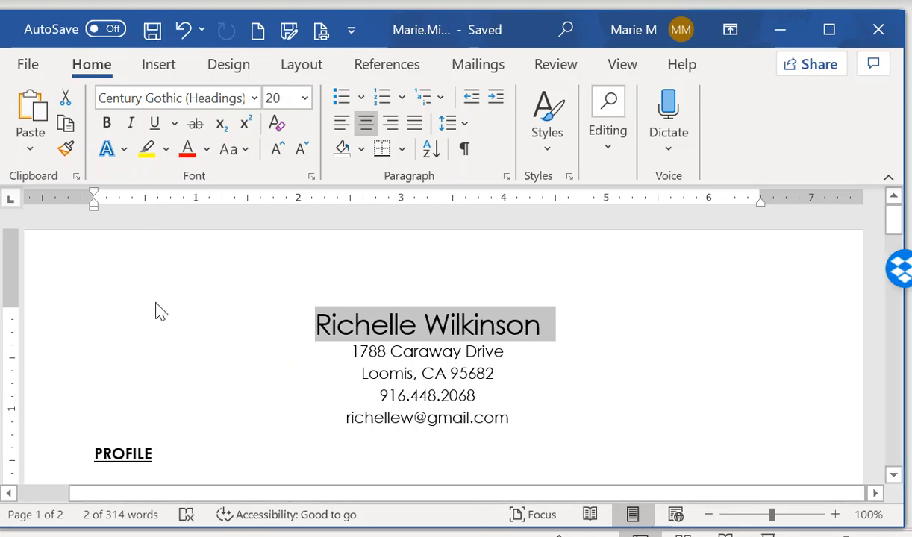
Apply the Heading 1 style to the PROFILE heading
{"action": "scroll", "coordinate": [105, 245], "scroll_direction": "down", "scroll_amount": 1}
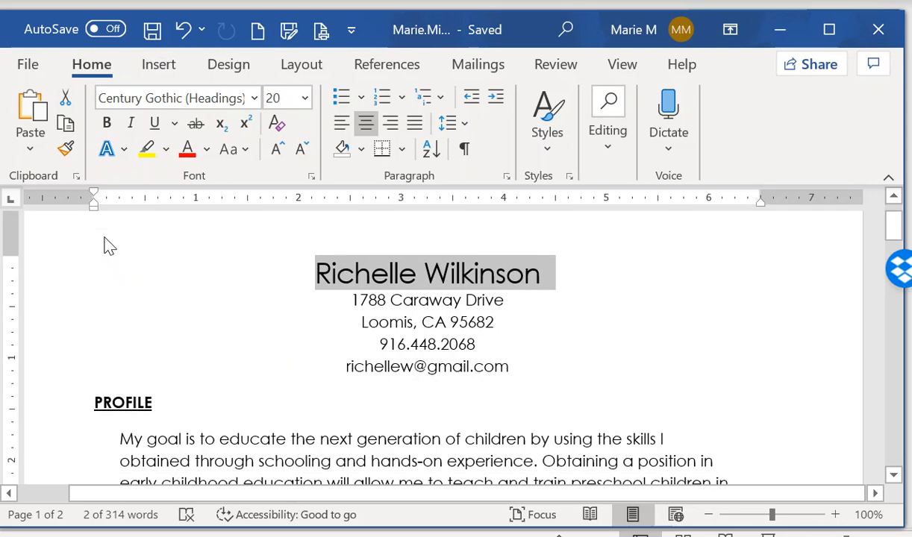
{"action": "scroll", "coordinate": [105, 245], "scroll_direction": "down", "scroll_amount": 1}
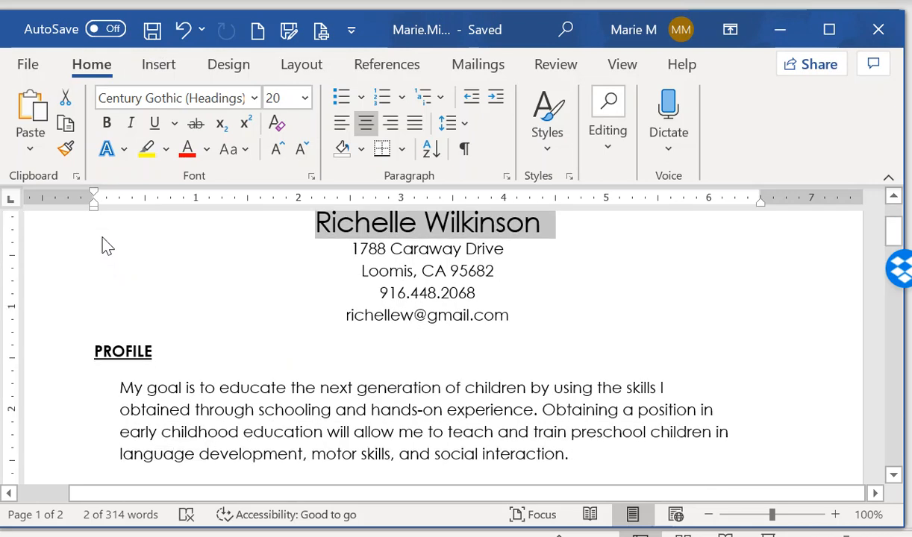
{"action": "left_click", "coordinate": [47, 365]}
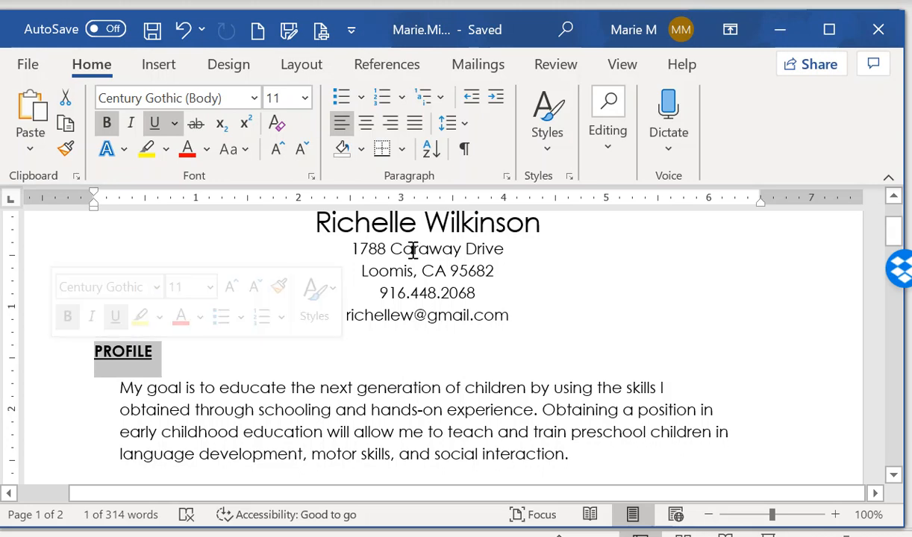
{"action": "left_click", "coordinate": [556, 153]}
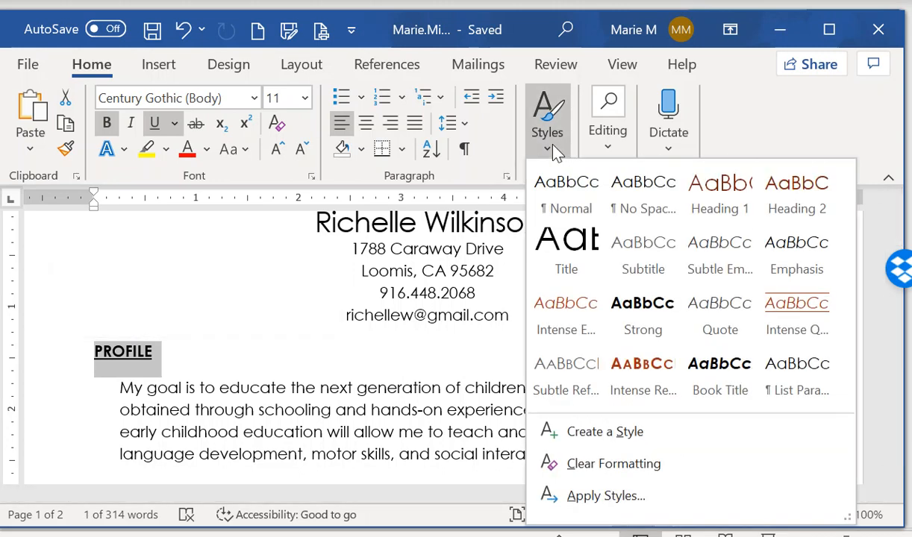
{"action": "left_click", "coordinate": [720, 198]}
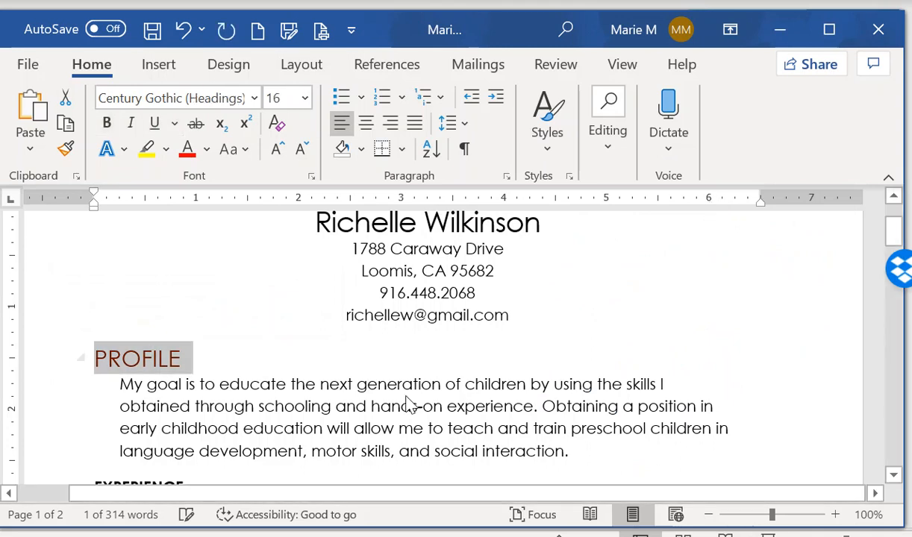
Copy PROFILE's heading format onto EXPERIENCE, EDUCATION, SKILLS and REFERENCES
{"action": "left_click", "coordinate": [66, 151]}
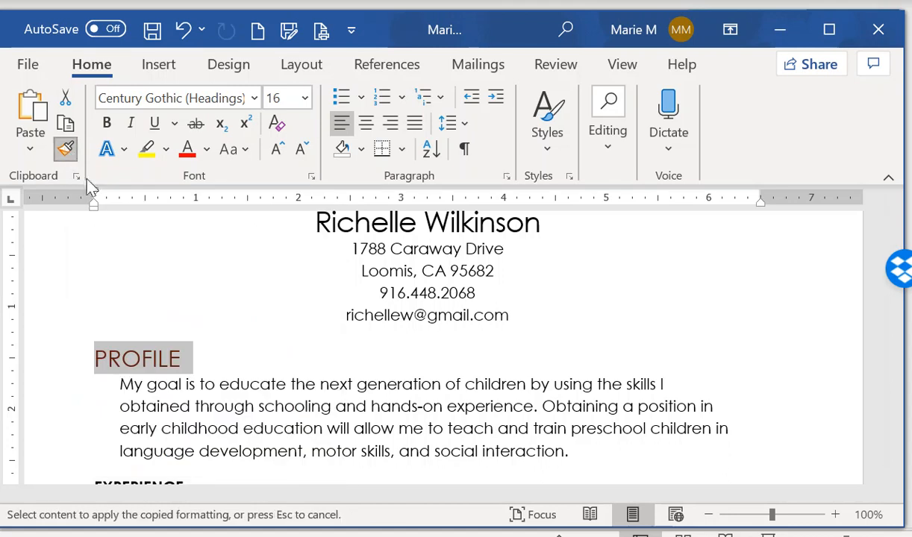
{"action": "scroll", "coordinate": [332, 327], "scroll_direction": "down", "scroll_amount": 2}
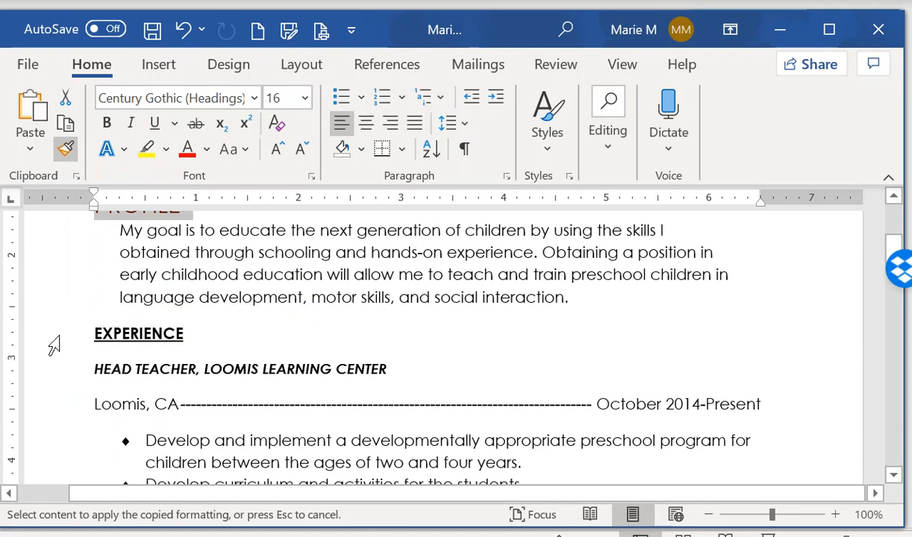
{"action": "left_click", "coordinate": [54, 345]}
{"action": "scroll", "coordinate": [576, 362], "scroll_direction": "down", "scroll_amount": 6}
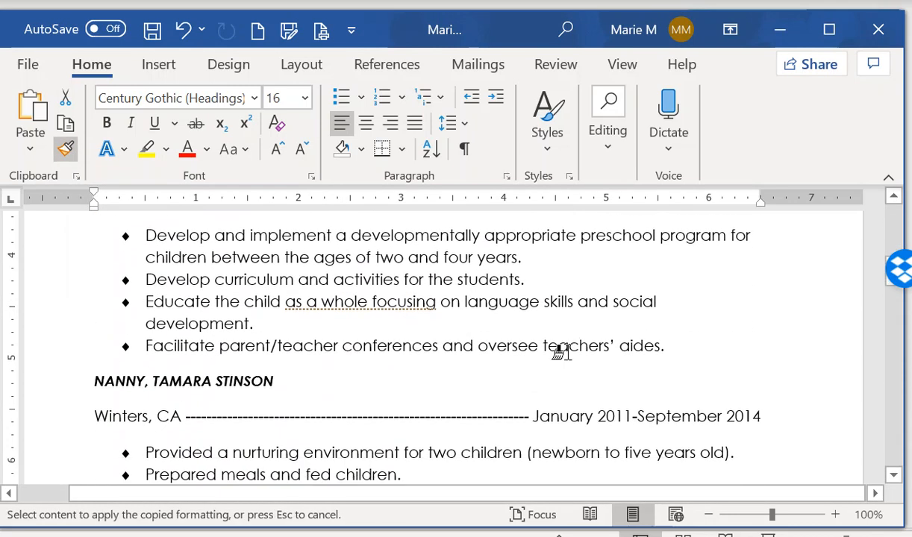
{"action": "scroll", "coordinate": [561, 342], "scroll_direction": "down", "scroll_amount": 8}
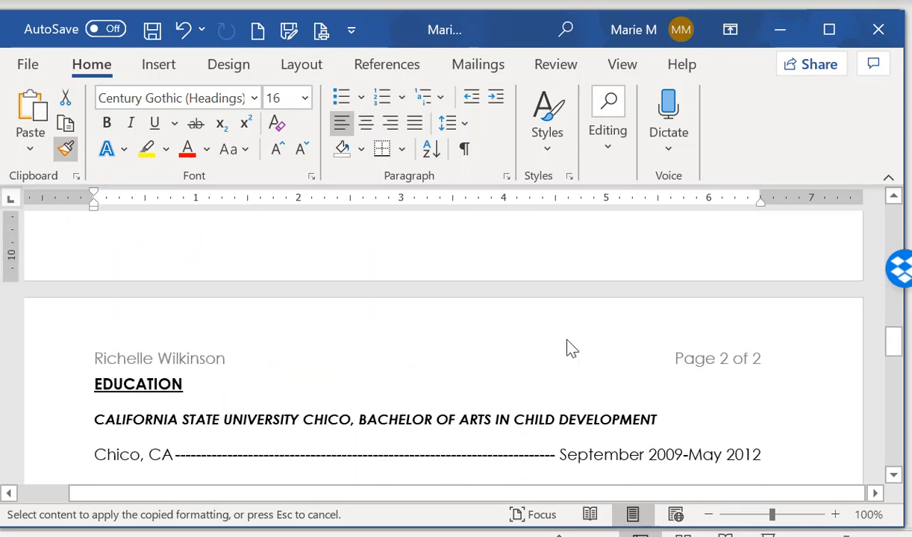
{"action": "left_click", "coordinate": [64, 385]}
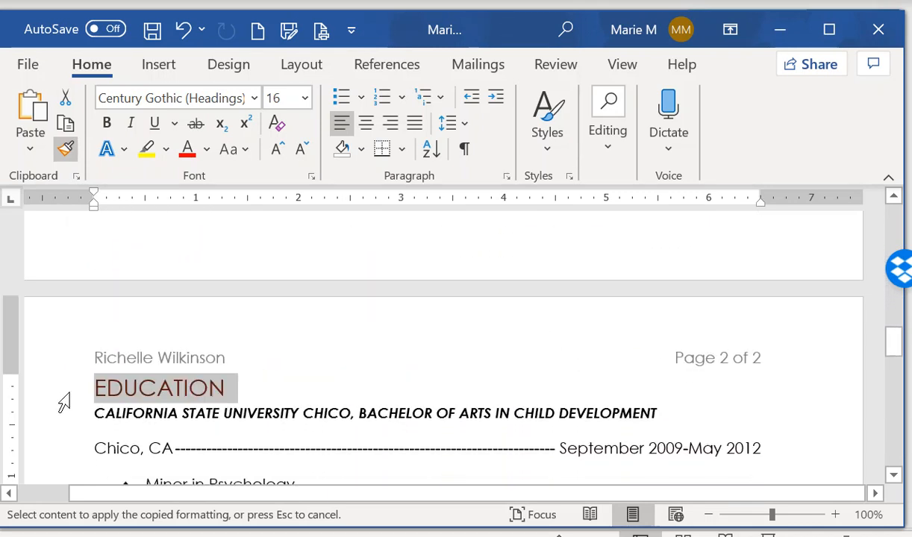
{"action": "scroll", "coordinate": [648, 351], "scroll_direction": "down", "scroll_amount": 3}
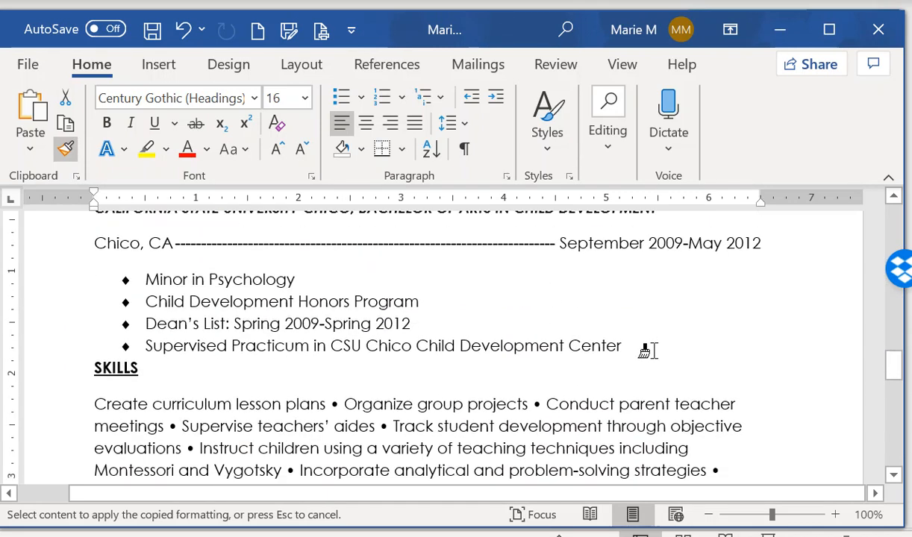
{"action": "left_click", "coordinate": [49, 367]}
{"action": "scroll", "coordinate": [485, 369], "scroll_direction": "down", "scroll_amount": 3}
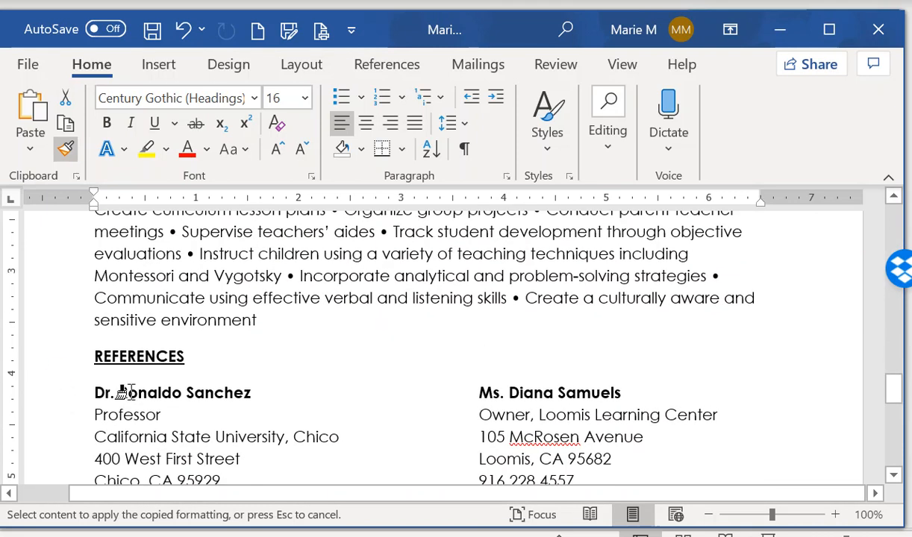
{"action": "left_click", "coordinate": [59, 373]}
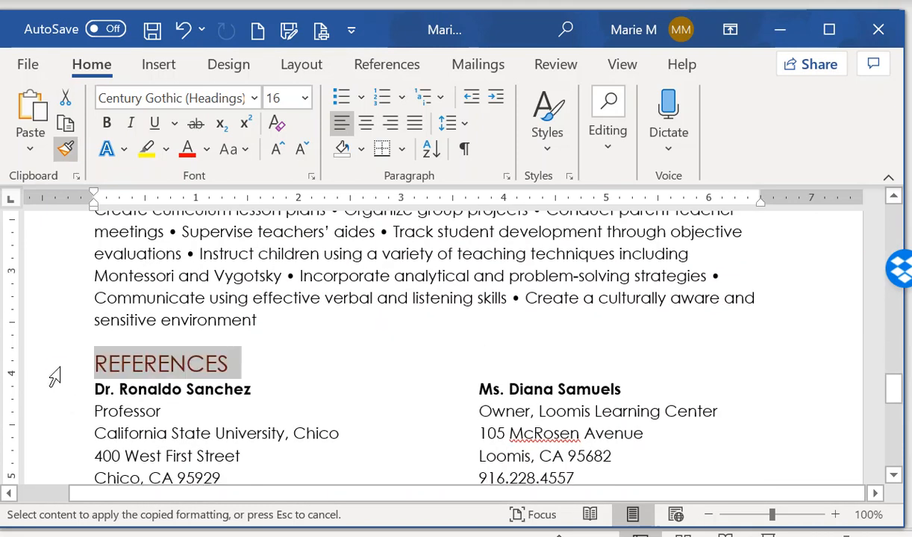
{"action": "scroll", "coordinate": [261, 404], "scroll_direction": "up", "scroll_amount": 15}
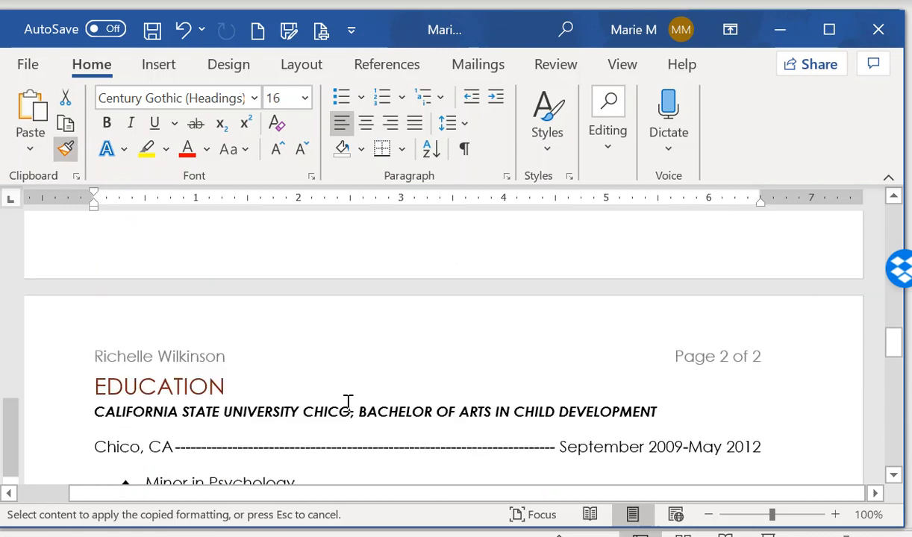
{"action": "scroll", "coordinate": [335, 397], "scroll_direction": "up", "scroll_amount": 3}
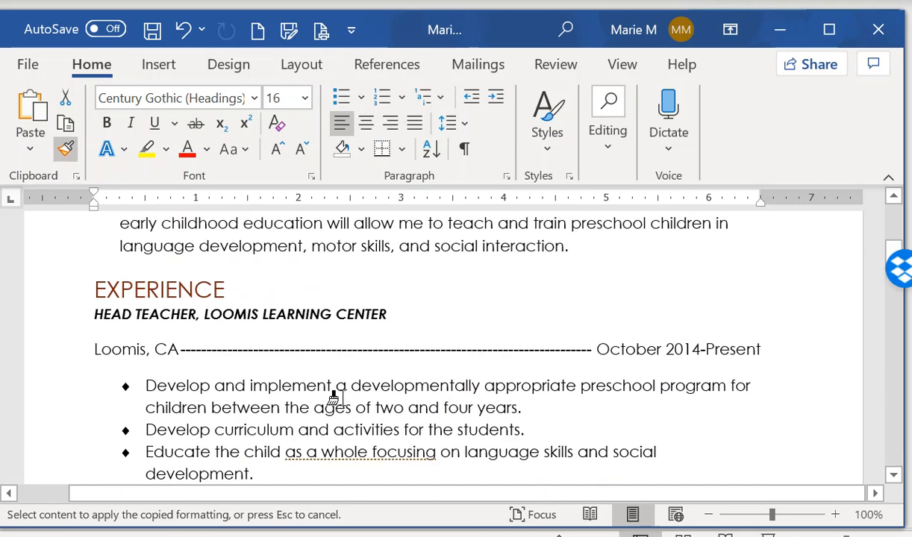
{"action": "scroll", "coordinate": [336, 398], "scroll_direction": "up", "scroll_amount": 3}
{"action": "scroll", "coordinate": [336, 358], "scroll_direction": "down", "scroll_amount": 3}
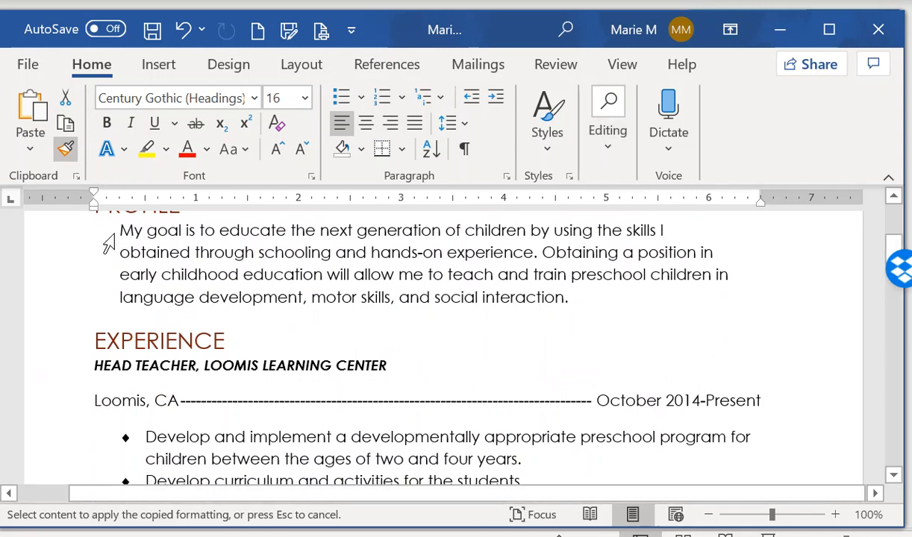
Apply the Heading 2 style to the HEAD TEACHER, LOOMIS LEARNING CENTER line
{"action": "left_click", "coordinate": [65, 142]}
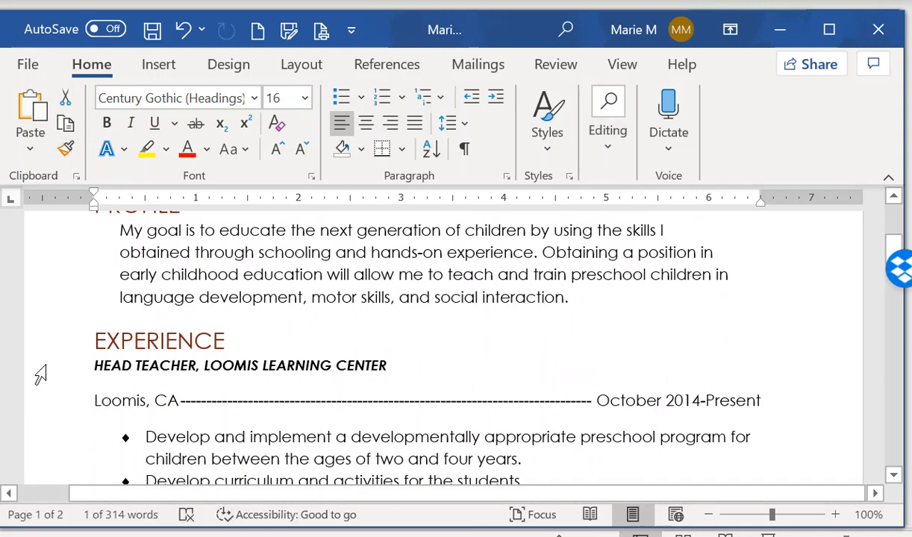
{"action": "left_click", "coordinate": [39, 378]}
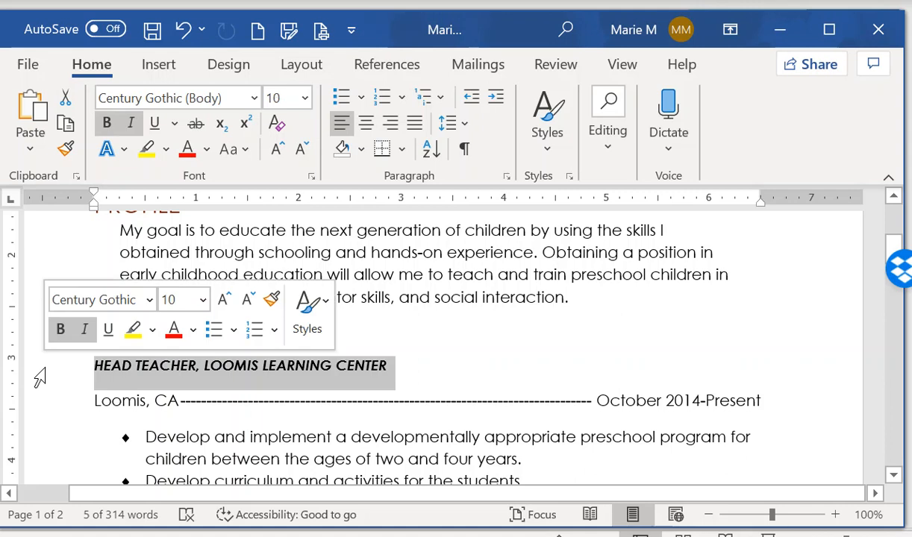
{"action": "left_click", "coordinate": [551, 152]}
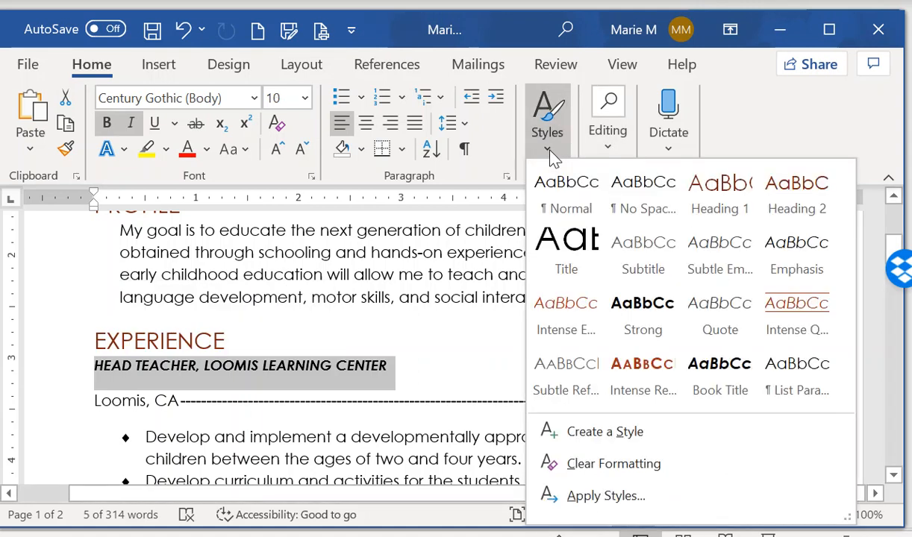
{"action": "left_click", "coordinate": [797, 201]}
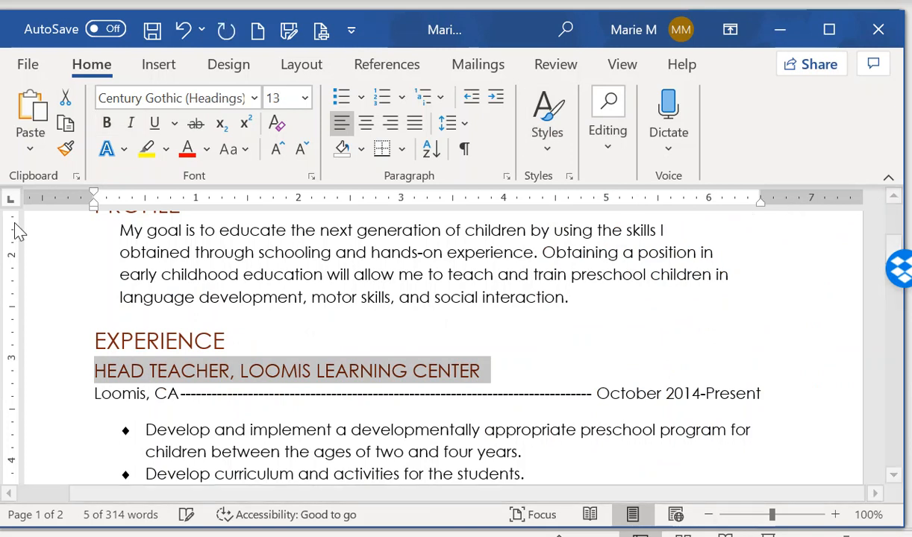
{"action": "left_click", "coordinate": [64, 147]}
Copy the Heading 2 look onto the Nanny, Teaching Internship and university degree headings
{"action": "scroll", "coordinate": [616, 405], "scroll_direction": "down", "scroll_amount": 4}
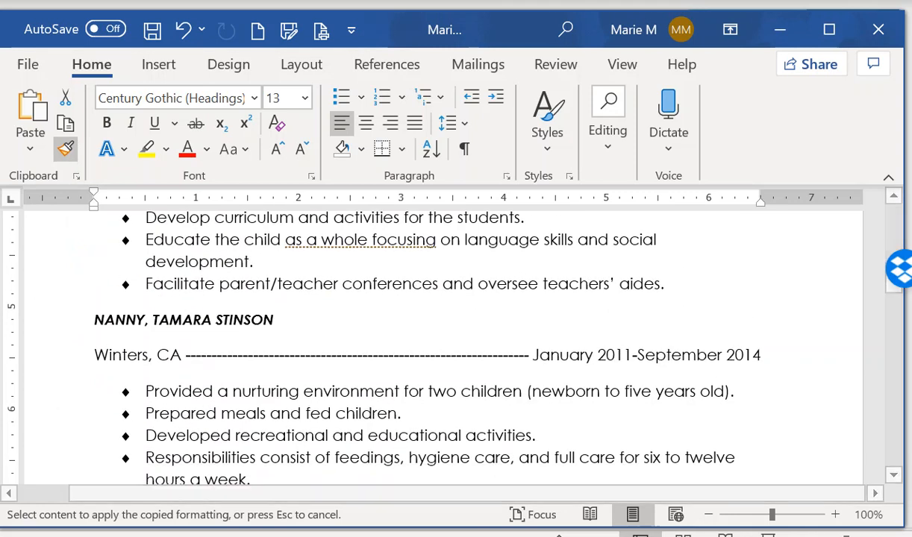
{"action": "left_click", "coordinate": [54, 322]}
{"action": "scroll", "coordinate": [556, 402], "scroll_direction": "down", "scroll_amount": 3}
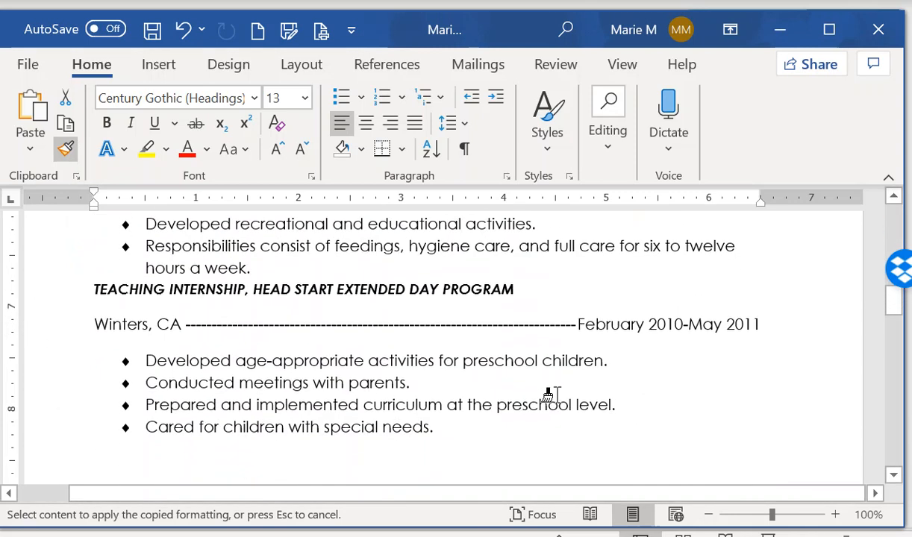
{"action": "left_click", "coordinate": [42, 306]}
{"action": "scroll", "coordinate": [590, 407], "scroll_direction": "down", "scroll_amount": 4}
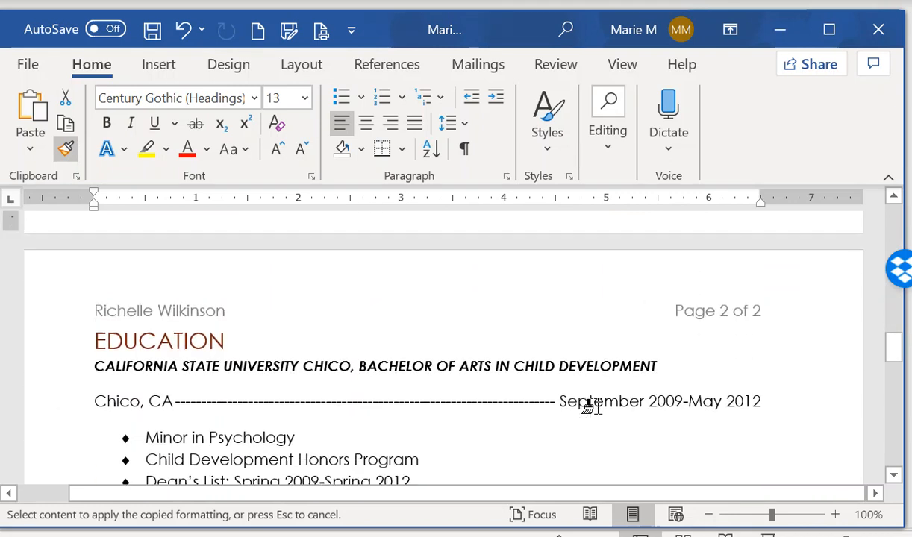
{"action": "left_click", "coordinate": [80, 381]}
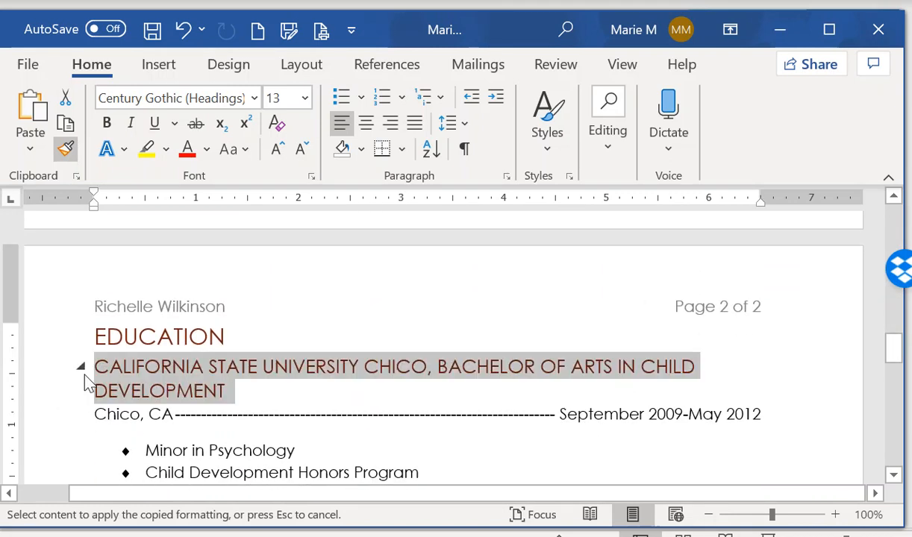
{"action": "scroll", "coordinate": [808, 409], "scroll_direction": "down", "scroll_amount": 5}
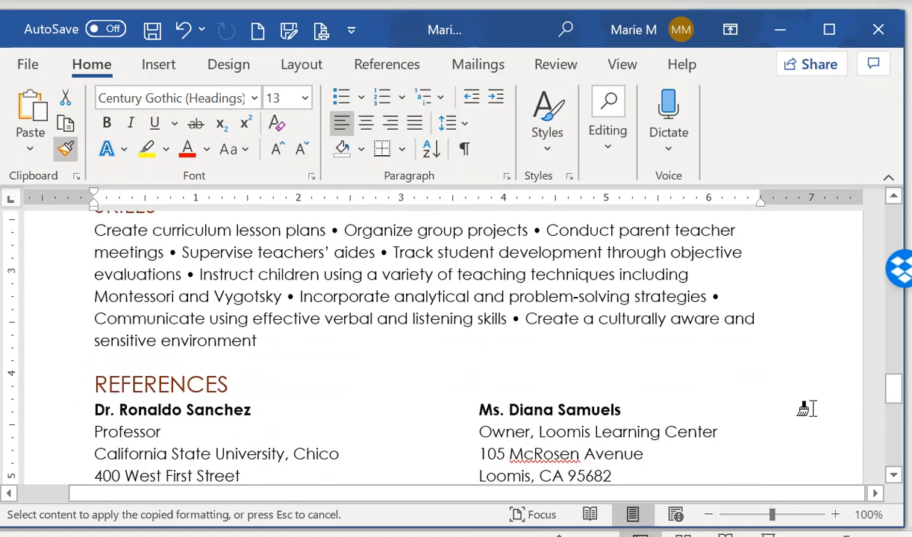
Stop copying formatting and select the REFERENCES heading line
{"action": "left_click", "coordinate": [64, 144]}
{"action": "scroll", "coordinate": [500, 456], "scroll_direction": "up", "scroll_amount": 3}
{"action": "scroll", "coordinate": [500, 457], "scroll_direction": "up", "scroll_amount": 3}
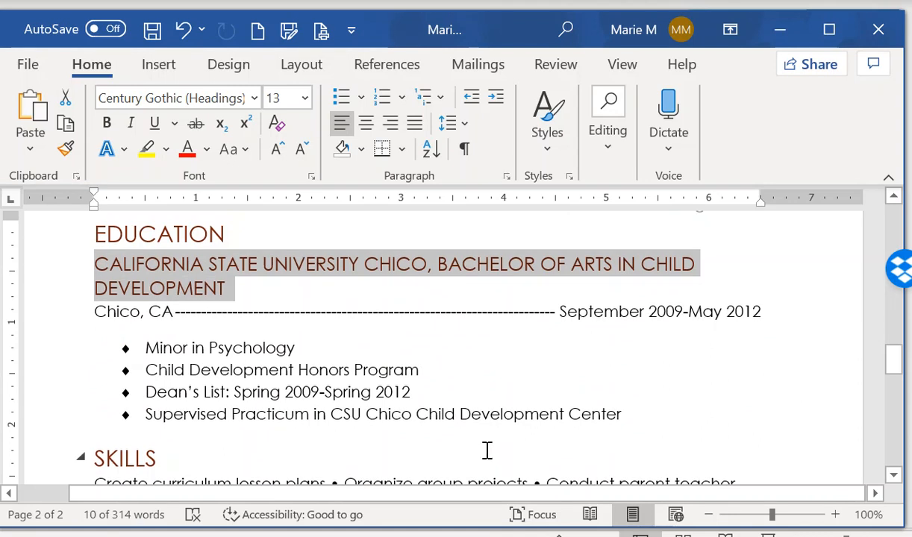
{"action": "scroll", "coordinate": [486, 450], "scroll_direction": "down", "scroll_amount": 5}
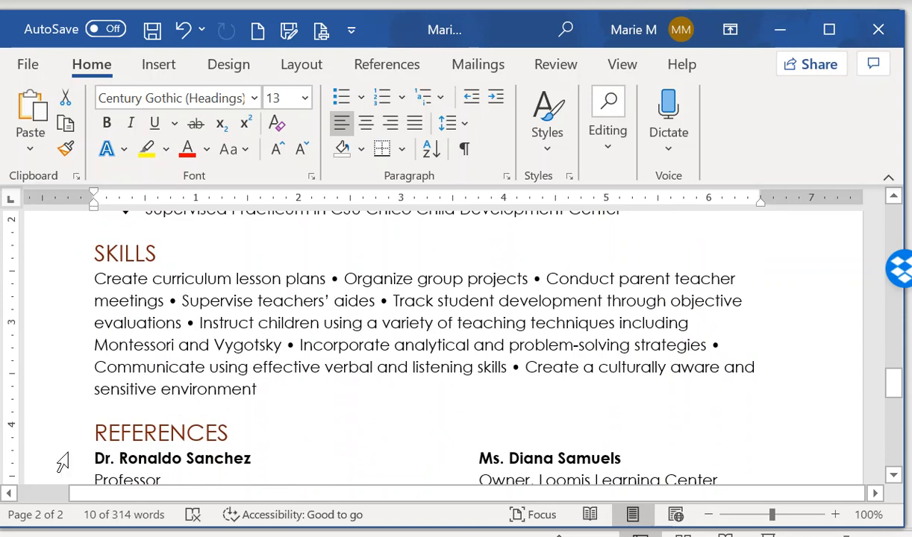
{"action": "left_click", "coordinate": [54, 439]}
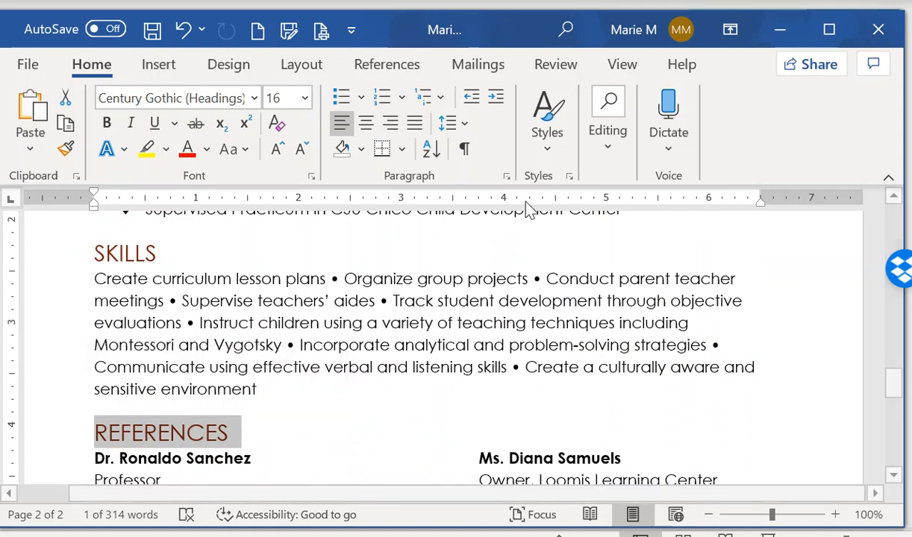
Set the REFERENCES heading's space before to 18 pt
{"action": "left_click", "coordinate": [464, 125]}
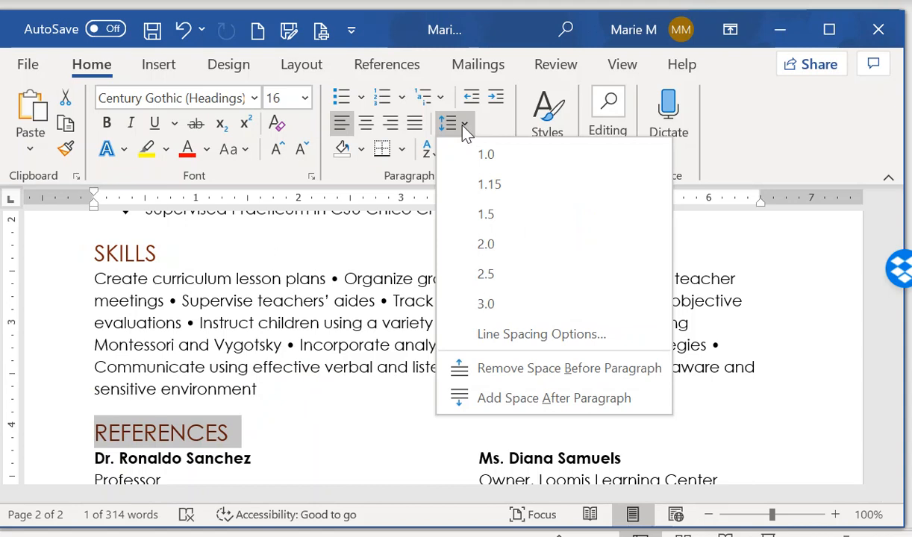
{"action": "left_click", "coordinate": [553, 335]}
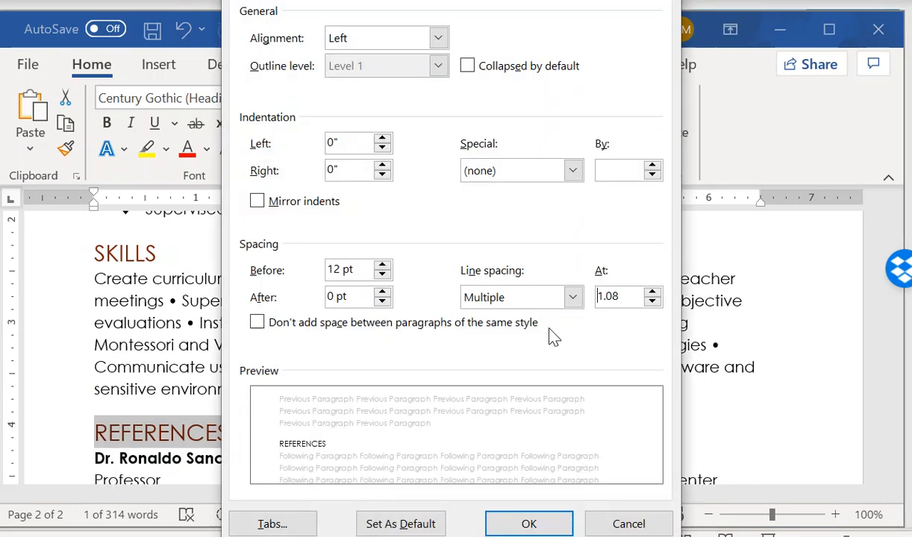
{"action": "left_click", "coordinate": [382, 263]}
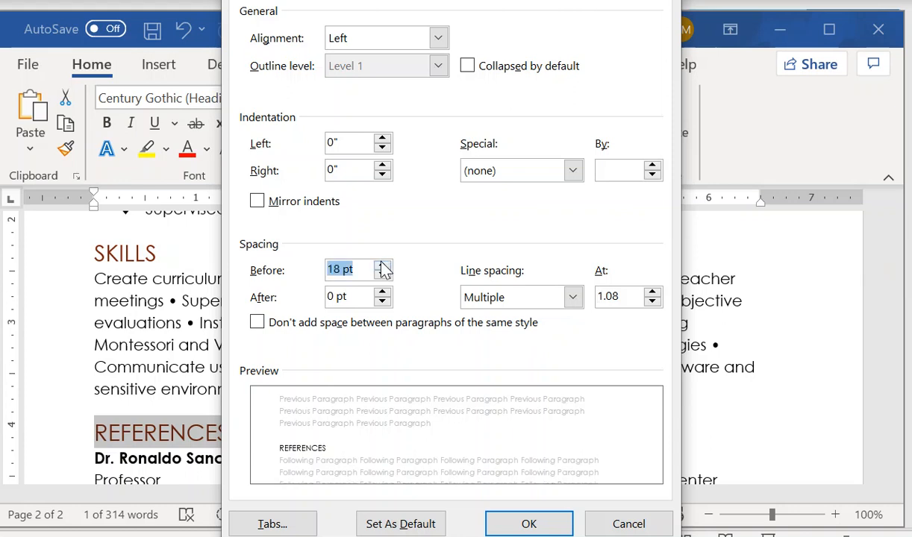
{"action": "left_click", "coordinate": [493, 517]}
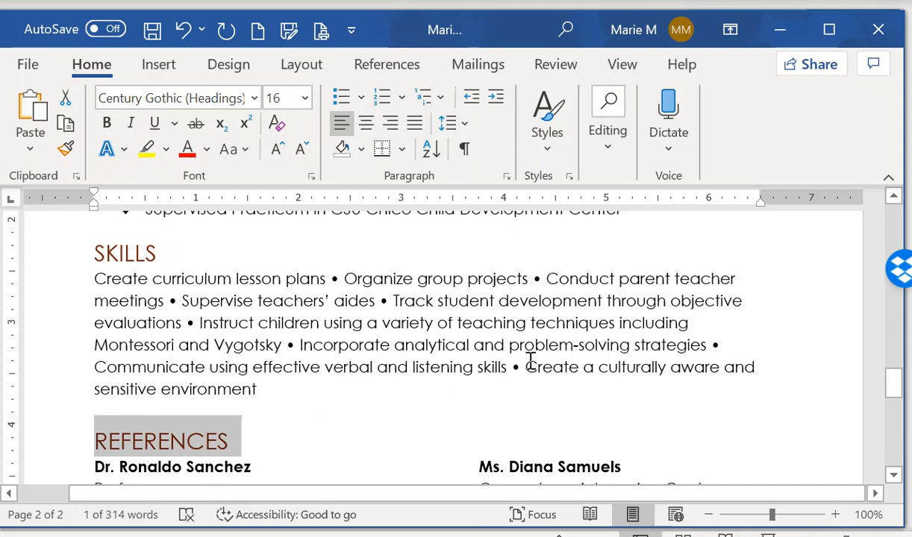
Update the Heading 1 style to match the REFERENCES heading
{"action": "left_click", "coordinate": [549, 142]}
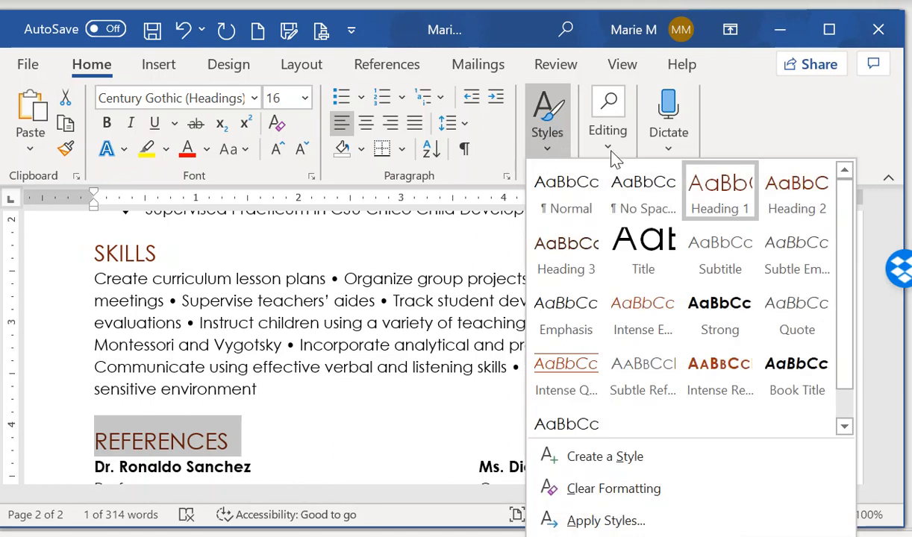
{"action": "right_click", "coordinate": [715, 189]}
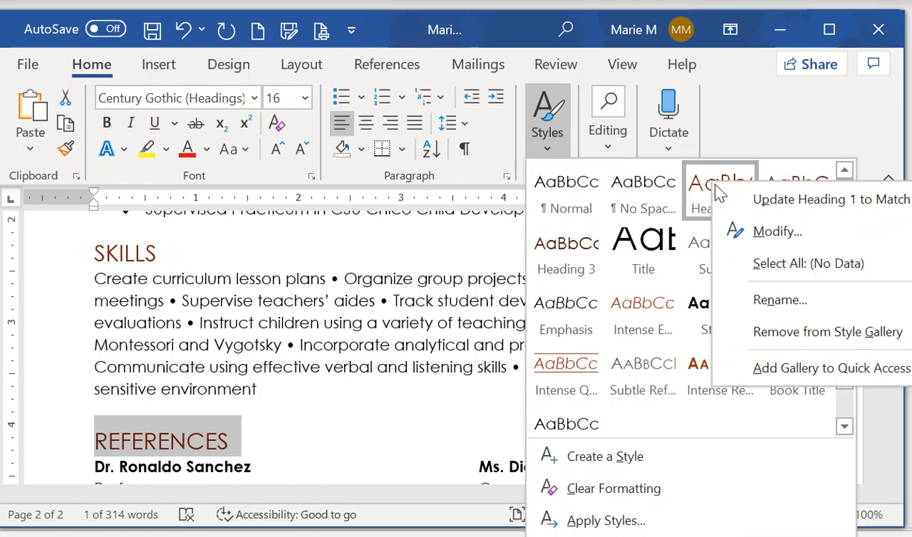
{"action": "left_click", "coordinate": [812, 202]}
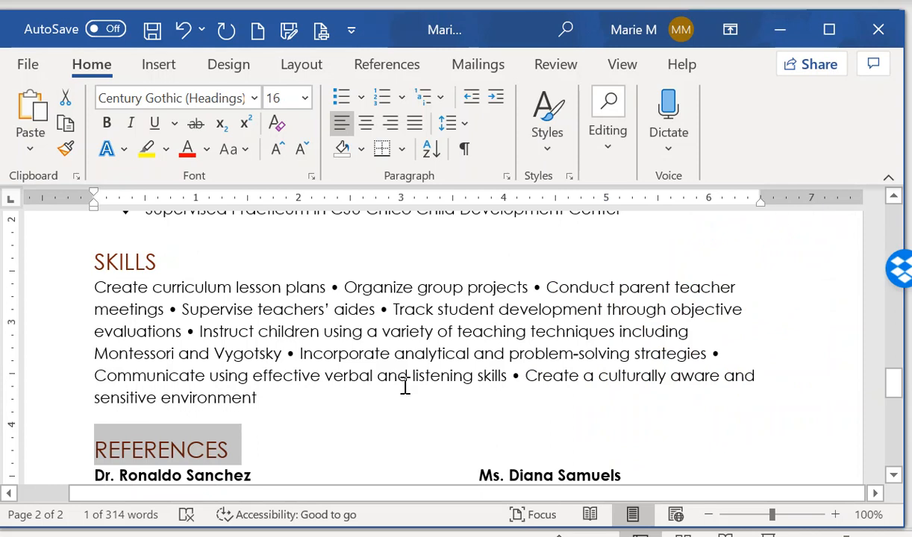
{"action": "scroll", "coordinate": [348, 391], "scroll_direction": "up", "scroll_amount": 2}
{"action": "scroll", "coordinate": [348, 392], "scroll_direction": "up", "scroll_amount": 3}
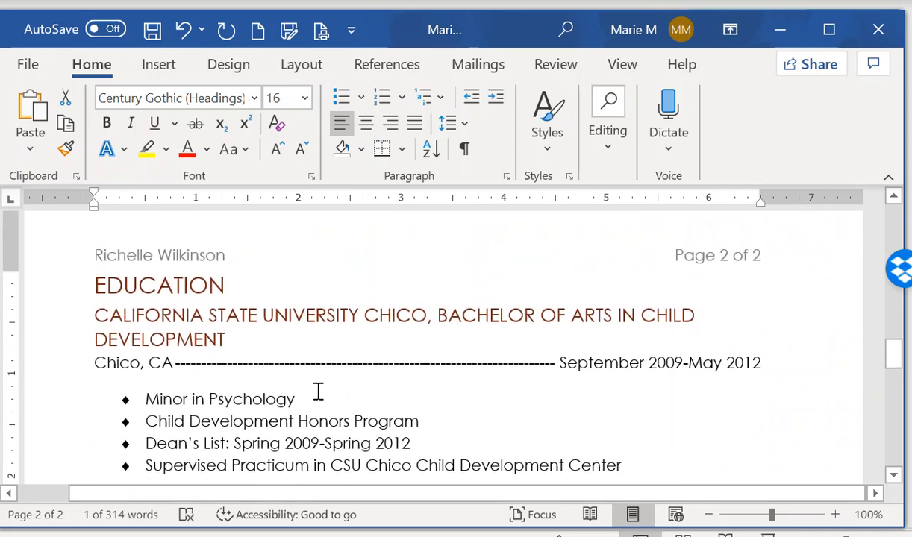
Select the whole university degree heading and set it to 11 pt
{"action": "left_click", "coordinate": [43, 328]}
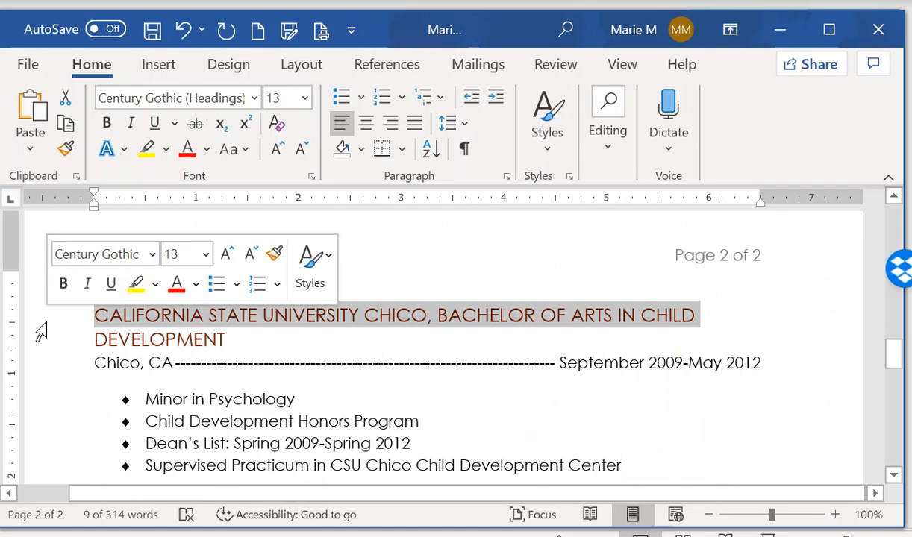
{"action": "left_click_drag", "start_coordinate": [35, 328], "coordinate": [39, 358]}
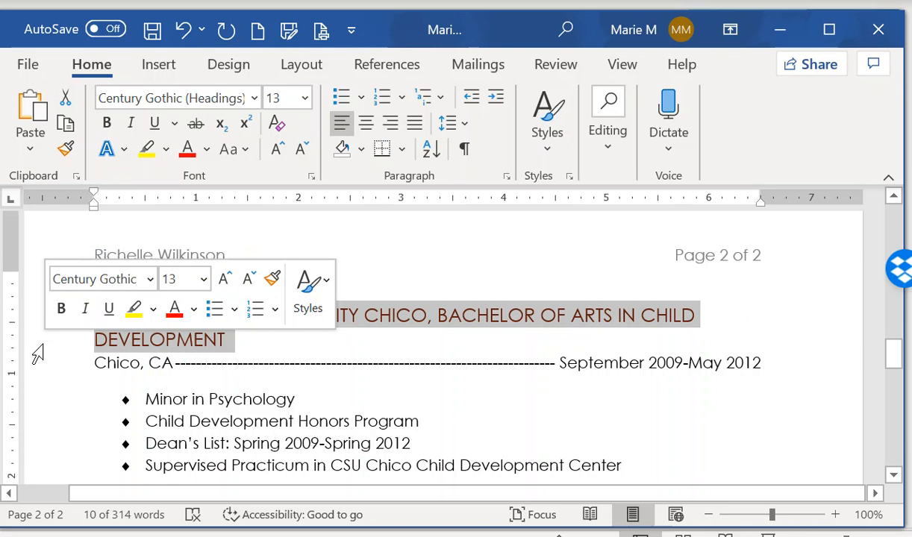
{"action": "left_click", "coordinate": [306, 99]}
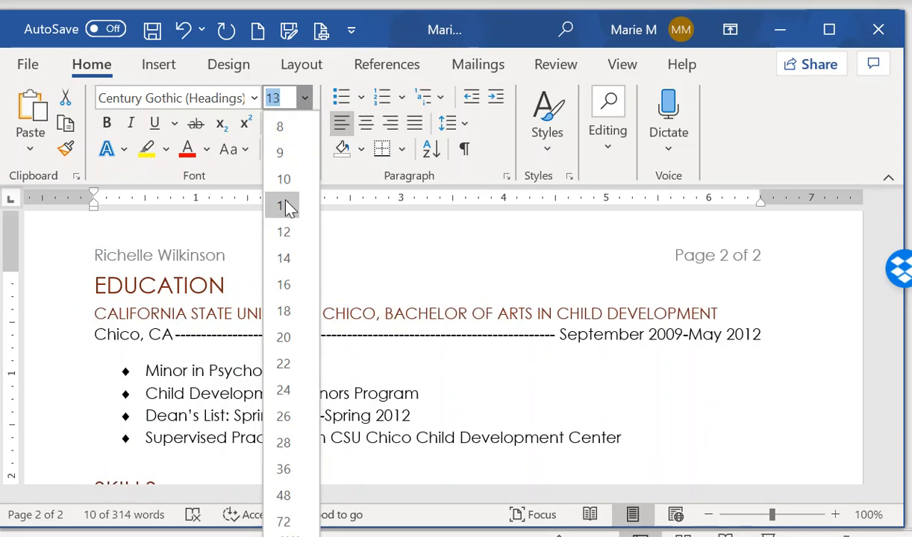
{"action": "left_click", "coordinate": [288, 206]}
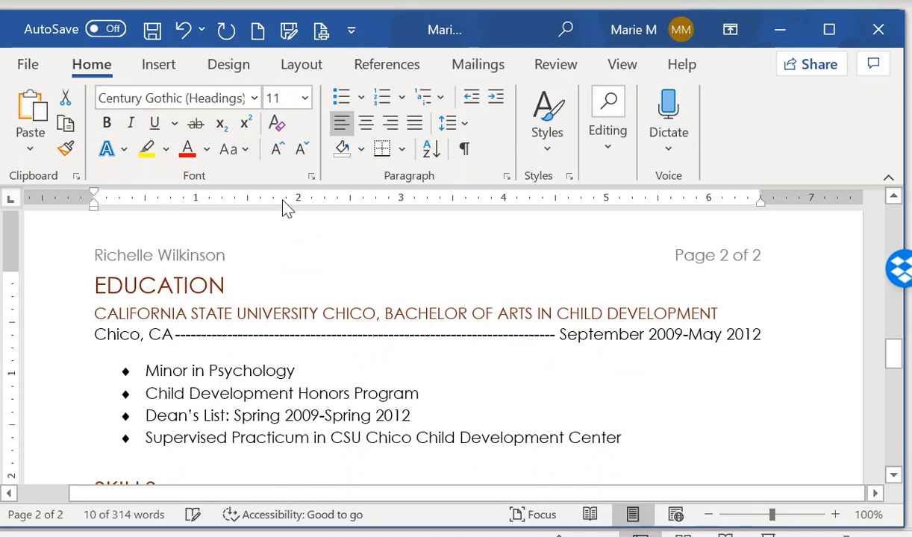
Update Heading 2 to match the degree heading and save the resume
{"action": "left_click", "coordinate": [560, 146]}
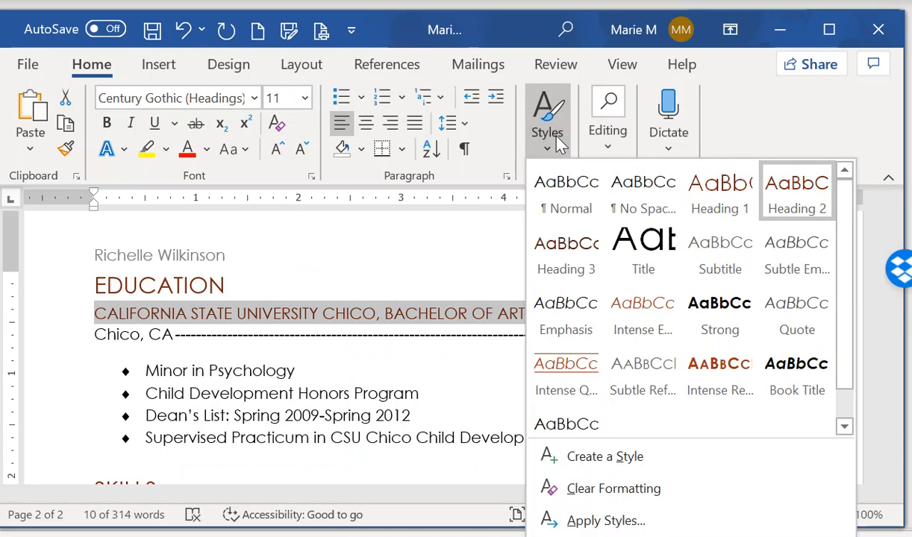
{"action": "right_click", "coordinate": [795, 200]}
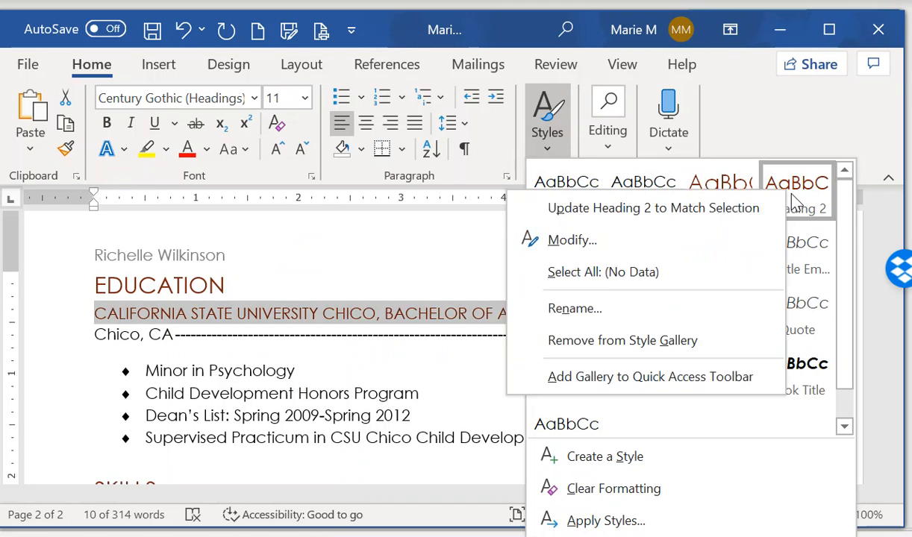
{"action": "left_click", "coordinate": [746, 213]}
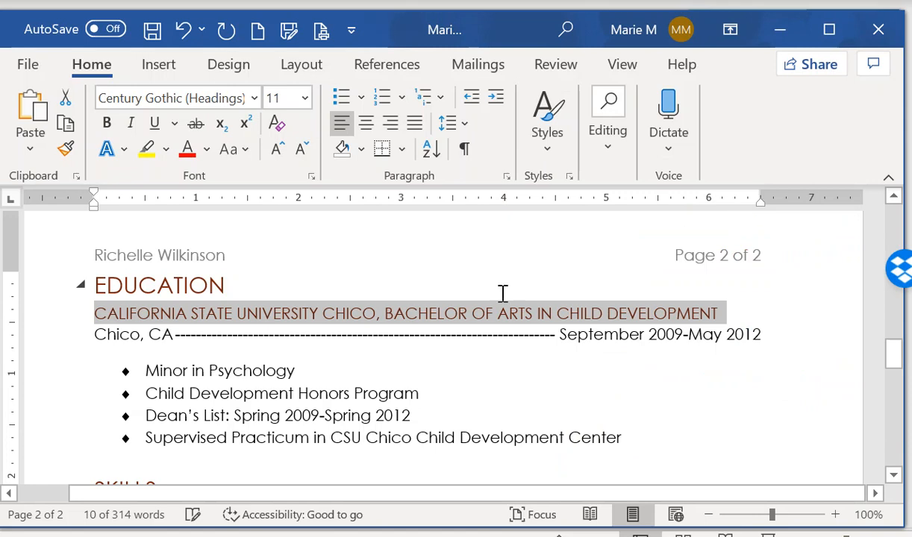
{"action": "left_click", "coordinate": [152, 30]}
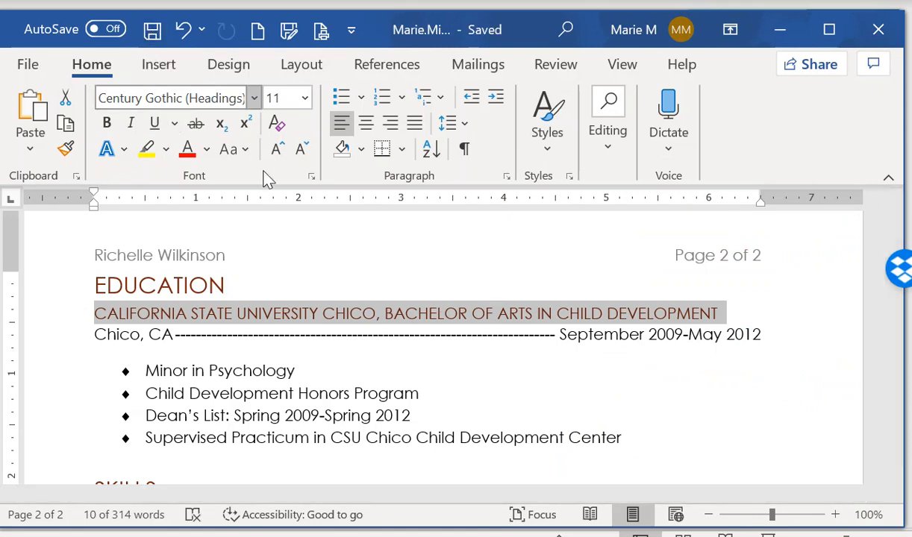
{"action": "scroll", "coordinate": [401, 389], "scroll_direction": "up", "scroll_amount": 6}
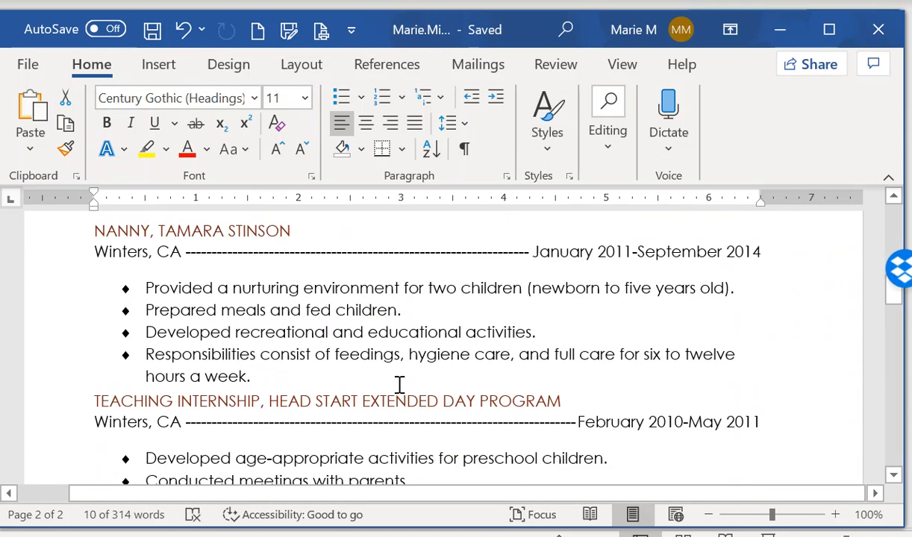
{"action": "scroll", "coordinate": [396, 383], "scroll_direction": "up", "scroll_amount": 5}
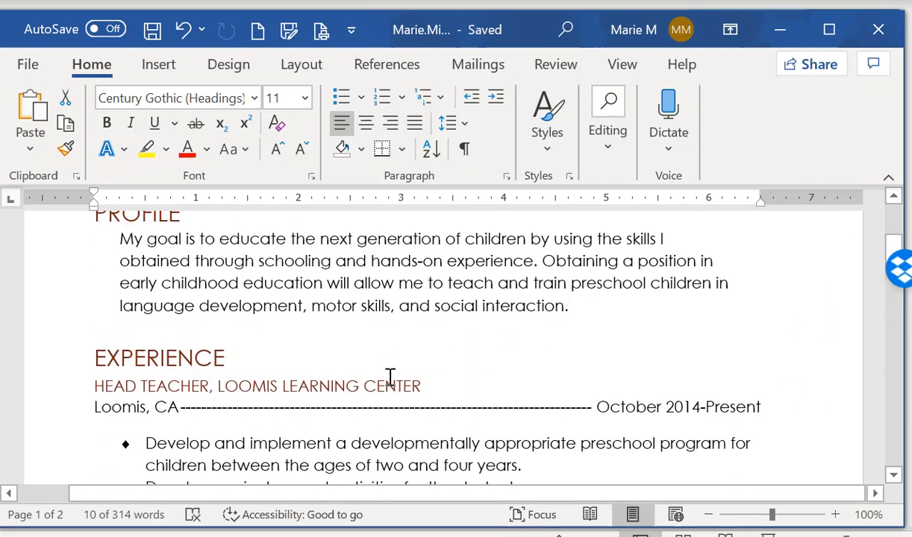
{"action": "scroll", "coordinate": [384, 375], "scroll_direction": "up", "scroll_amount": 2}
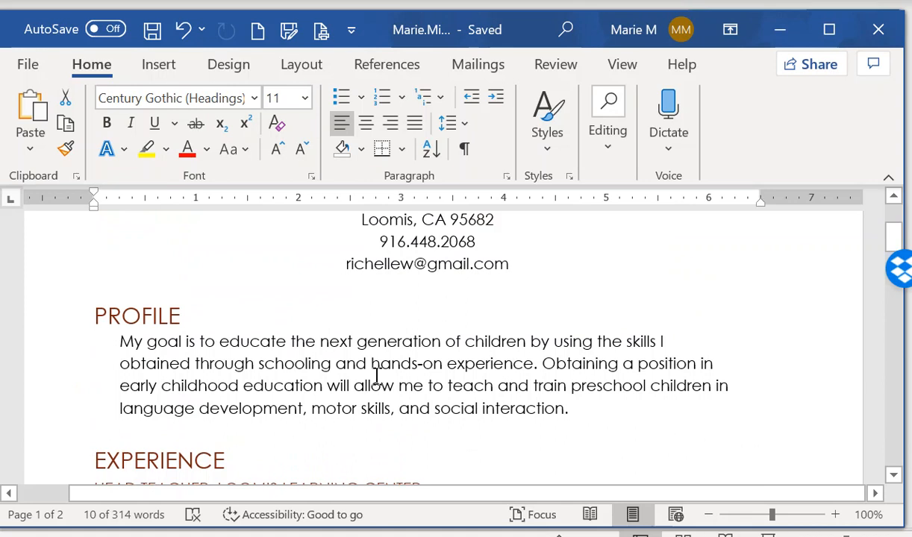
Set up Find and Replace to find a hyphen (-) and replace it with an en dash (^=)
{"action": "left_click", "coordinate": [609, 146]}
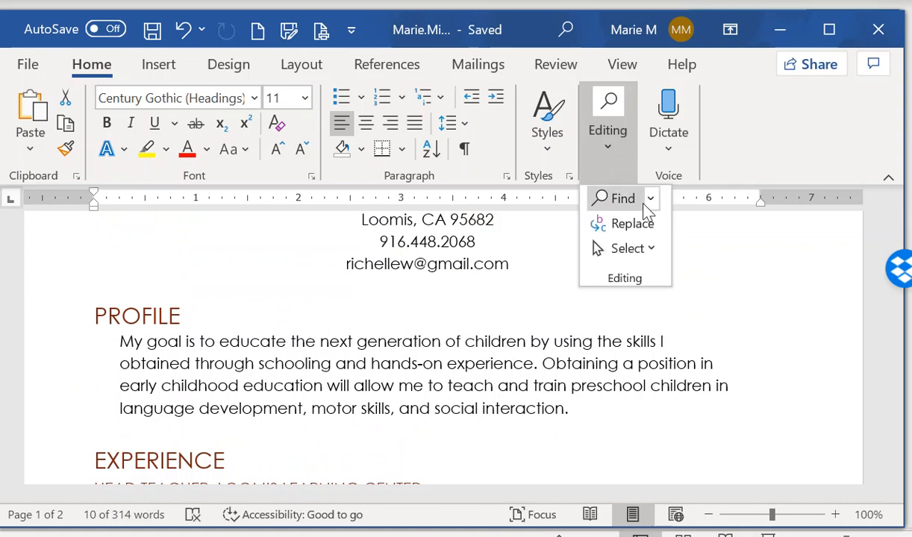
{"action": "left_click", "coordinate": [633, 224]}
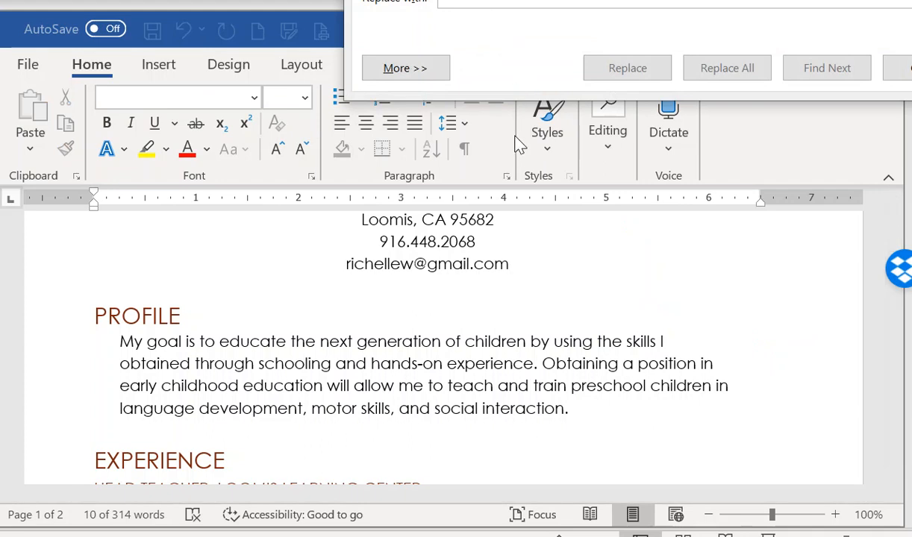
{"action": "left_click_drag", "start_coordinate": [690, 0], "coordinate": [459, 179]}
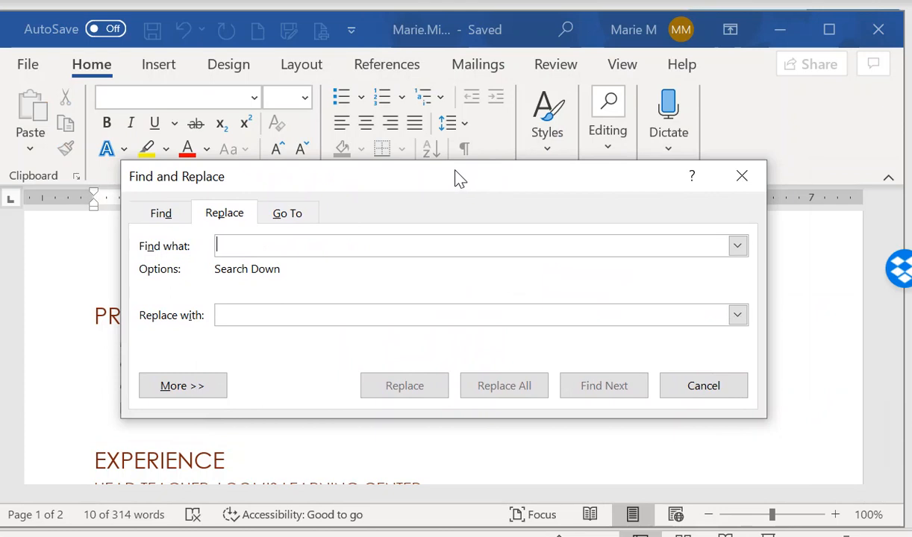
{"action": "type", "text": "-"}
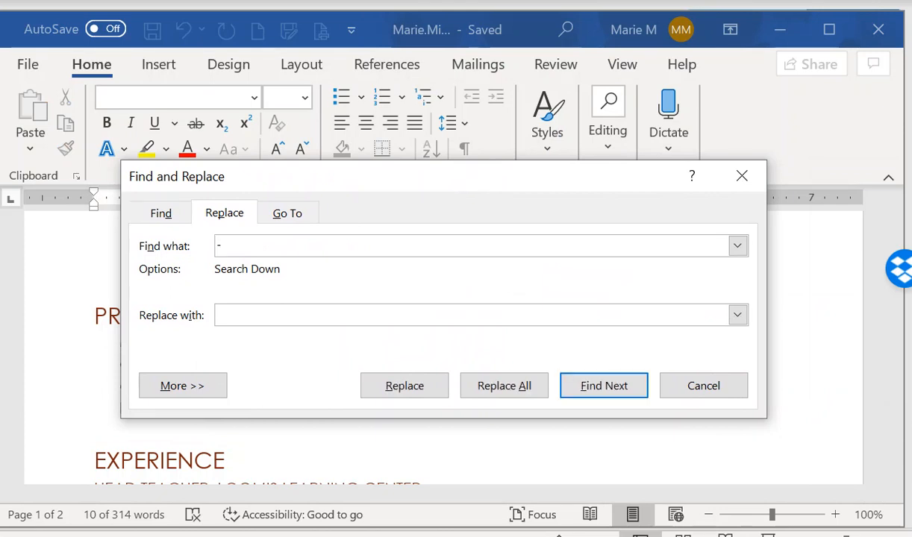
{"action": "left_click", "coordinate": [246, 316]}
{"action": "left_click", "coordinate": [196, 395]}
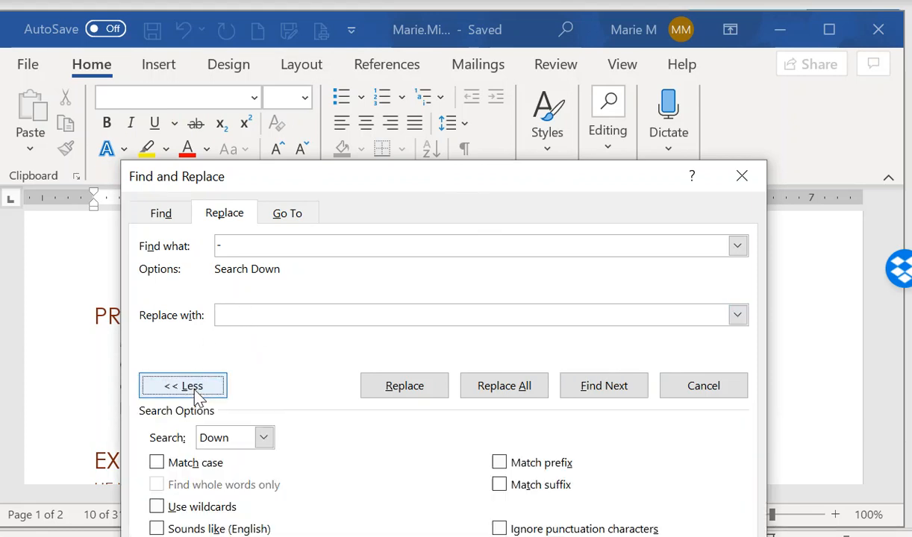
{"action": "left_click_drag", "start_coordinate": [409, 187], "coordinate": [415, 41]}
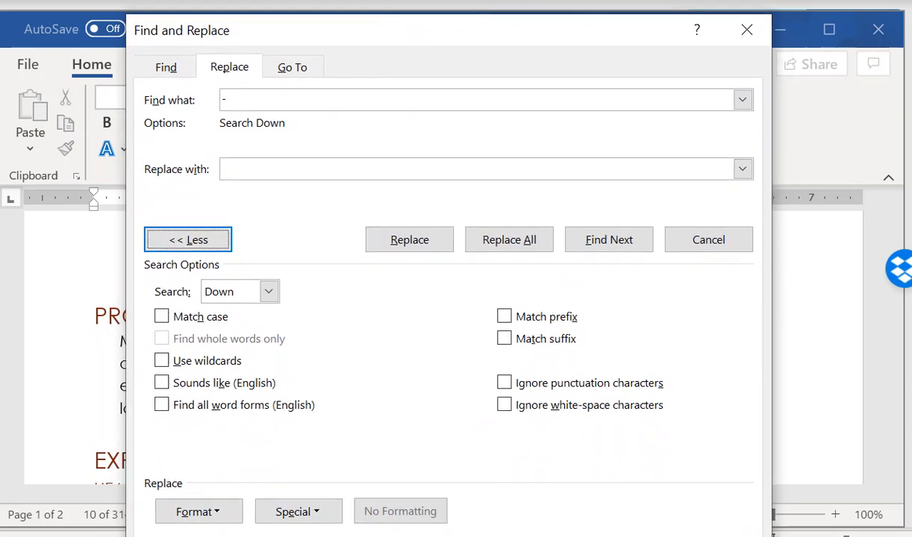
{"action": "left_click", "coordinate": [303, 515]}
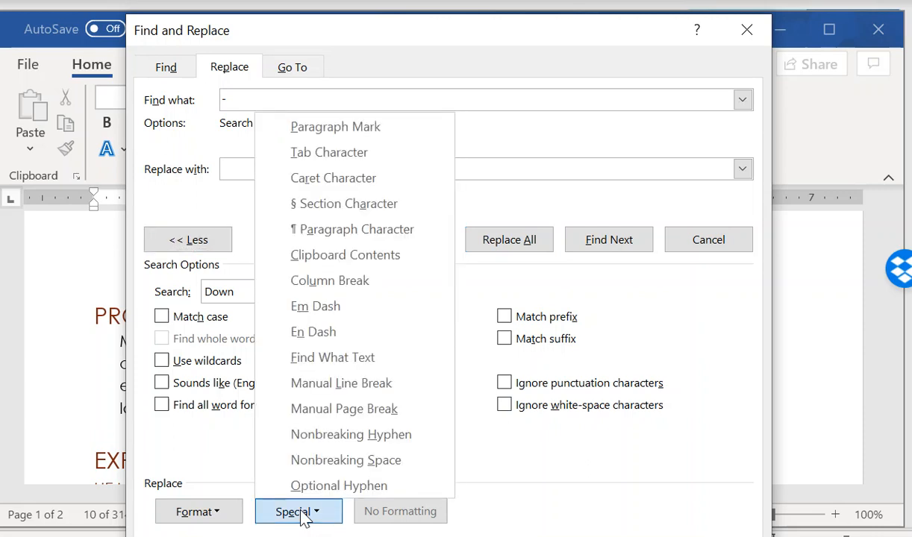
{"action": "left_click", "coordinate": [373, 341]}
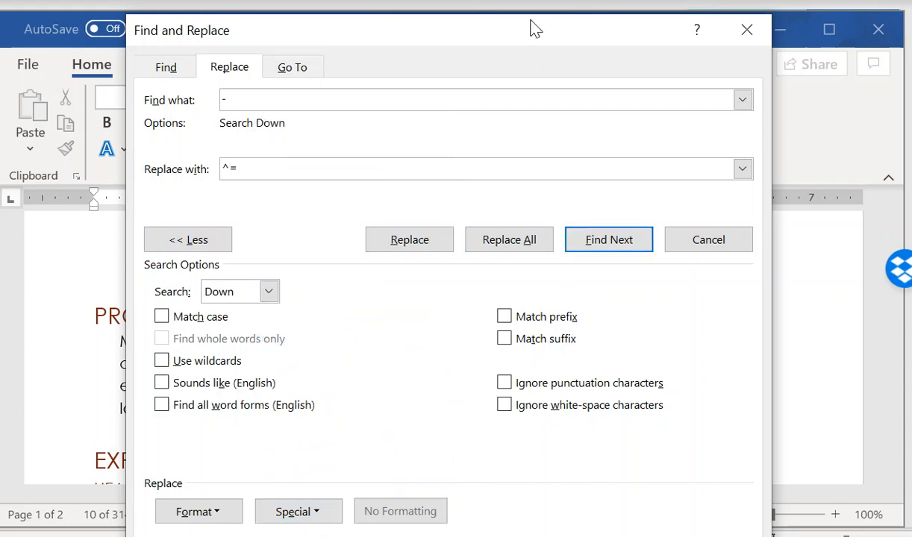
{"action": "left_click_drag", "start_coordinate": [521, 43], "coordinate": [212, 56]}
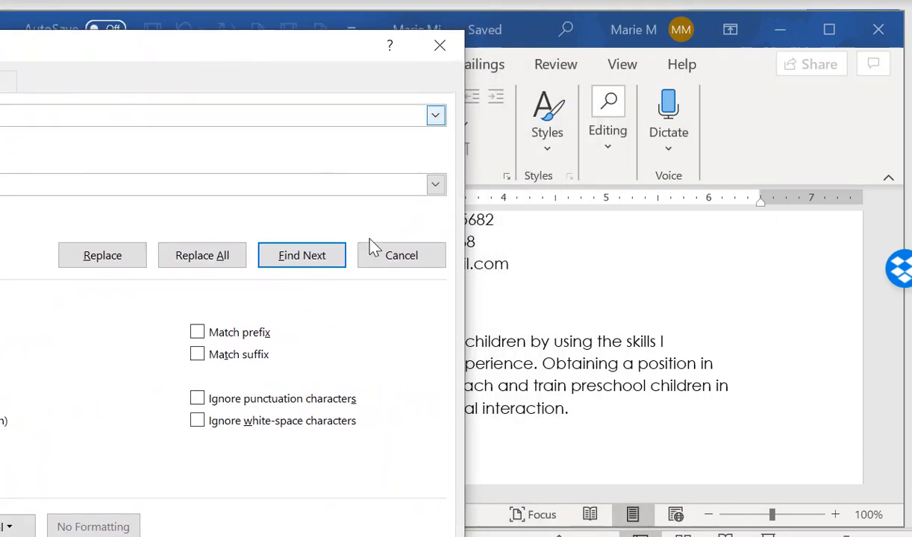
Find the first date-range hyphens and replace them with en dashes
{"action": "left_click", "coordinate": [294, 263]}
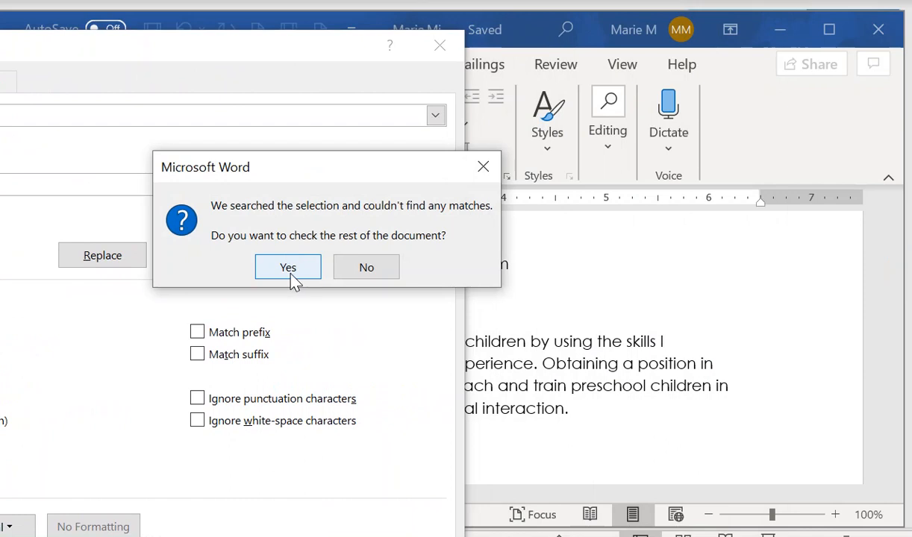
{"action": "left_click", "coordinate": [290, 269]}
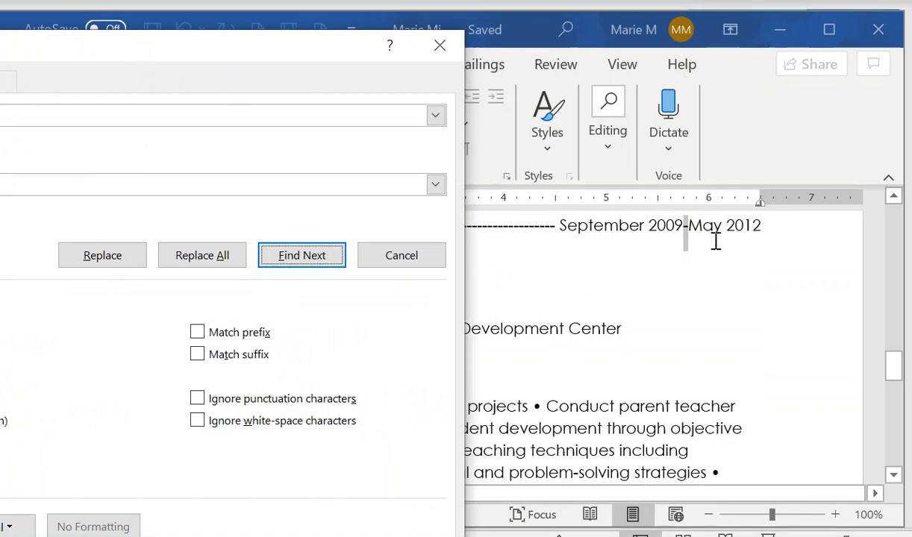
{"action": "left_click", "coordinate": [101, 254]}
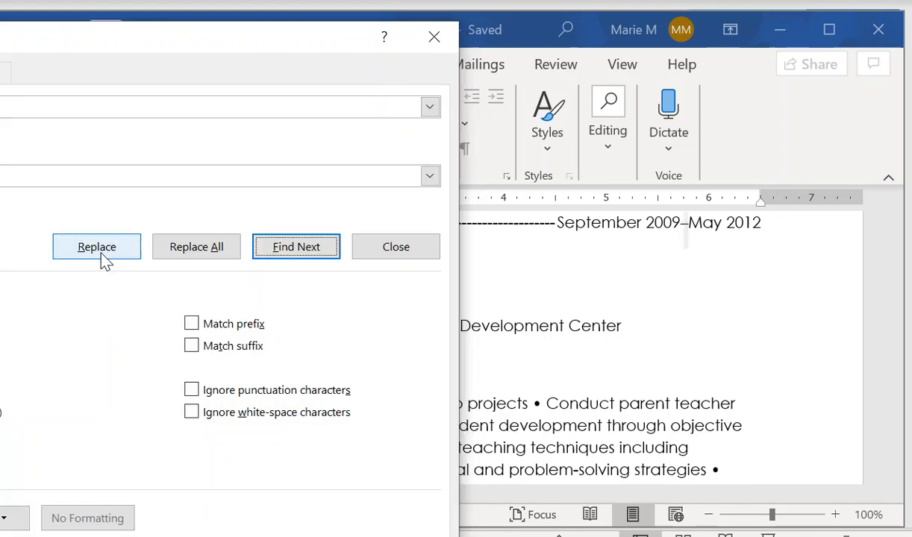
{"action": "left_click_drag", "start_coordinate": [179, 48], "coordinate": [558, 239]}
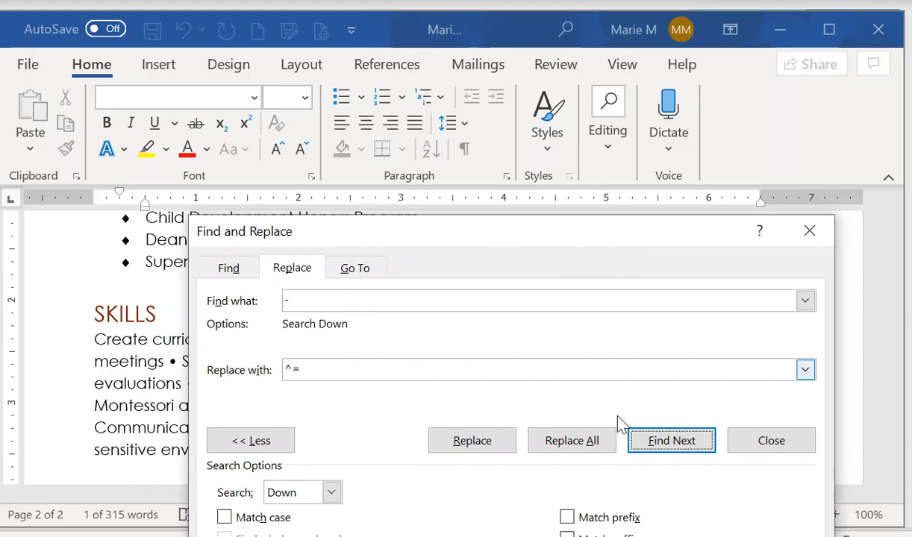
{"action": "left_click", "coordinate": [467, 440]}
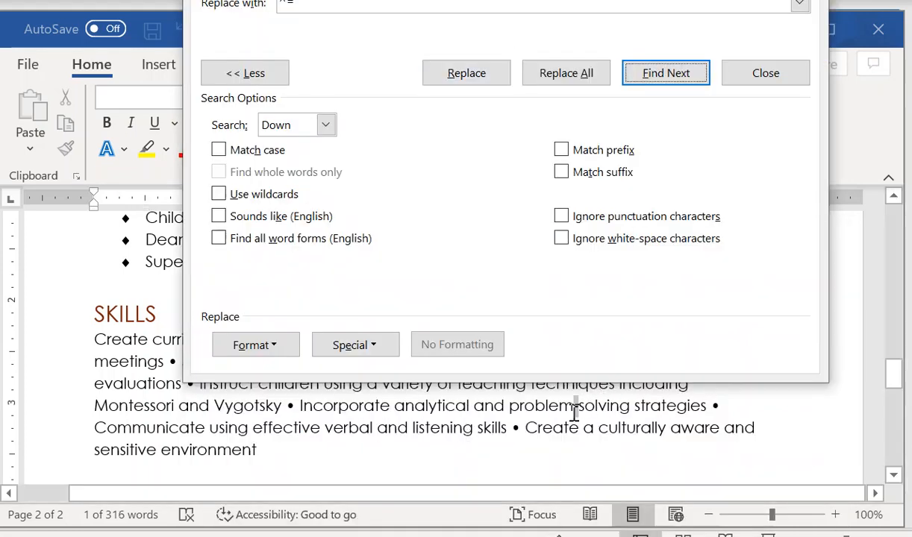
Skip 'hands-on' and replace the hyphens in October 2014–Present, January 2011–September 2014 and February 2010–May 2011
{"action": "left_click", "coordinate": [674, 80]}
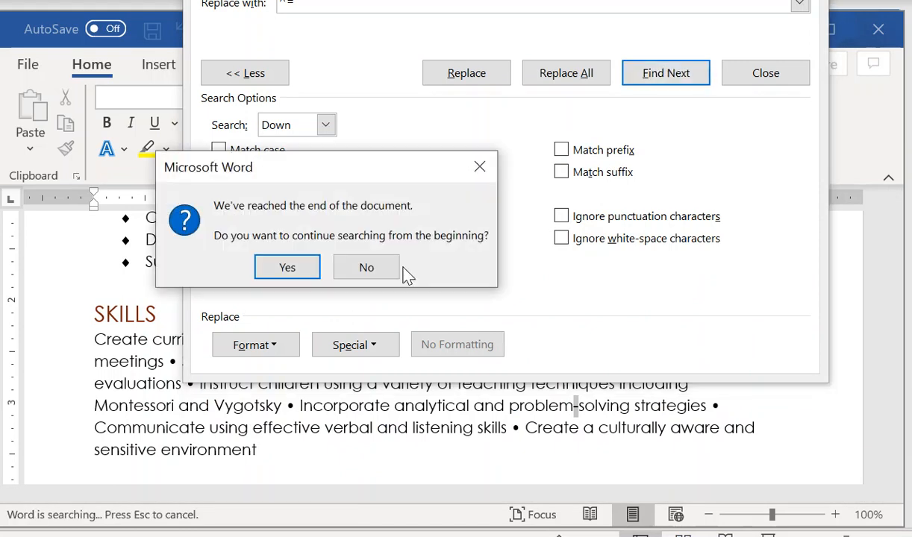
{"action": "left_click", "coordinate": [282, 270]}
{"action": "left_click_drag", "start_coordinate": [564, 49], "coordinate": [111, 60]}
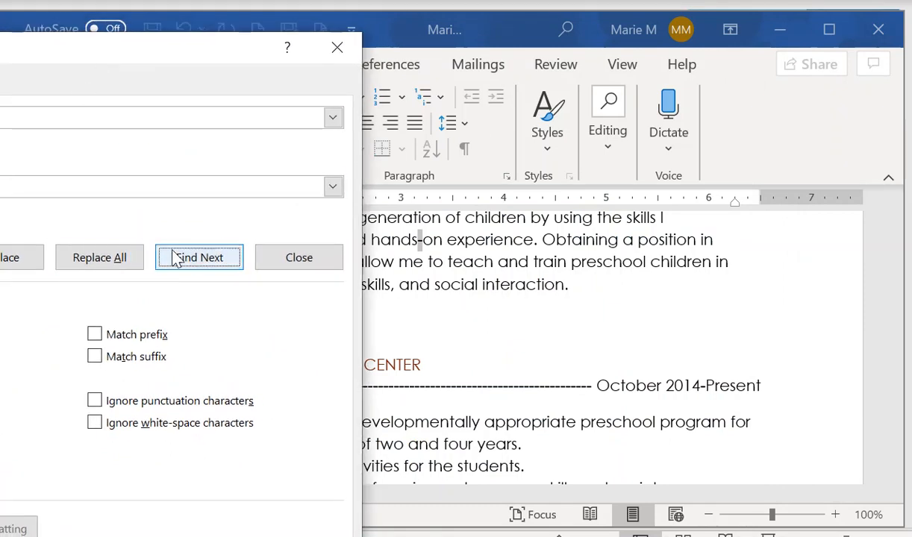
{"action": "left_click", "coordinate": [194, 261]}
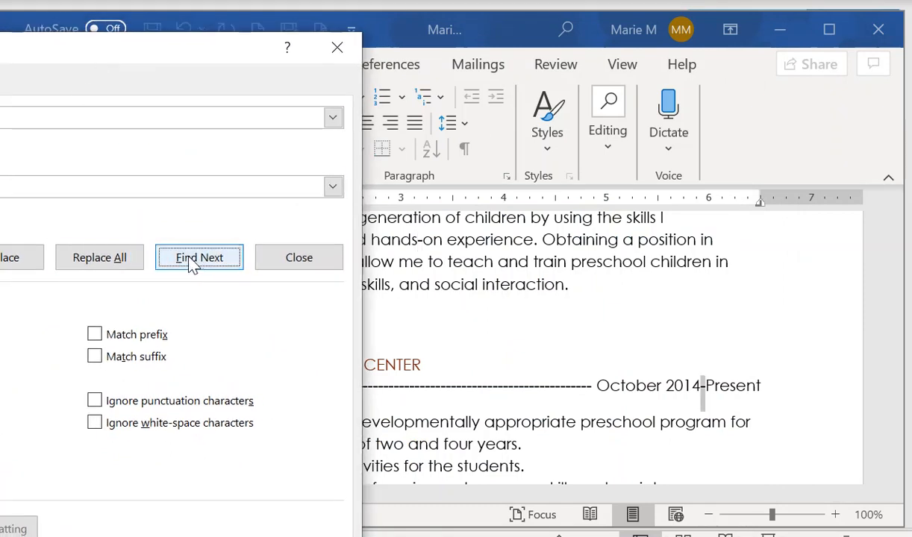
{"action": "left_click_drag", "start_coordinate": [142, 56], "coordinate": [171, 54]}
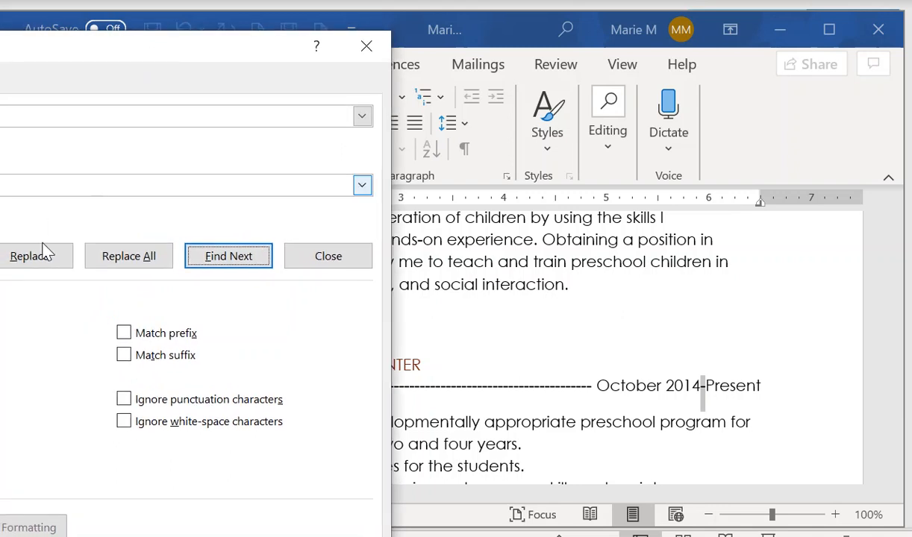
{"action": "left_click", "coordinate": [48, 258]}
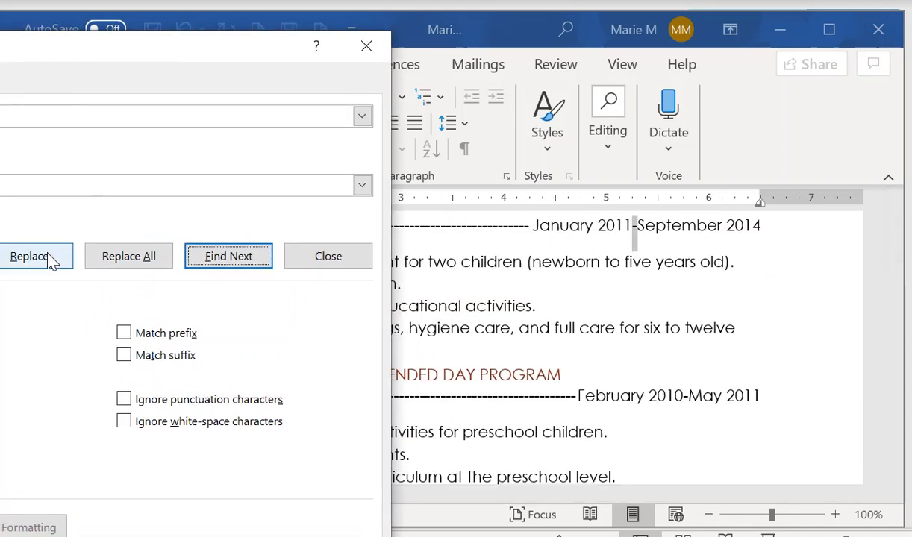
{"action": "left_click", "coordinate": [48, 257]}
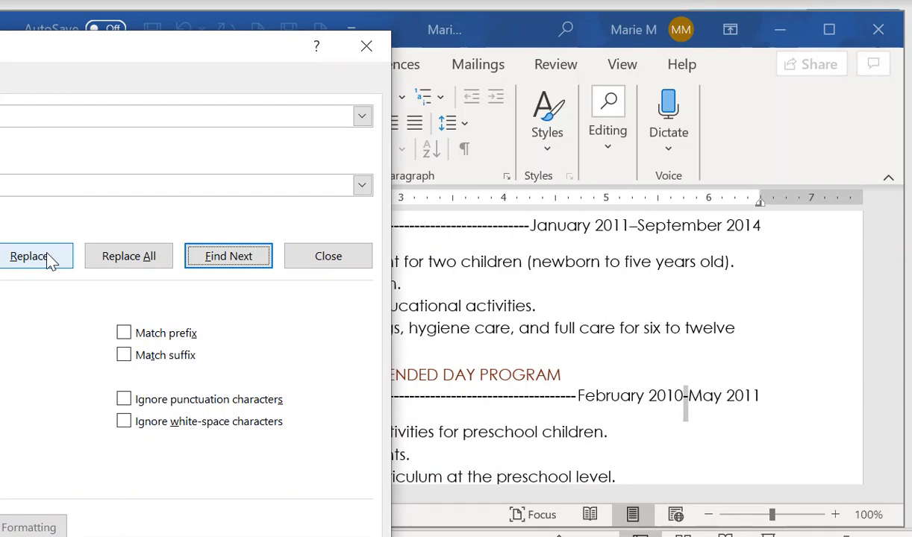
{"action": "left_click", "coordinate": [48, 257]}
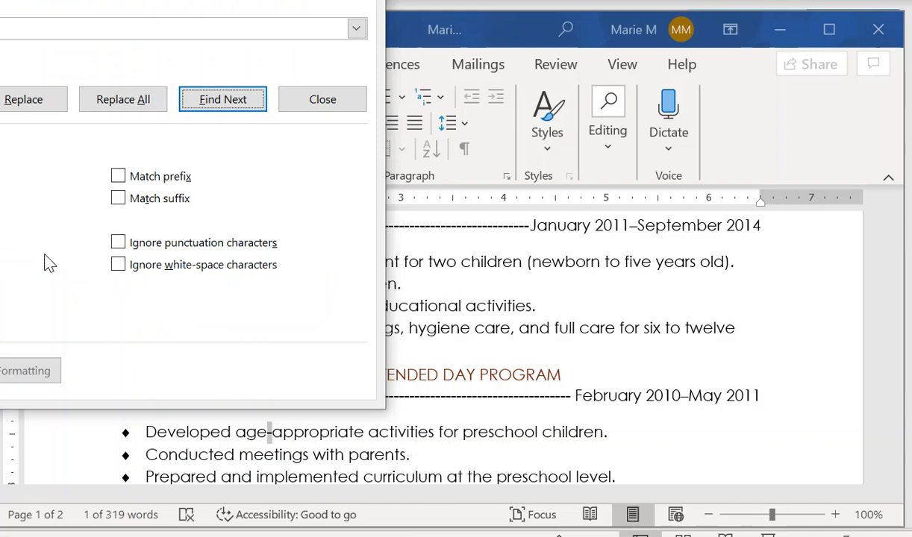
Skip 'age-appropriate' and the remaining hyphens, then finish the search and close Find and Replace
{"action": "left_click", "coordinate": [202, 108]}
{"action": "left_click", "coordinate": [234, 110]}
{"action": "left_click", "coordinate": [237, 111]}
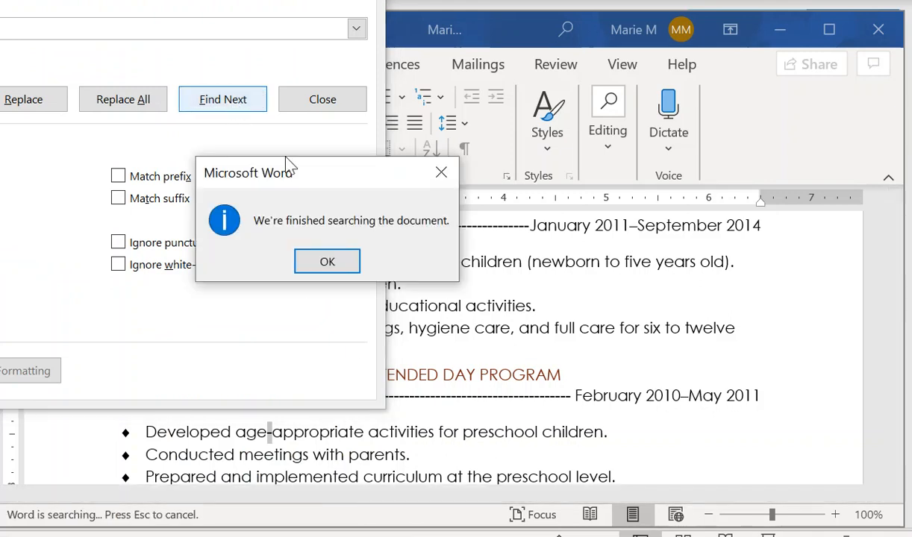
{"action": "left_click", "coordinate": [327, 263]}
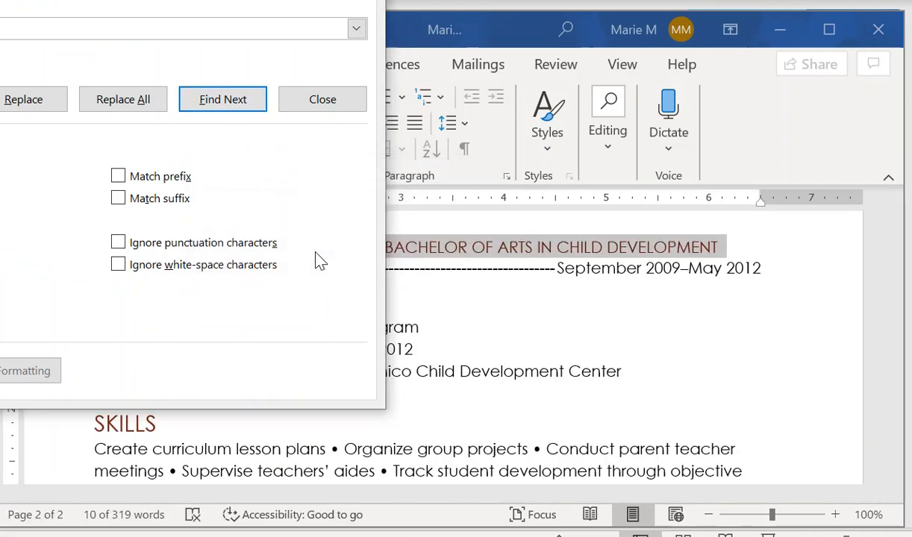
{"action": "left_click", "coordinate": [344, 103]}
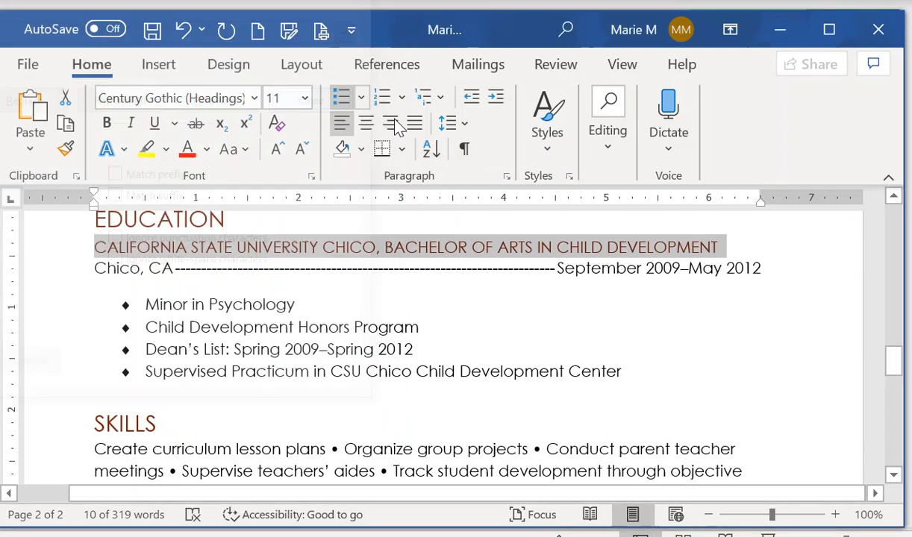
{"action": "left_click", "coordinate": [155, 31]}
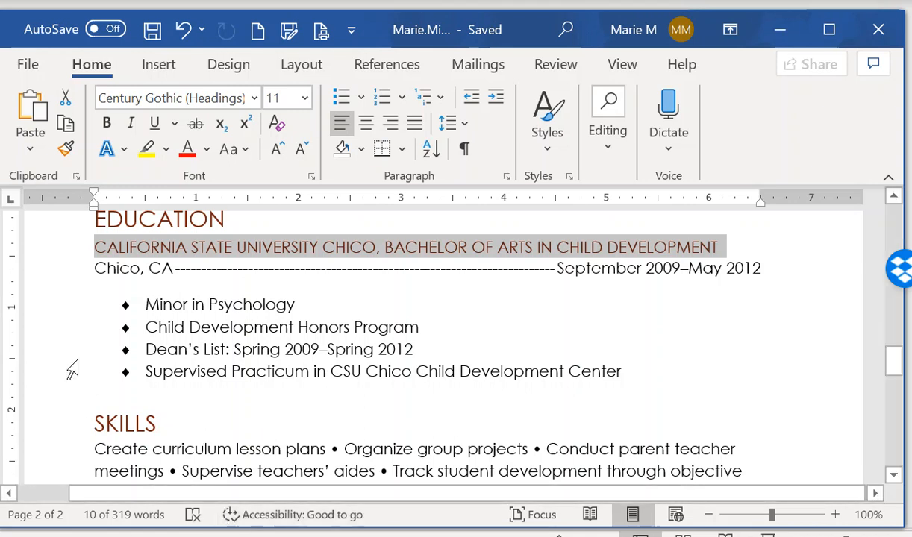
{"action": "left_click", "coordinate": [744, 368]}
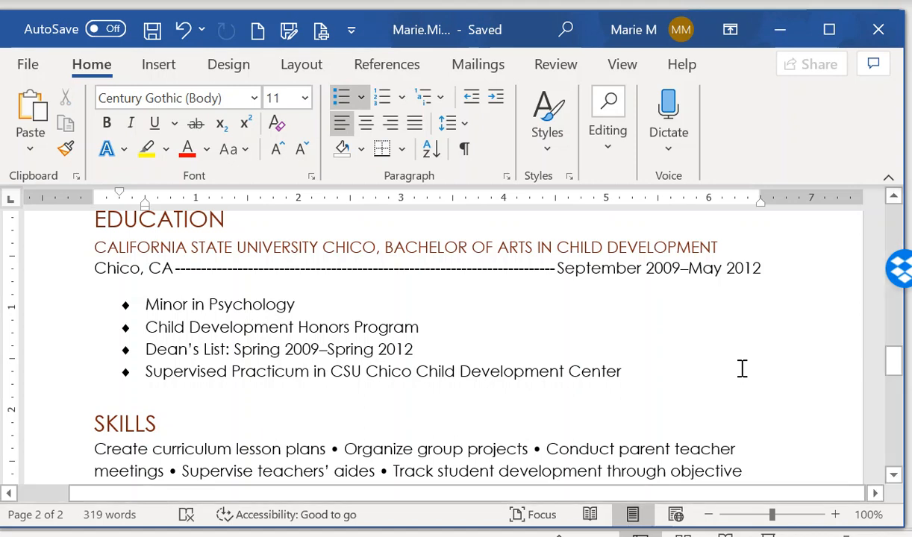
{"action": "scroll", "coordinate": [457, 409], "scroll_direction": "up", "scroll_amount": 5}
{"action": "scroll", "coordinate": [458, 410], "scroll_direction": "up", "scroll_amount": 15}
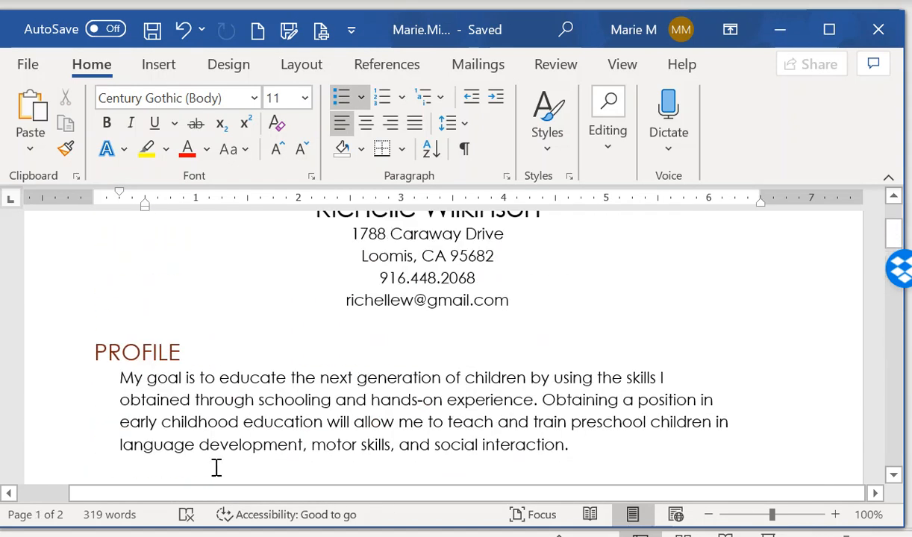
Give the Profile paragraph a Shadow border in Dark Red, Accent 1
{"action": "left_click_drag", "start_coordinate": [49, 387], "coordinate": [51, 453]}
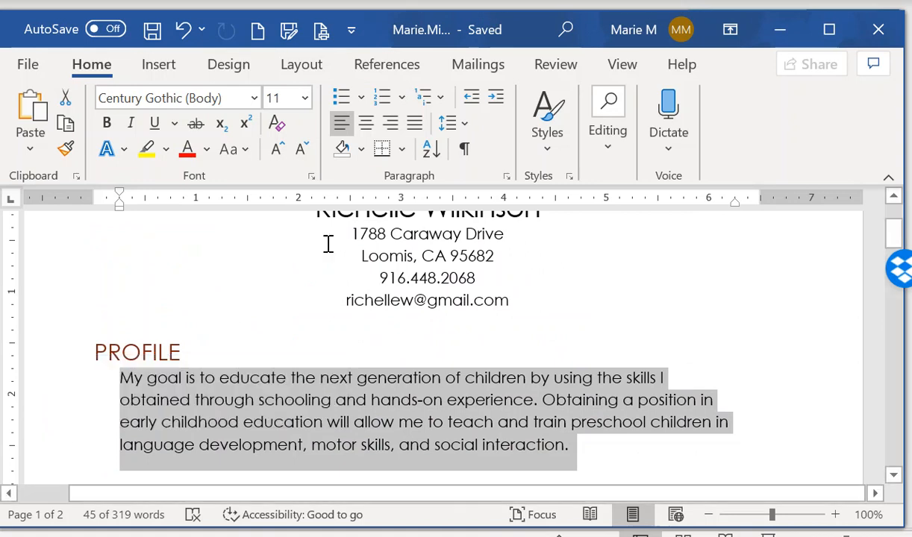
{"action": "left_click", "coordinate": [403, 151]}
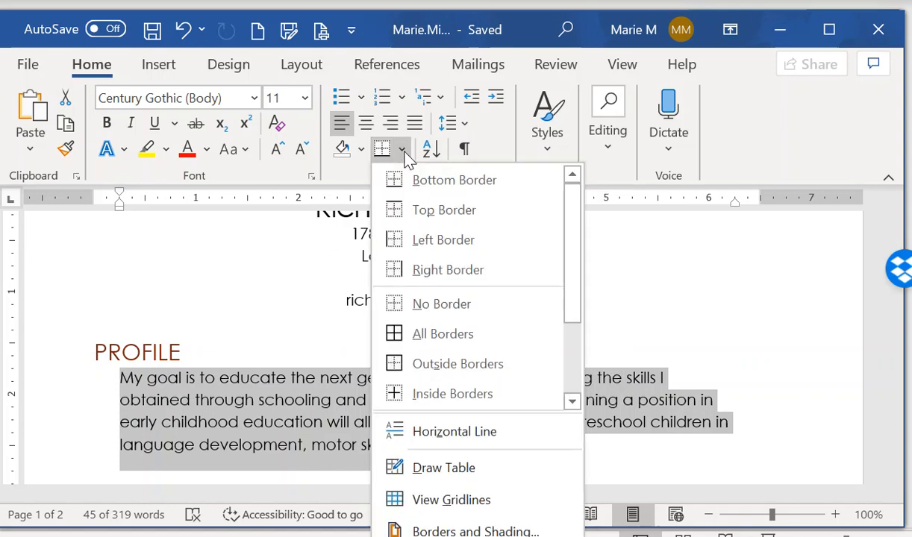
{"action": "left_click", "coordinate": [448, 530]}
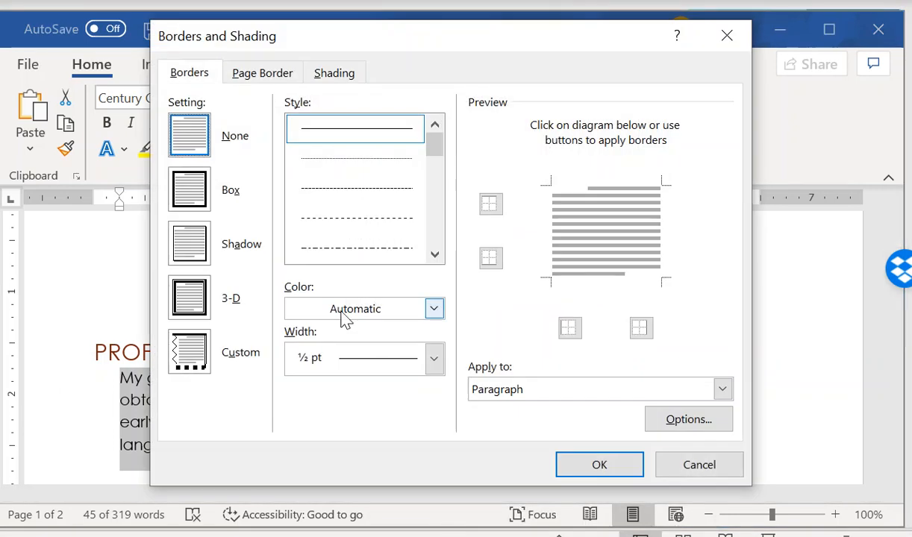
{"action": "left_click", "coordinate": [192, 250]}
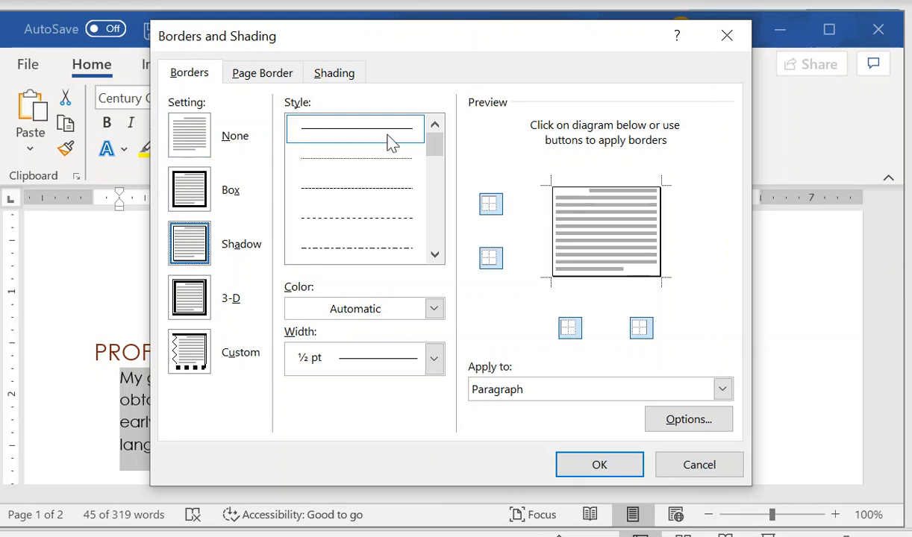
{"action": "left_click", "coordinate": [435, 309]}
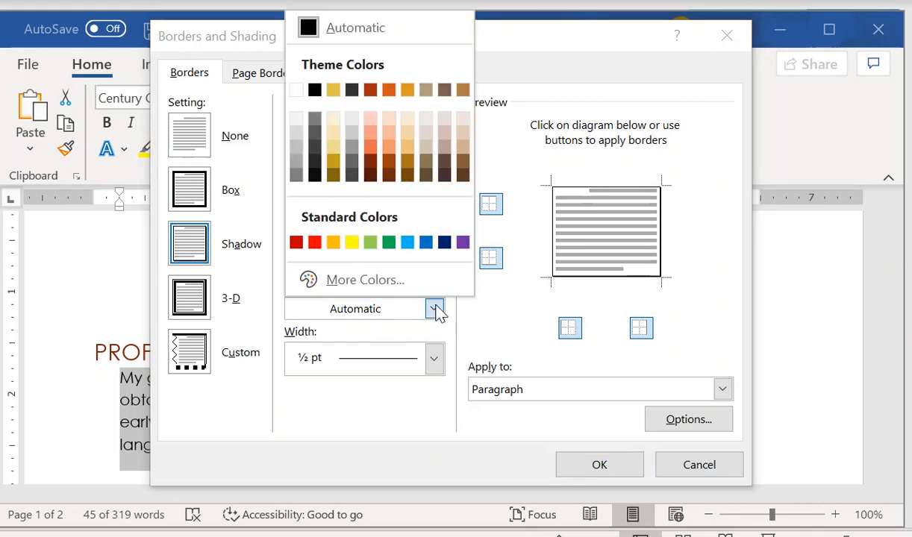
{"action": "left_click", "coordinate": [370, 91]}
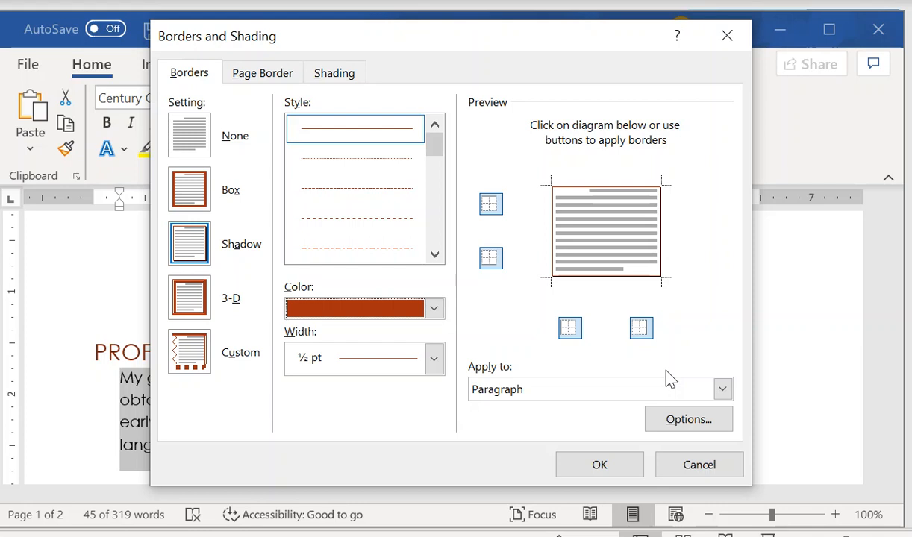
Set the border's top and bottom spacing from text to 2 pt
{"action": "left_click", "coordinate": [687, 421]}
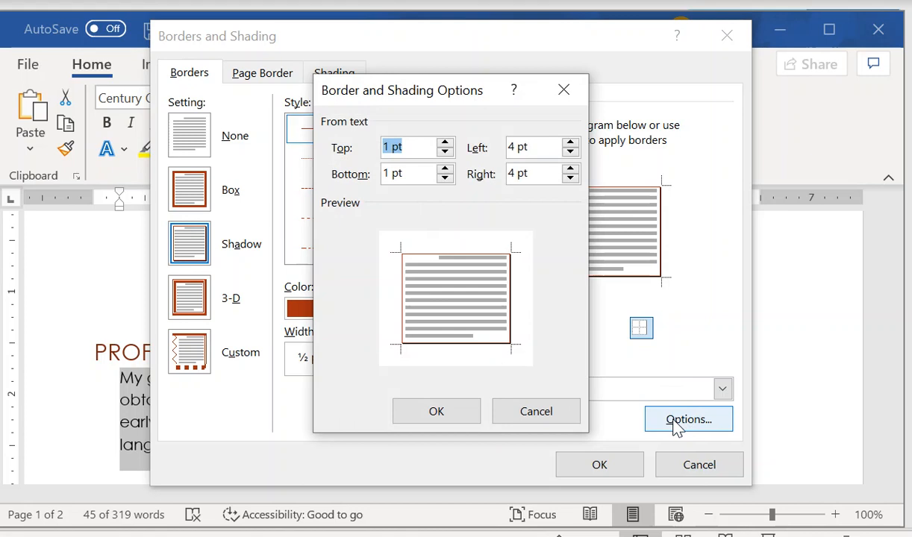
{"action": "left_click", "coordinate": [445, 144]}
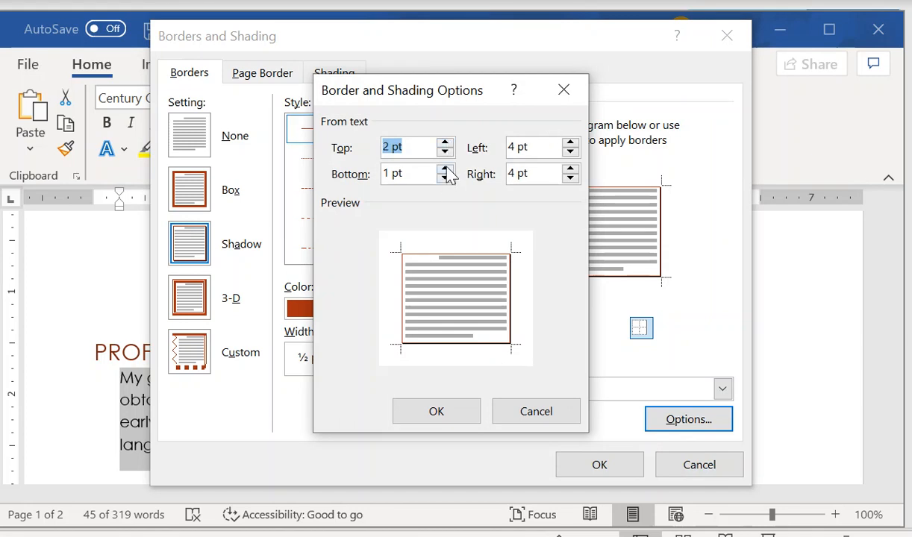
{"action": "left_click", "coordinate": [446, 168]}
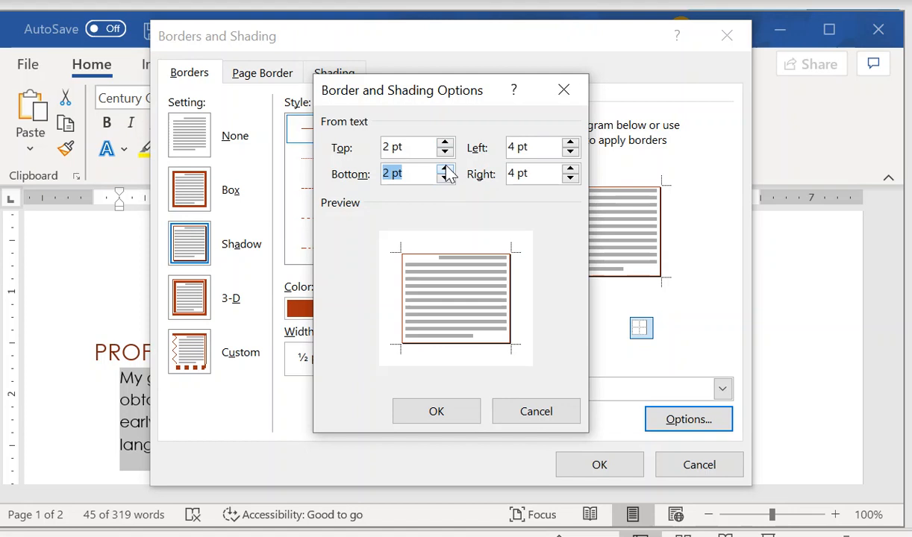
{"action": "left_click", "coordinate": [426, 421]}
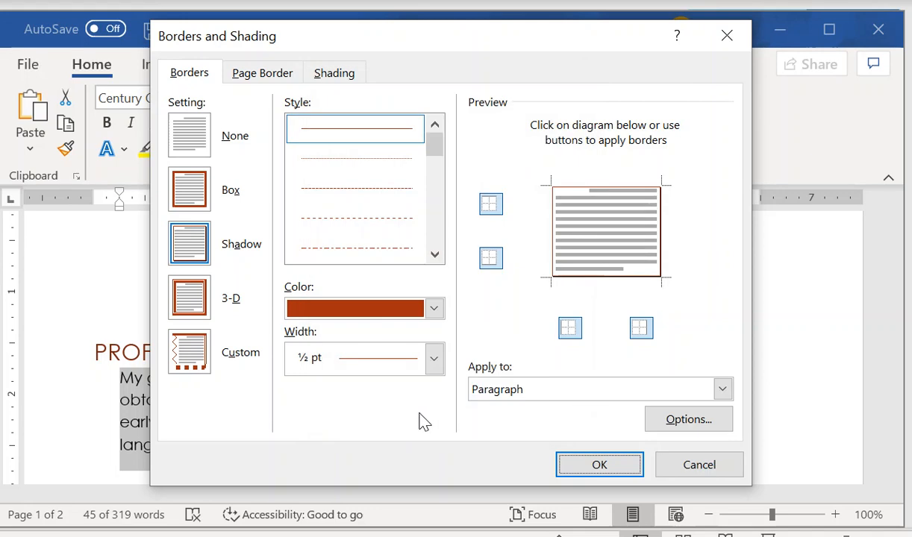
Shade the profile box with White, Background 1, Darker 5% and apply the border and shading
{"action": "left_click", "coordinate": [337, 78]}
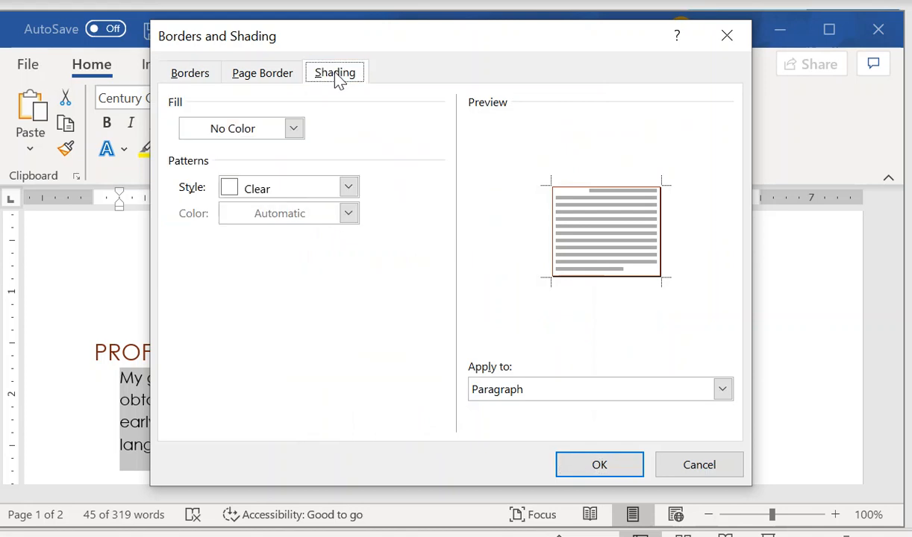
{"action": "left_click", "coordinate": [293, 131]}
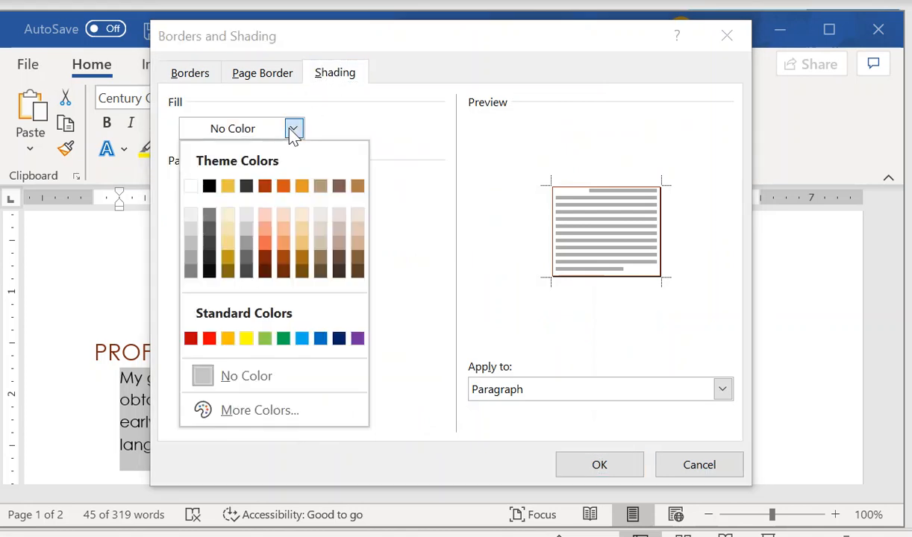
{"action": "left_click", "coordinate": [191, 216]}
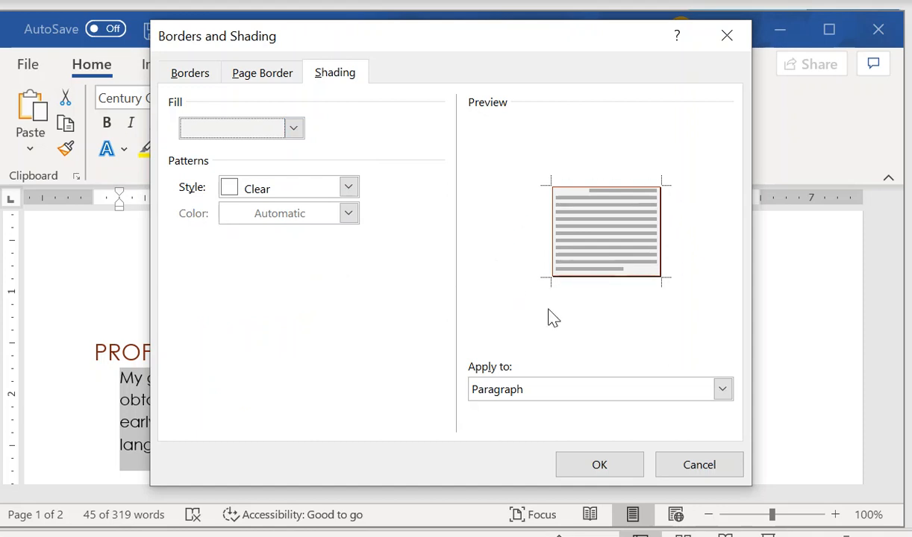
{"action": "left_click", "coordinate": [601, 467]}
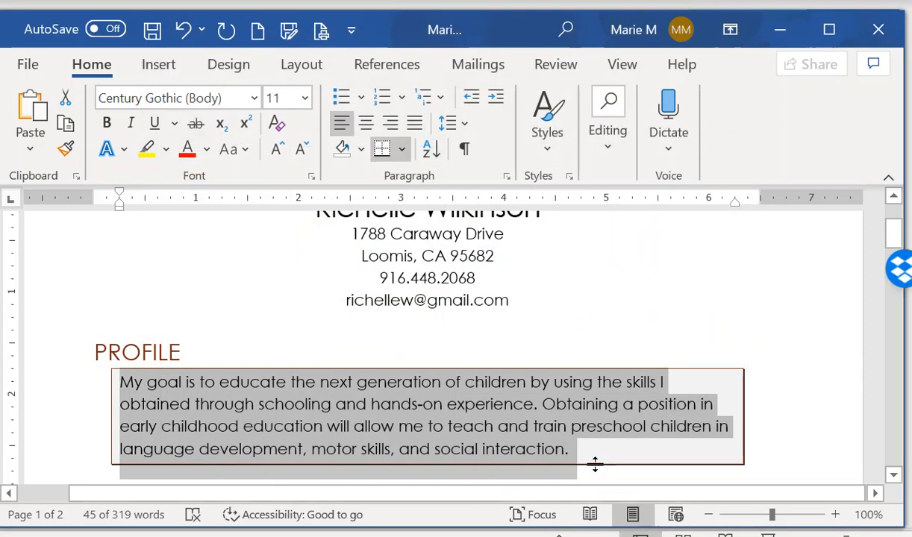
{"action": "left_click", "coordinate": [807, 392]}
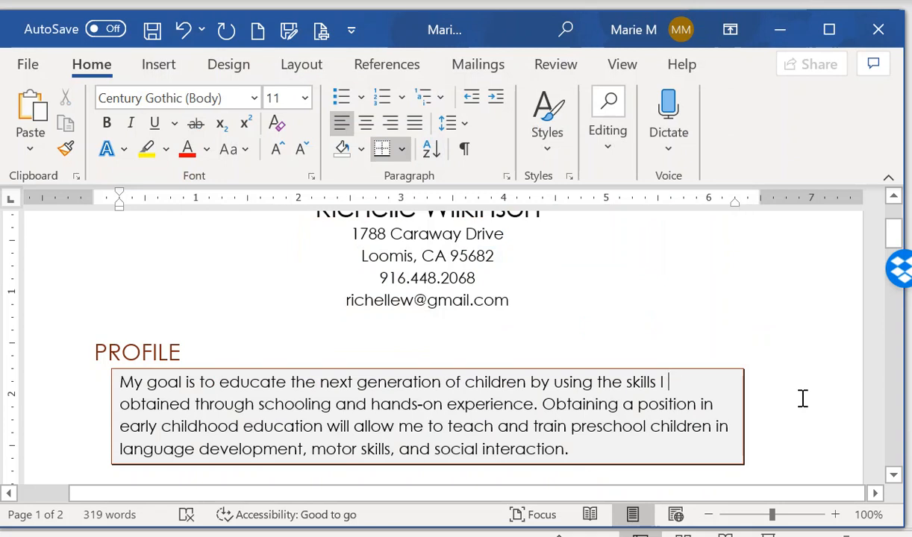
Add a bottom border under the page 2 header line with the name and 'Page 2 of 2'
{"action": "scroll", "coordinate": [802, 398], "scroll_direction": "down", "scroll_amount": 4}
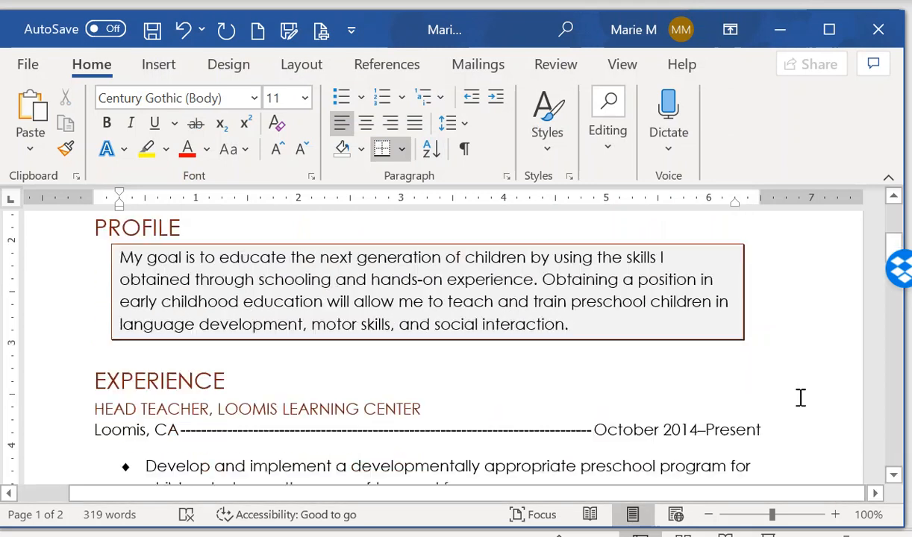
{"action": "scroll", "coordinate": [795, 394], "scroll_direction": "down", "scroll_amount": 15}
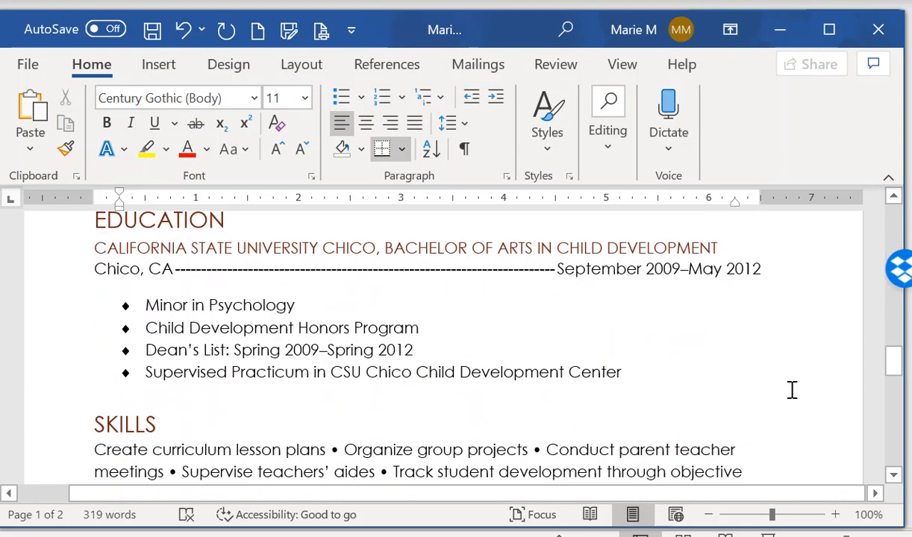
{"action": "scroll", "coordinate": [792, 389], "scroll_direction": "up", "scroll_amount": 5}
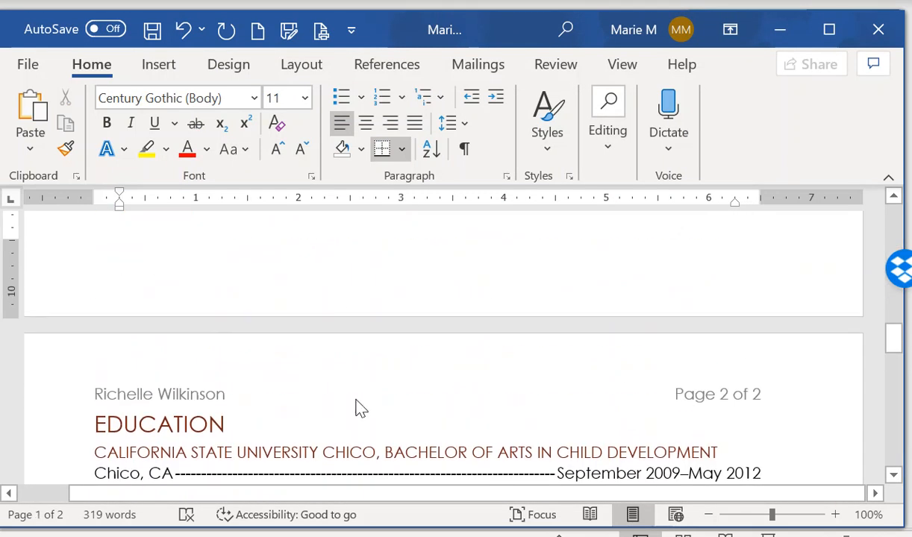
{"action": "left_click", "coordinate": [237, 399]}
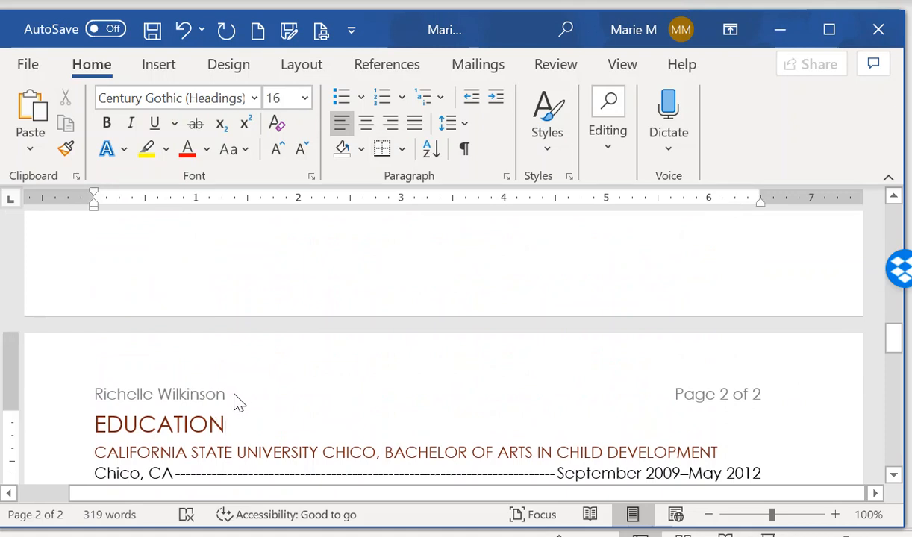
{"action": "double_click", "coordinate": [228, 395]}
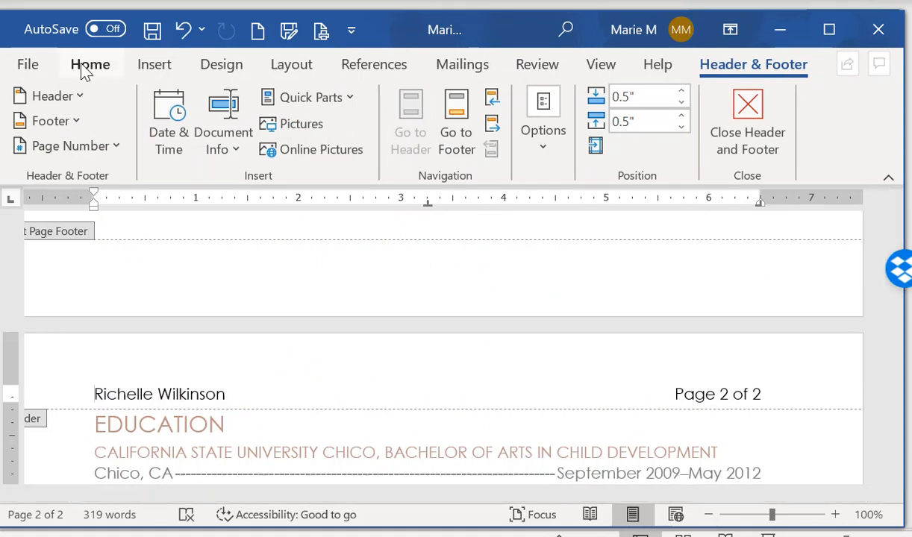
{"action": "left_click", "coordinate": [51, 400]}
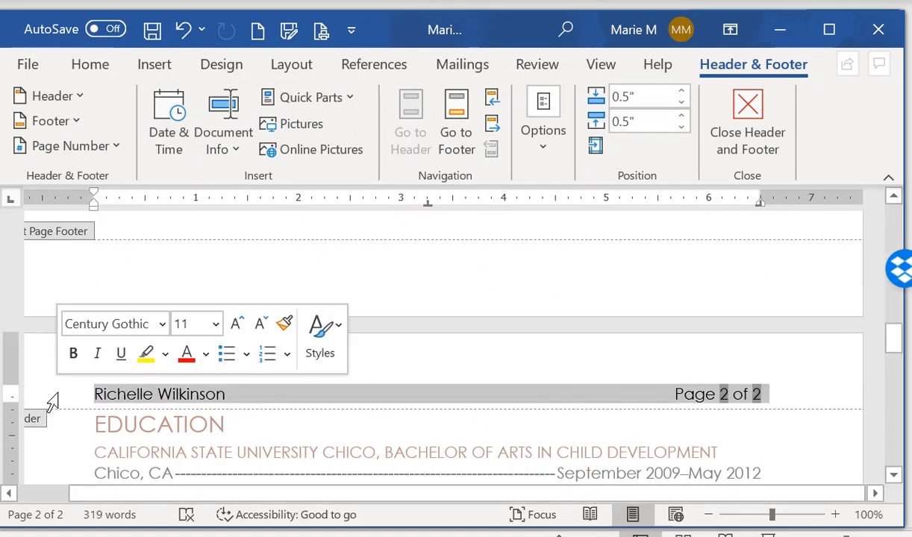
{"action": "left_click", "coordinate": [97, 65]}
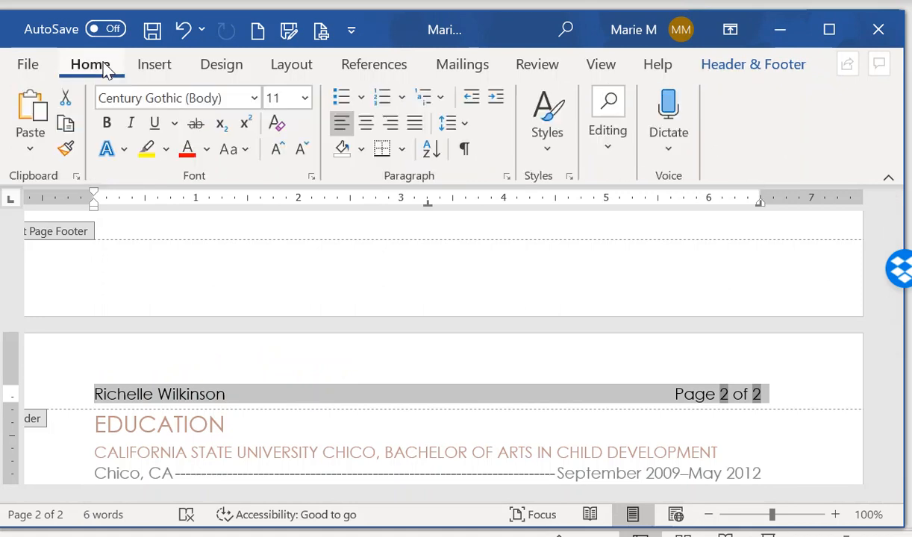
{"action": "left_click", "coordinate": [403, 150]}
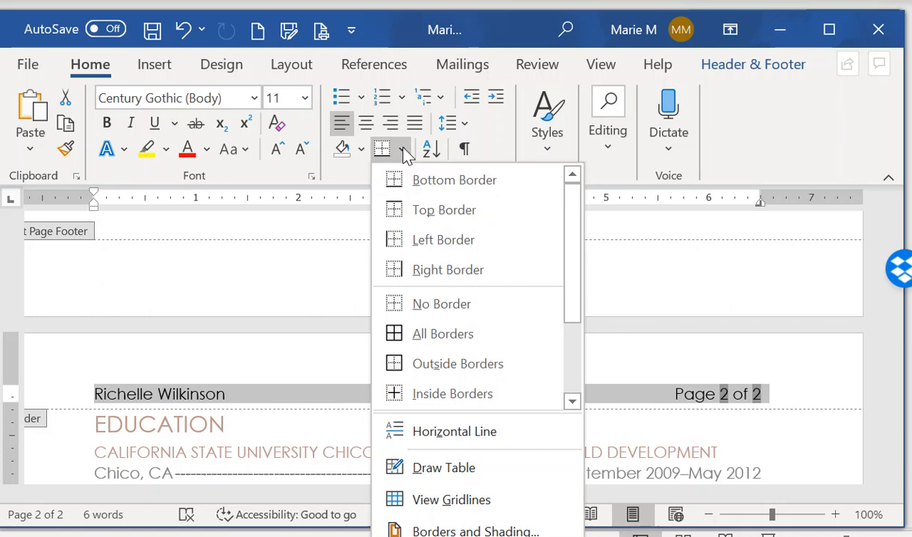
{"action": "left_click", "coordinate": [440, 187]}
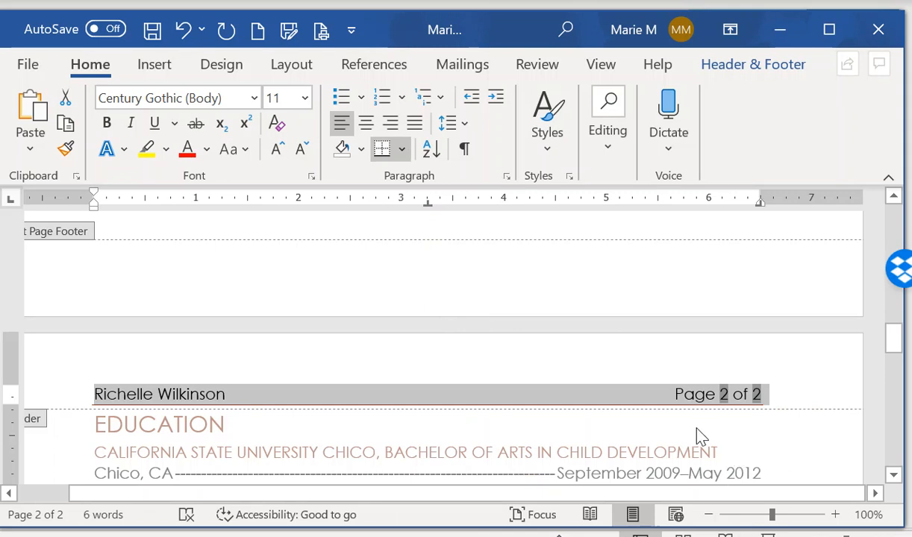
{"action": "double_click", "coordinate": [388, 437]}
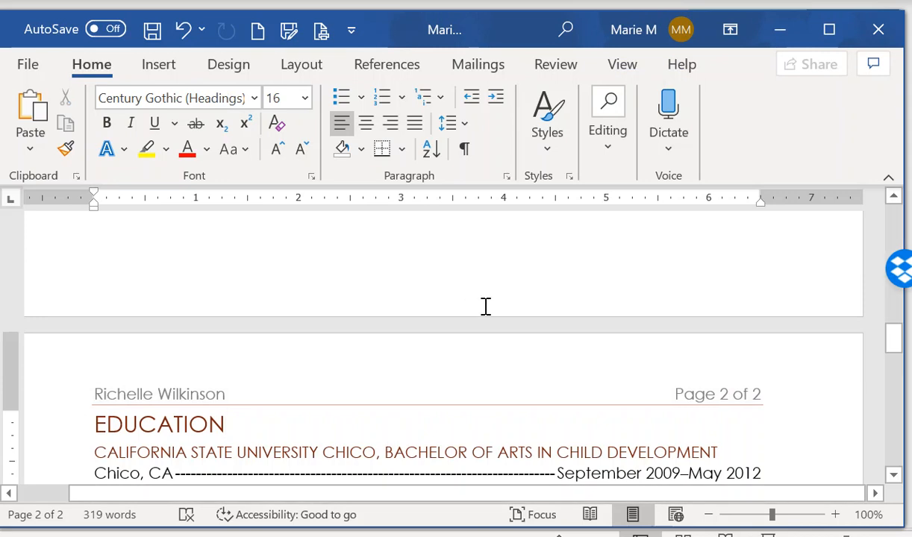
Select the contact e-mail address below the header and open Insert Hyperlink for it
{"action": "scroll", "coordinate": [478, 299], "scroll_direction": "up", "scroll_amount": 5}
{"action": "scroll", "coordinate": [482, 306], "scroll_direction": "up", "scroll_amount": 10}
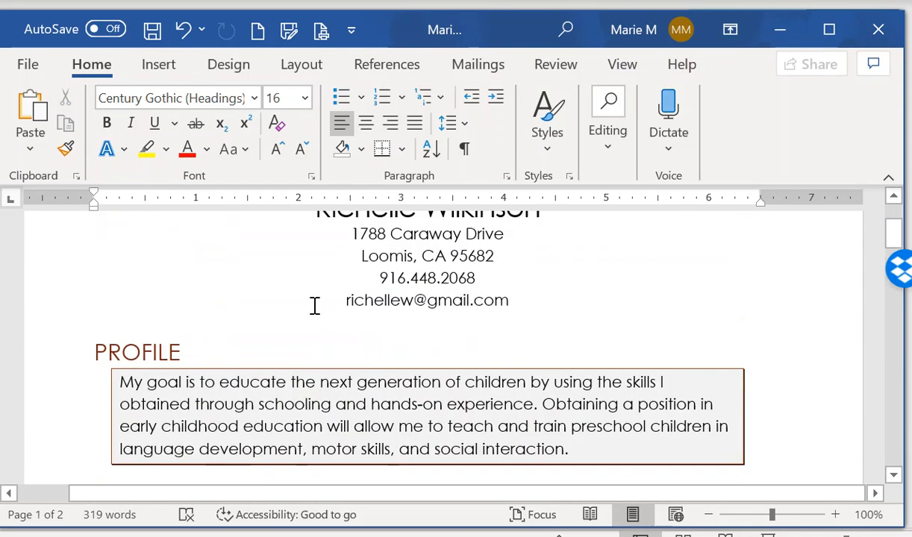
{"action": "left_click_drag", "start_coordinate": [341, 307], "coordinate": [510, 308]}
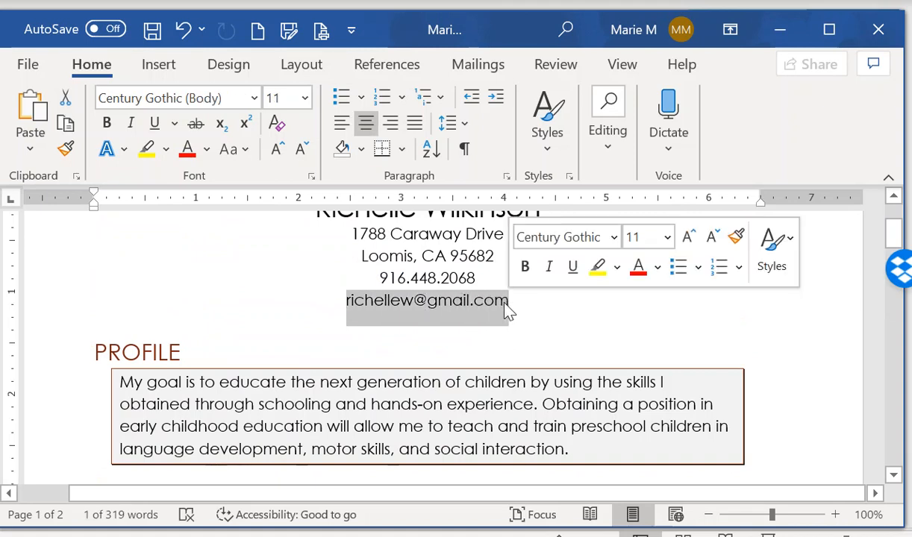
{"action": "left_click", "coordinate": [159, 67]}
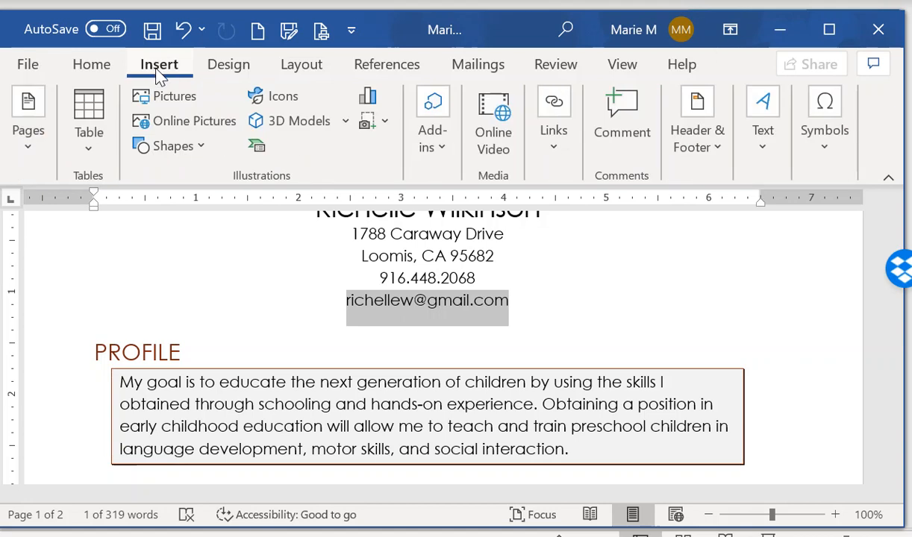
{"action": "left_click", "coordinate": [552, 153]}
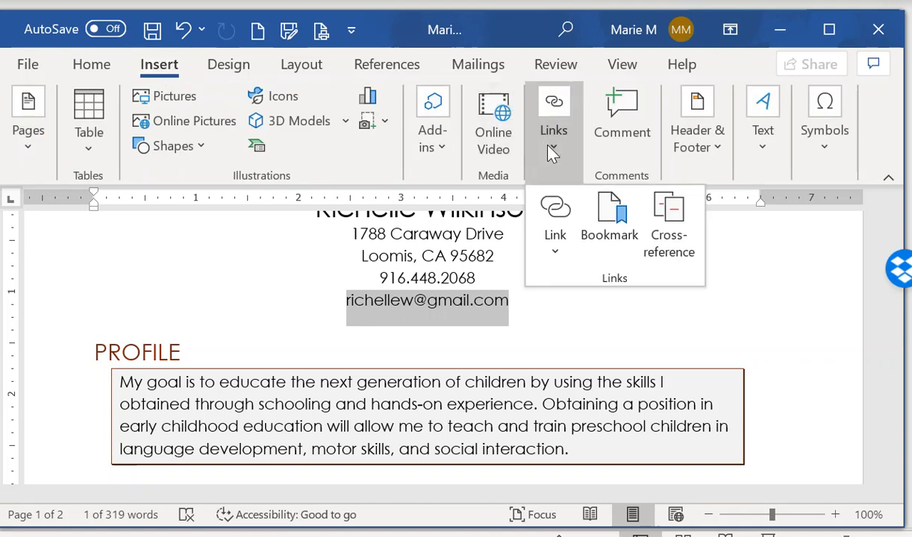
{"action": "left_click", "coordinate": [564, 256]}
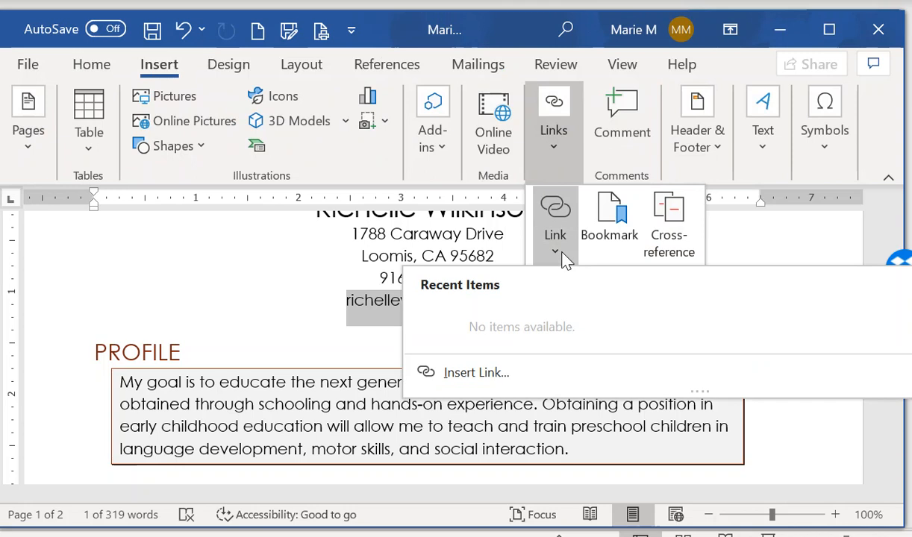
{"action": "left_click", "coordinate": [488, 373]}
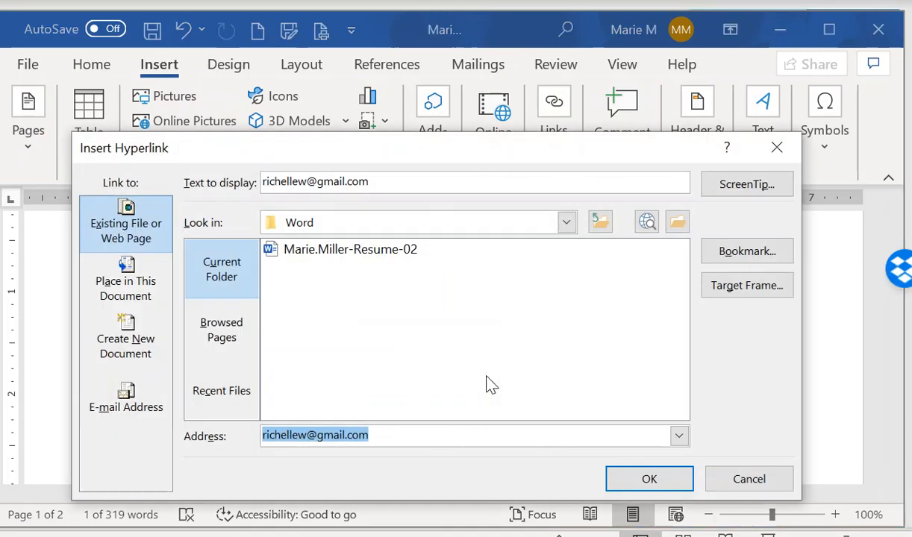
Make it an E-mail Address link, entering the applicant's e-mail as display text and address
{"action": "left_click", "coordinate": [116, 414]}
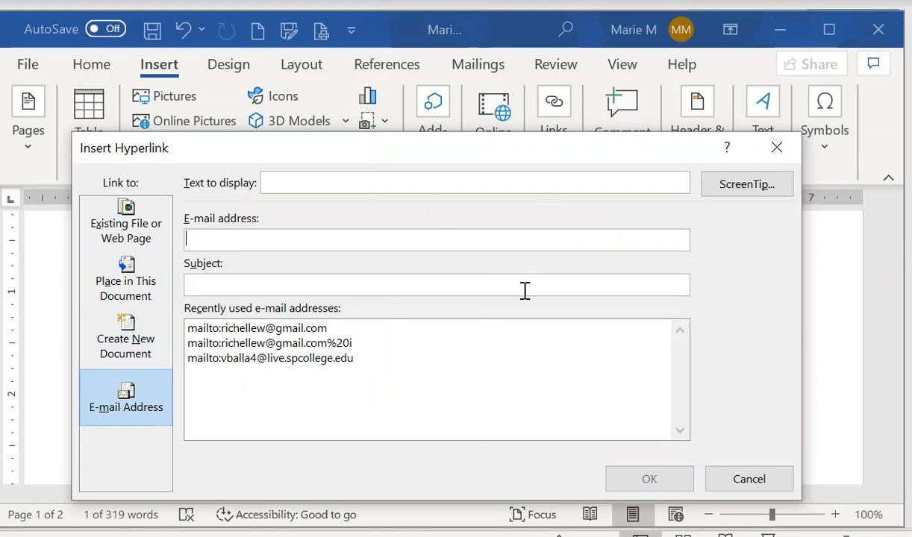
{"action": "left_click", "coordinate": [286, 185]}
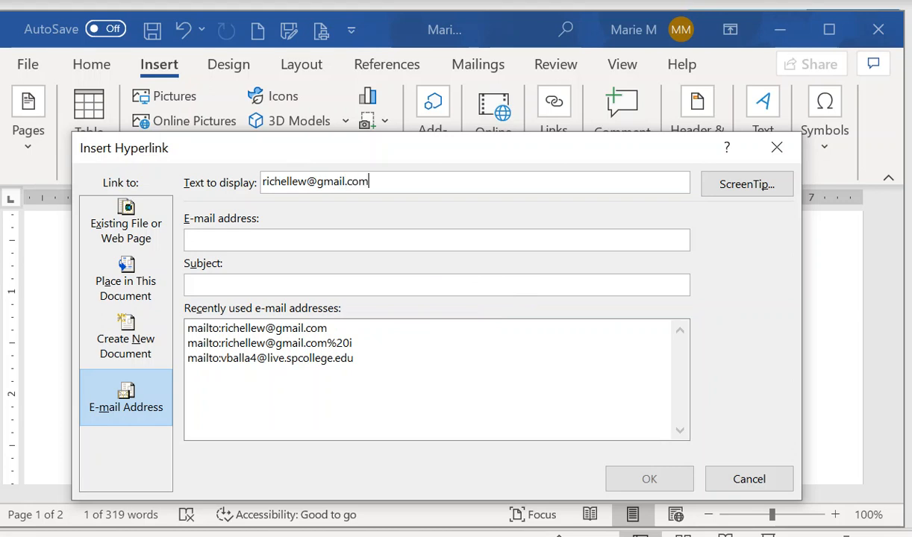
{"action": "left_click", "coordinate": [233, 237]}
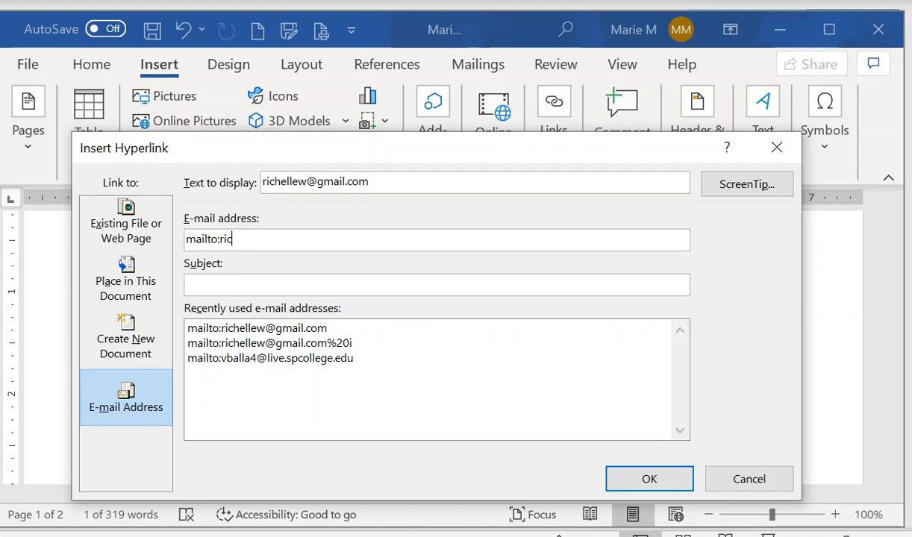
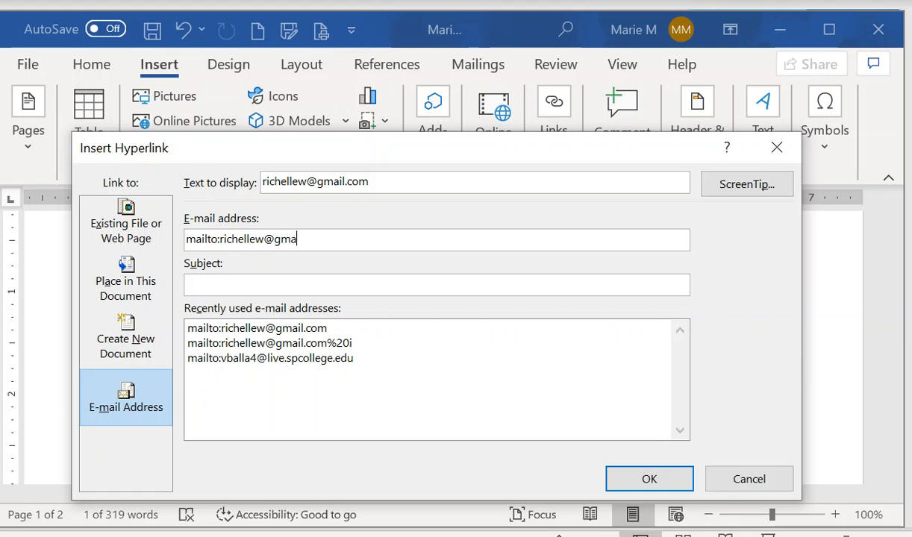
Add a ScreenTip inviting readers to email the applicant and create the mailto hyperlink
{"action": "left_click", "coordinate": [747, 189]}
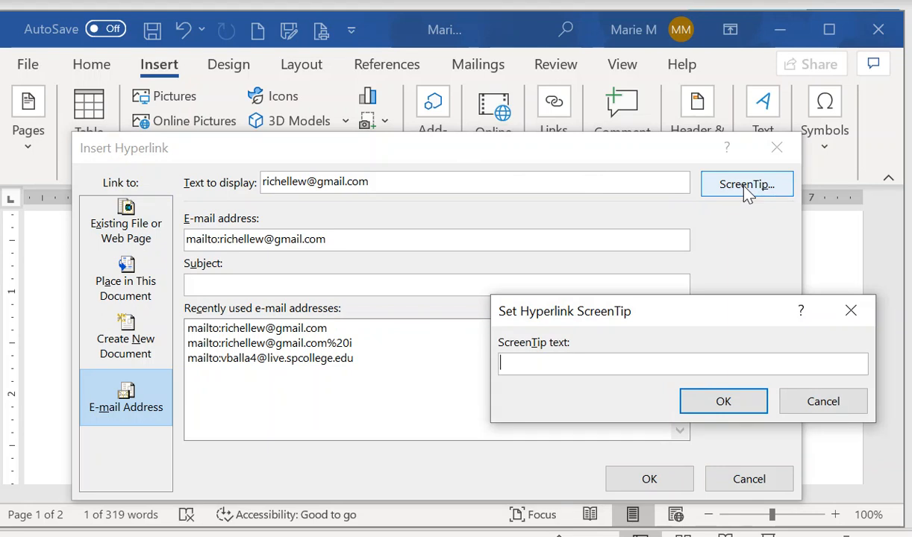
{"action": "type", "text": "Email Richelle"}
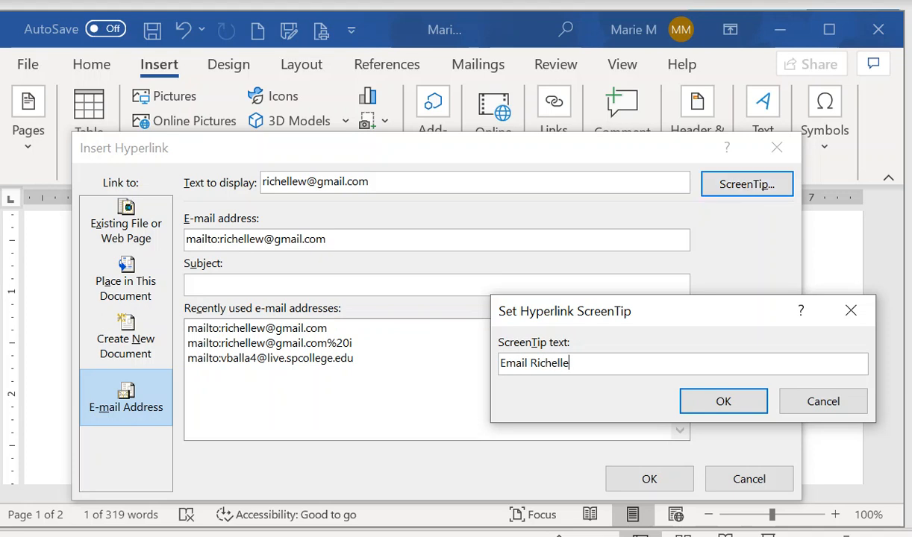
{"action": "left_click", "coordinate": [726, 403]}
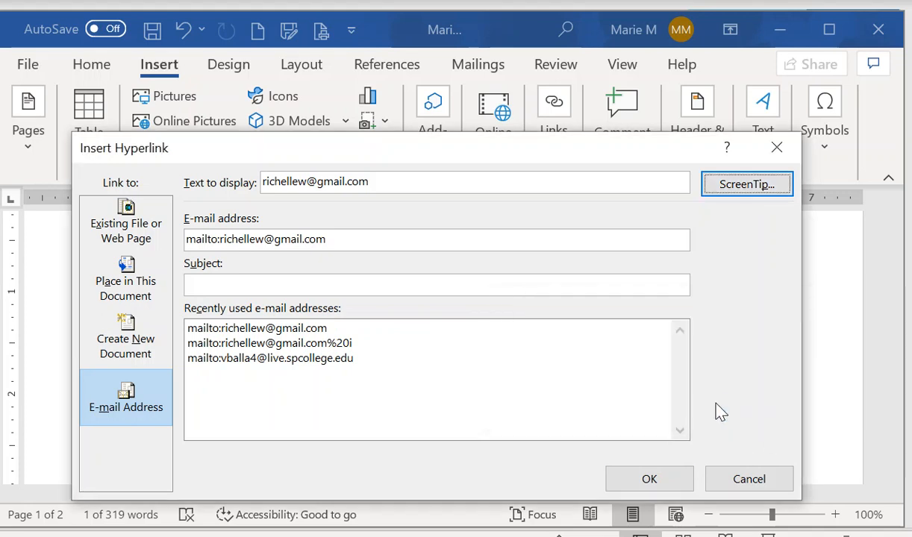
{"action": "left_click", "coordinate": [646, 480]}
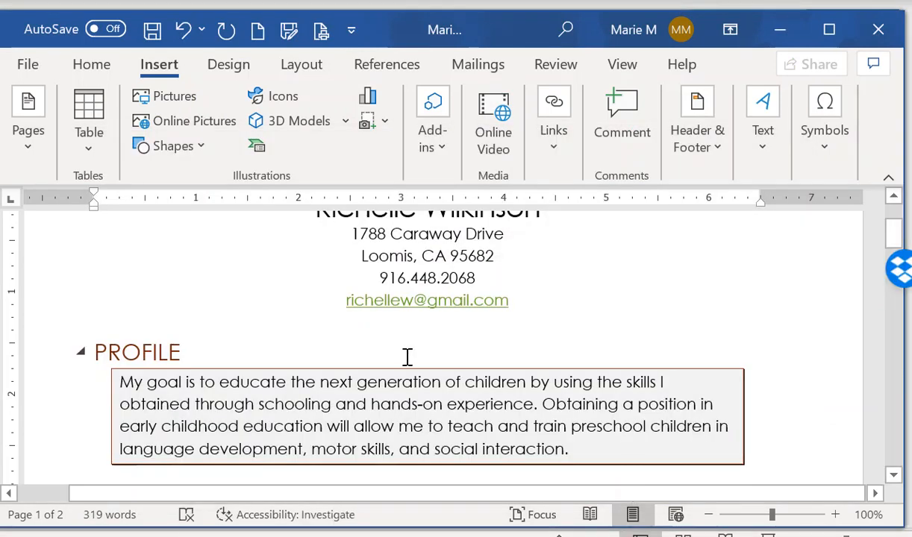
{"action": "mouse_move", "coordinate": [466, 296]}
{"action": "scroll", "coordinate": [766, 301], "scroll_direction": "down", "scroll_amount": 15}
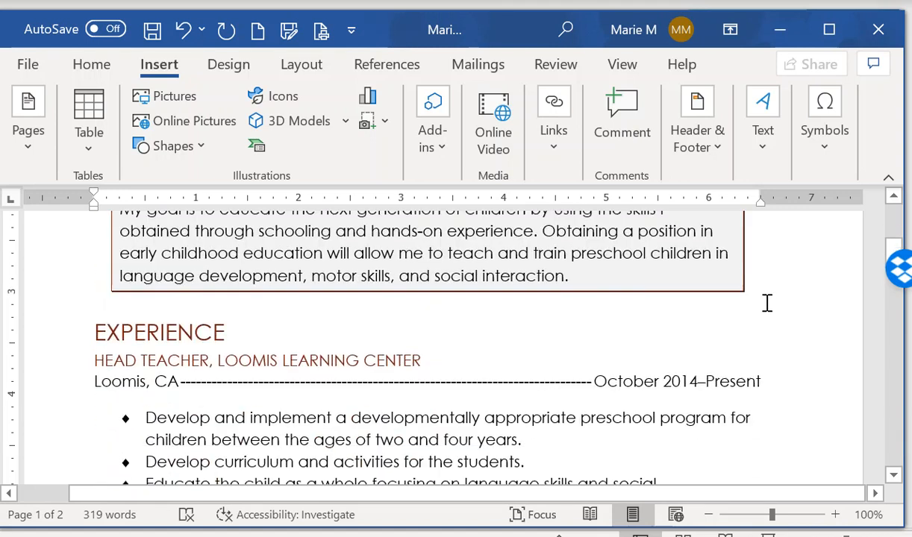
Select 'California State University, Chico' in References and open Insert Hyperlink for it
{"action": "scroll", "coordinate": [763, 297], "scroll_direction": "down", "scroll_amount": 5}
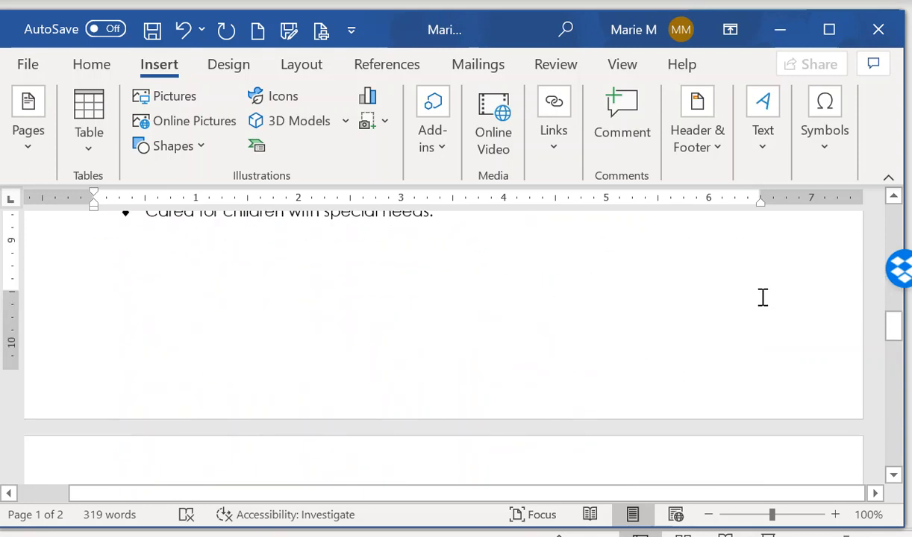
{"action": "scroll", "coordinate": [762, 298], "scroll_direction": "down", "scroll_amount": 6}
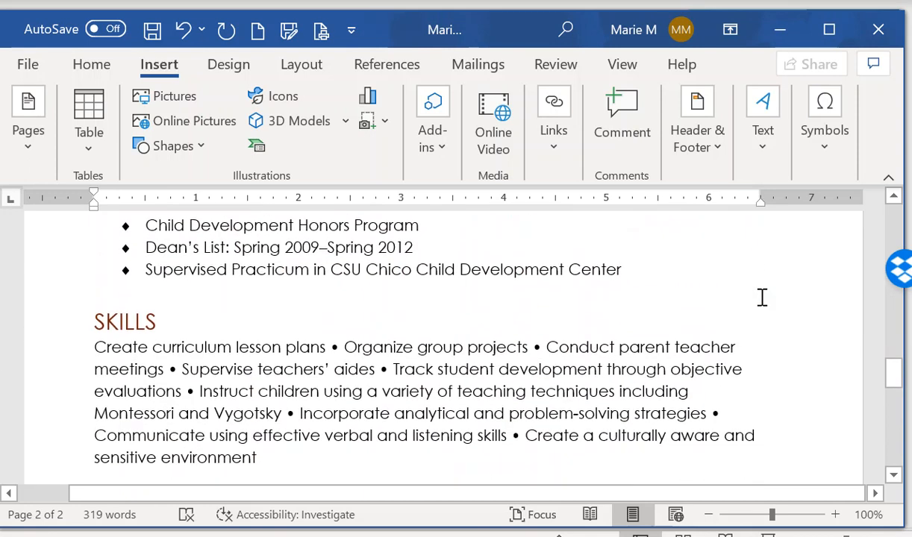
{"action": "scroll", "coordinate": [762, 298], "scroll_direction": "up", "scroll_amount": 1}
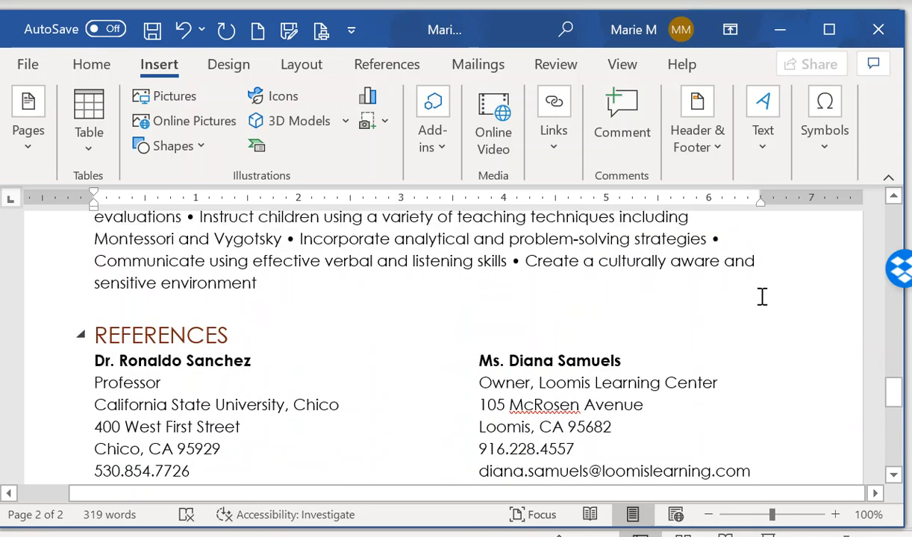
{"action": "scroll", "coordinate": [761, 298], "scroll_direction": "down", "scroll_amount": 1}
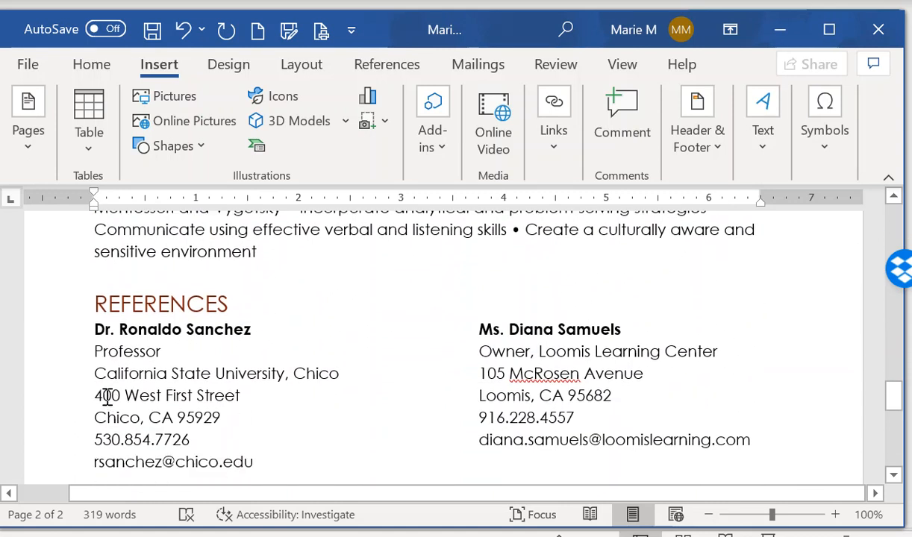
{"action": "left_click_drag", "start_coordinate": [94, 375], "coordinate": [341, 375]}
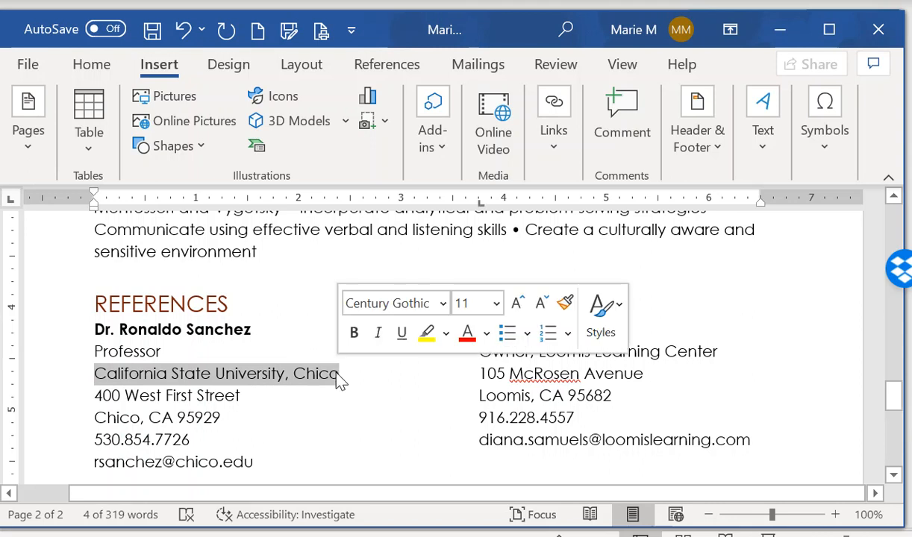
{"action": "left_click", "coordinate": [552, 142]}
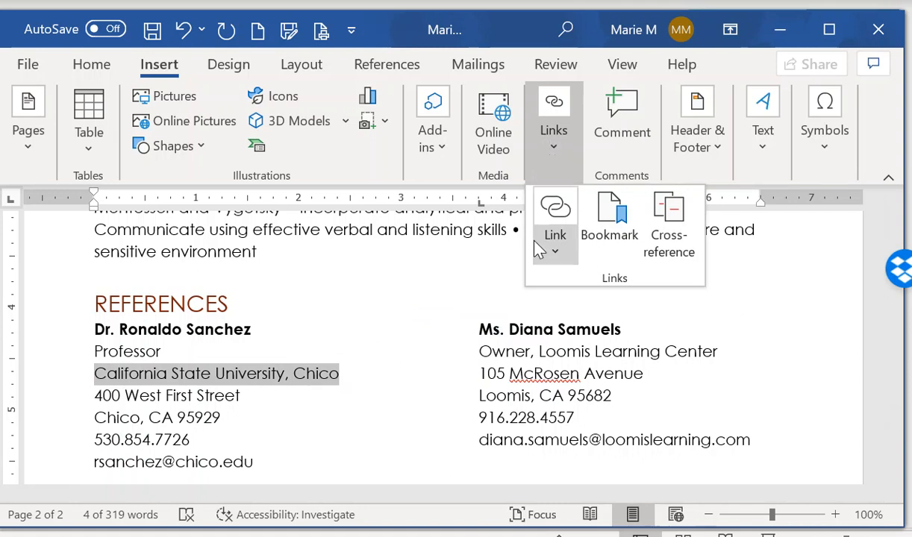
{"action": "left_click", "coordinate": [556, 261]}
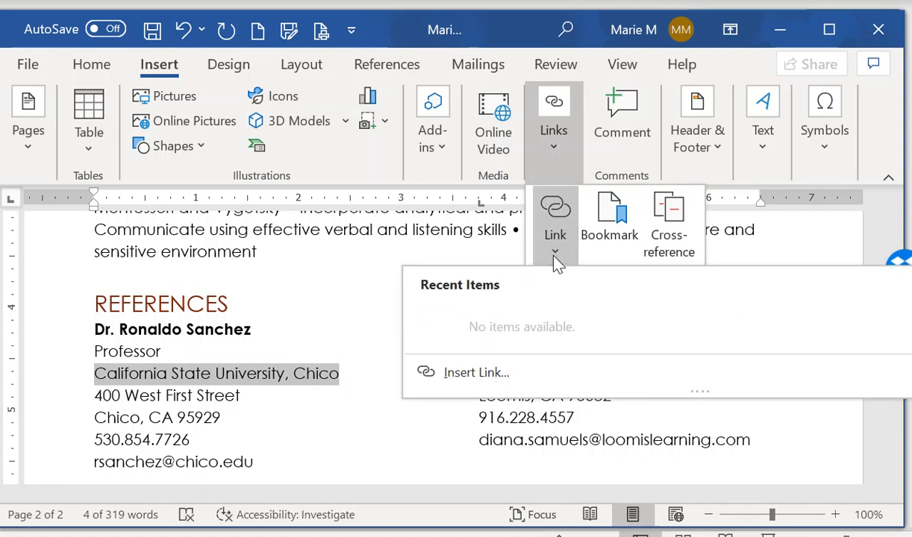
{"action": "left_click", "coordinate": [469, 379]}
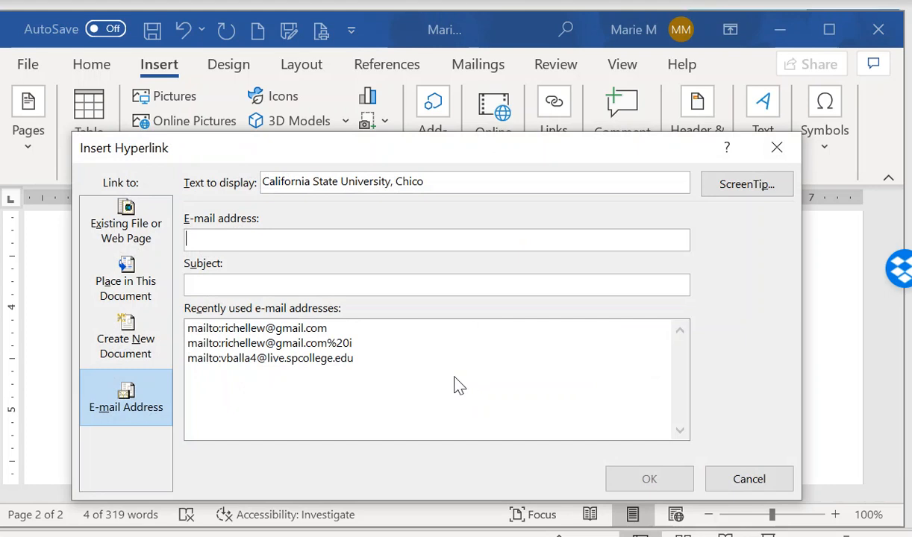
{"action": "left_click", "coordinate": [147, 237]}
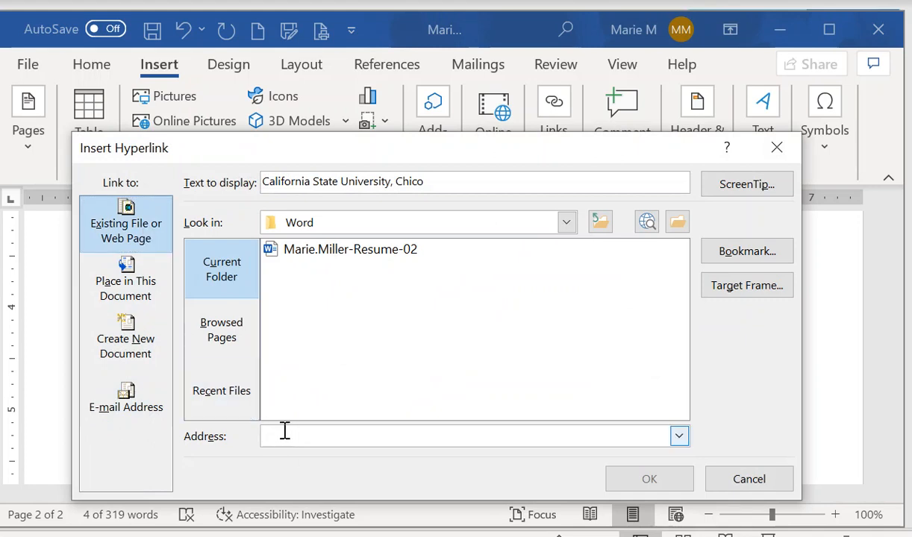
{"action": "type", "text": "www"}
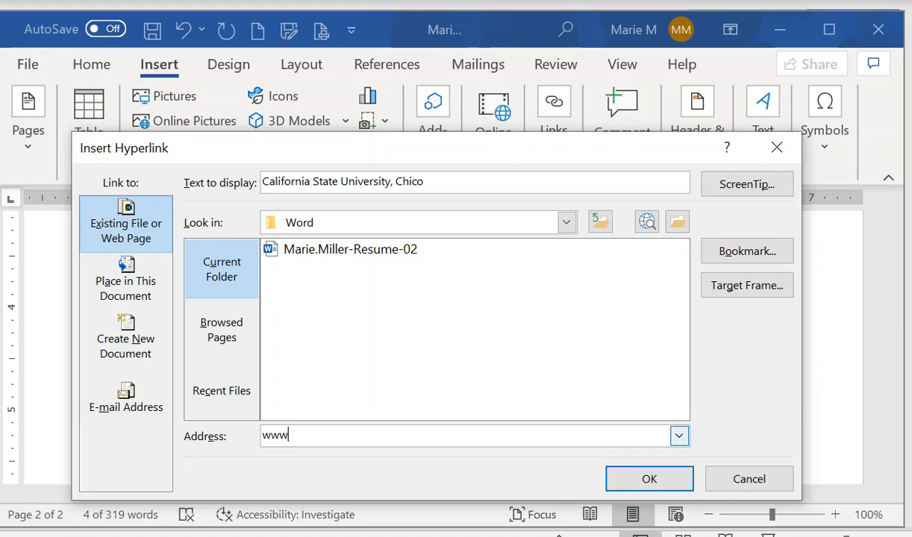
{"action": "type", "text": ".csu"}
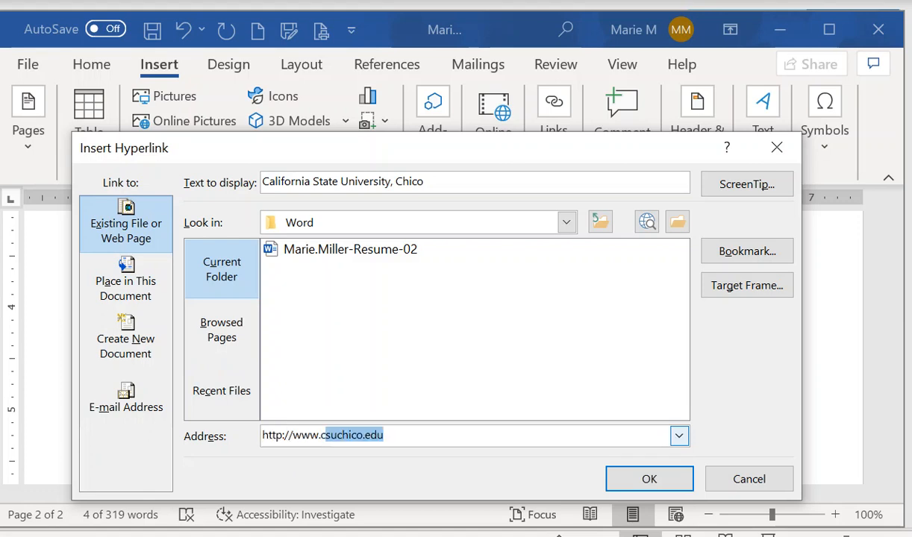
{"action": "type", "text": "chico"}
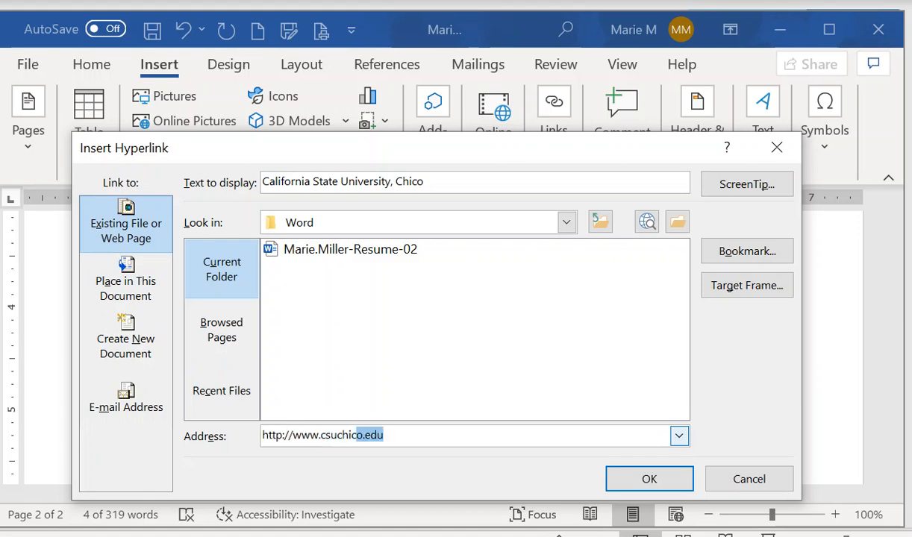
{"action": "type", "text": ".edu"}
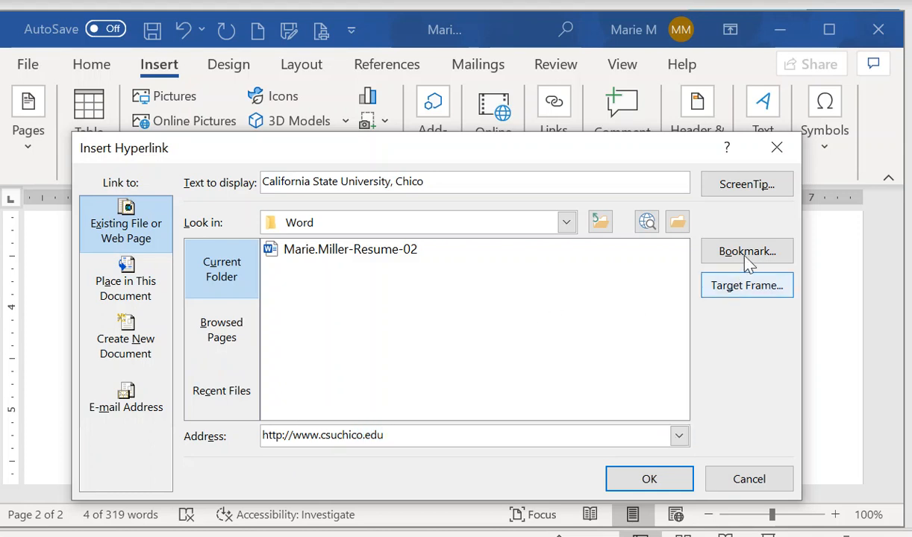
{"action": "left_click", "coordinate": [761, 187]}
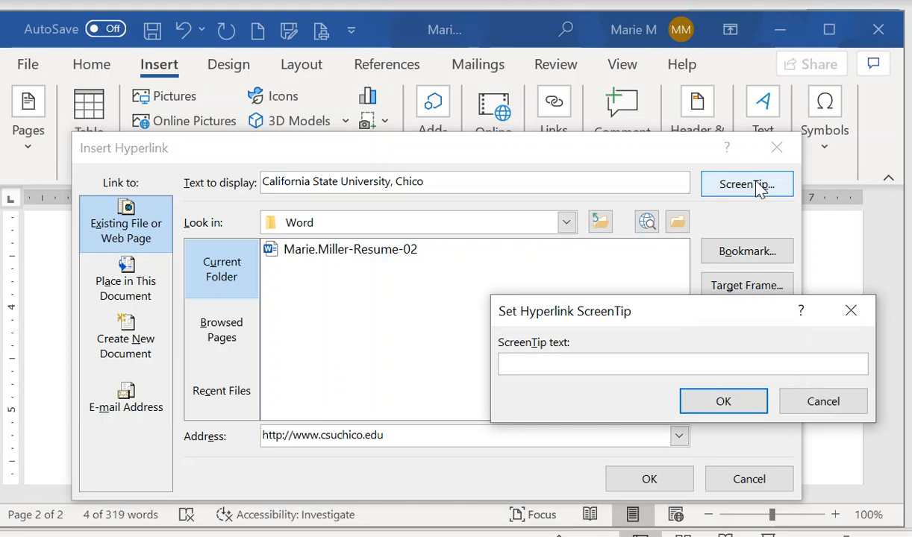
{"action": "type", "text": "California State Univeristy, Chico"}
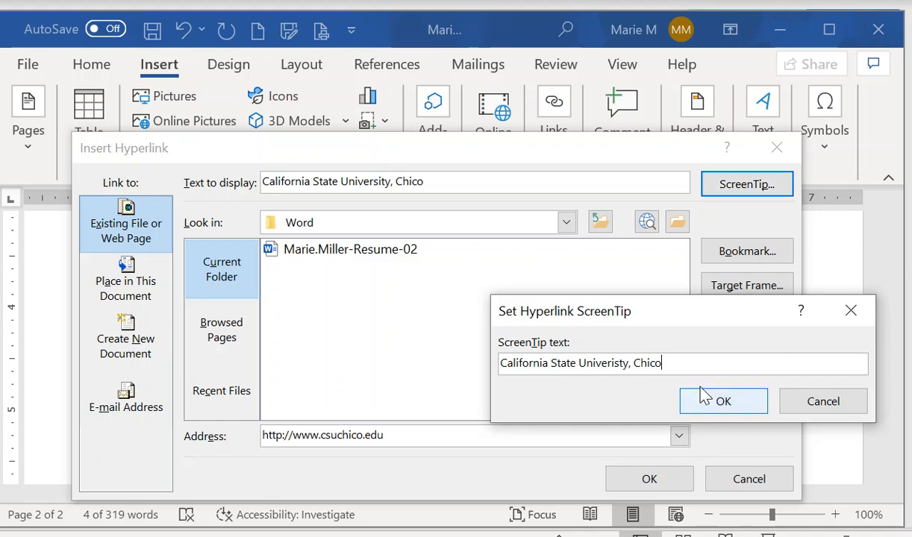
{"action": "left_click", "coordinate": [718, 415]}
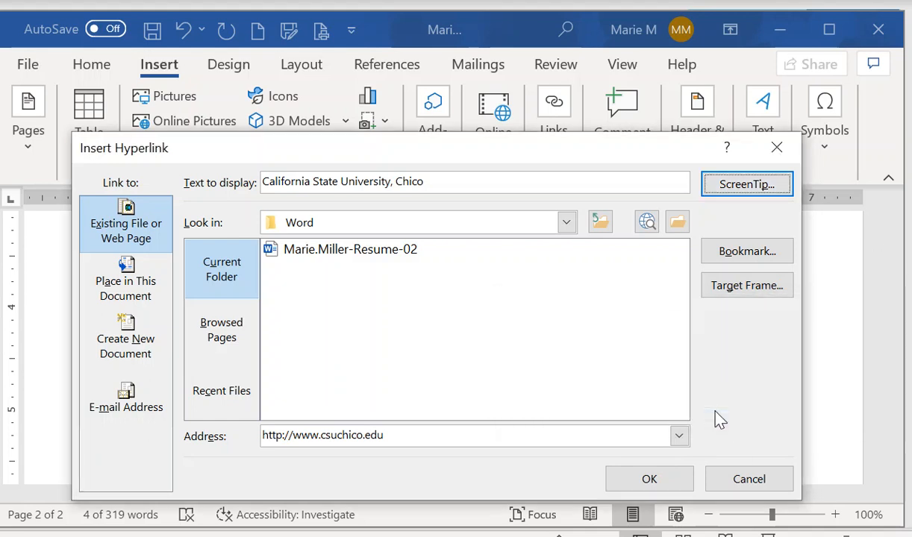
Make the university link open in a new window, set as default for all links, and insert it
{"action": "left_click", "coordinate": [749, 293]}
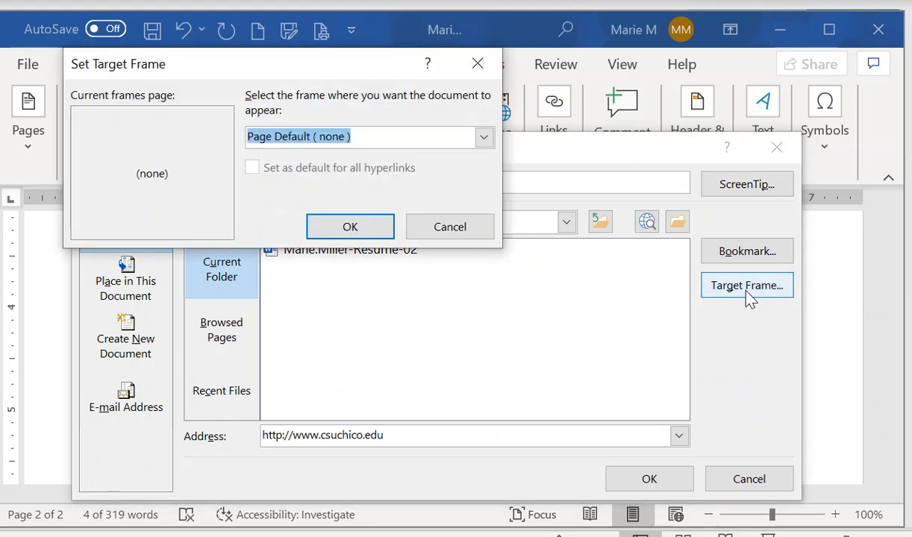
{"action": "left_click", "coordinate": [484, 139]}
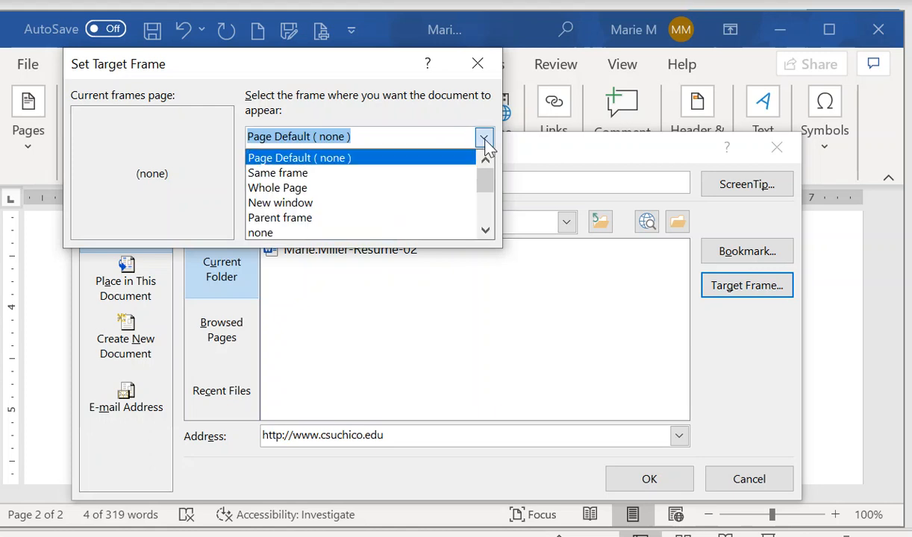
{"action": "left_click", "coordinate": [368, 207]}
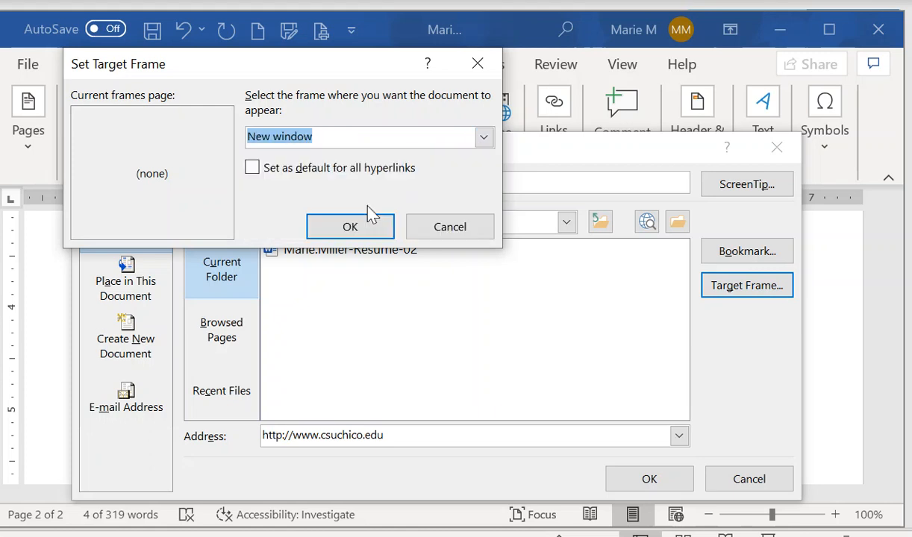
{"action": "left_click", "coordinate": [252, 169]}
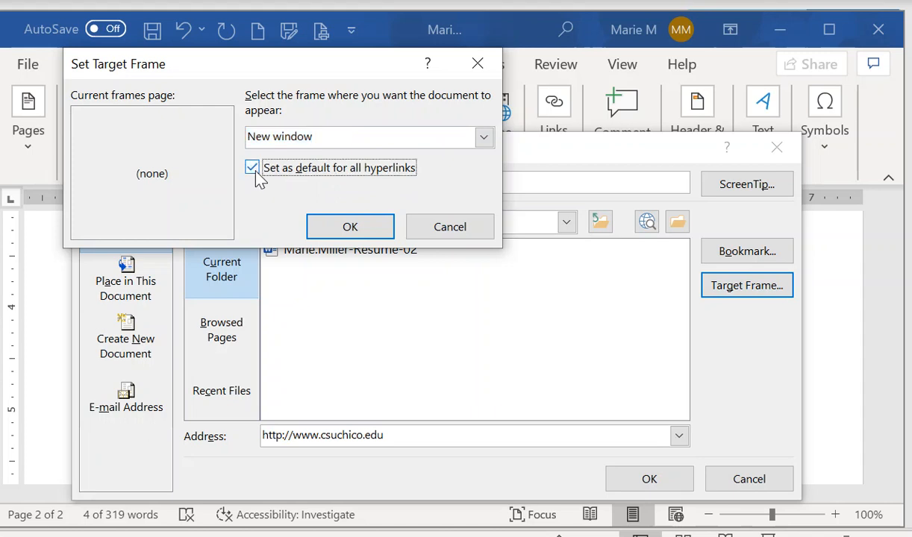
{"action": "left_click", "coordinate": [351, 228]}
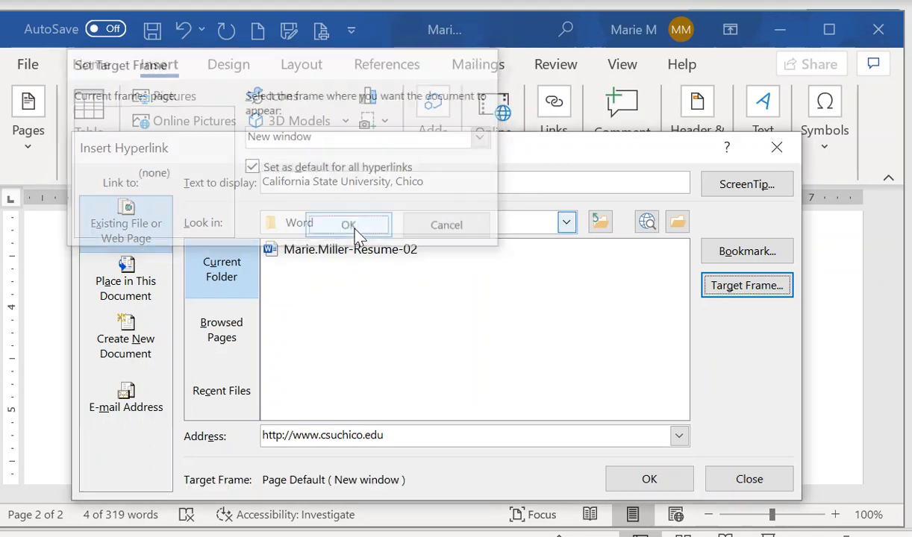
{"action": "left_click", "coordinate": [648, 479]}
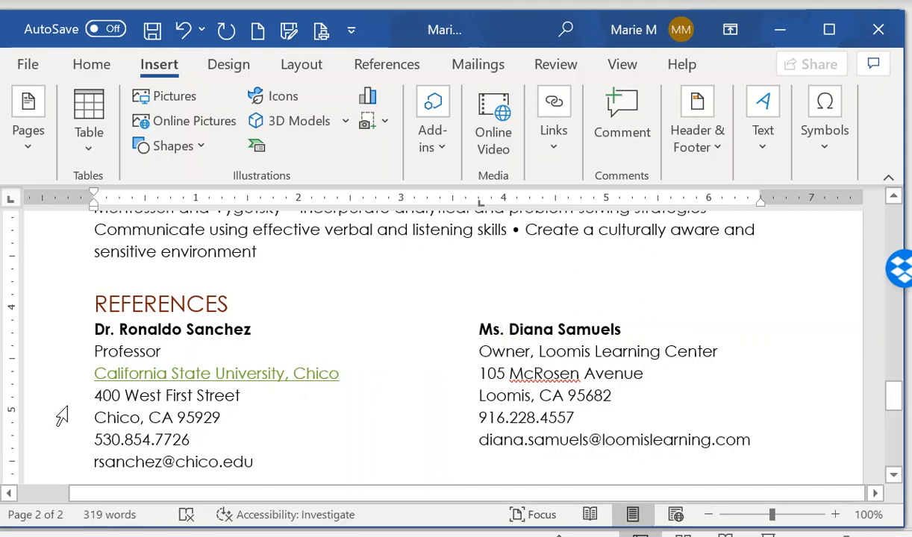
Give the California State University, Chico hyperlink the ScreenTip 'CSU Chico web site'
{"action": "left_click_drag", "start_coordinate": [98, 373], "coordinate": [343, 372]}
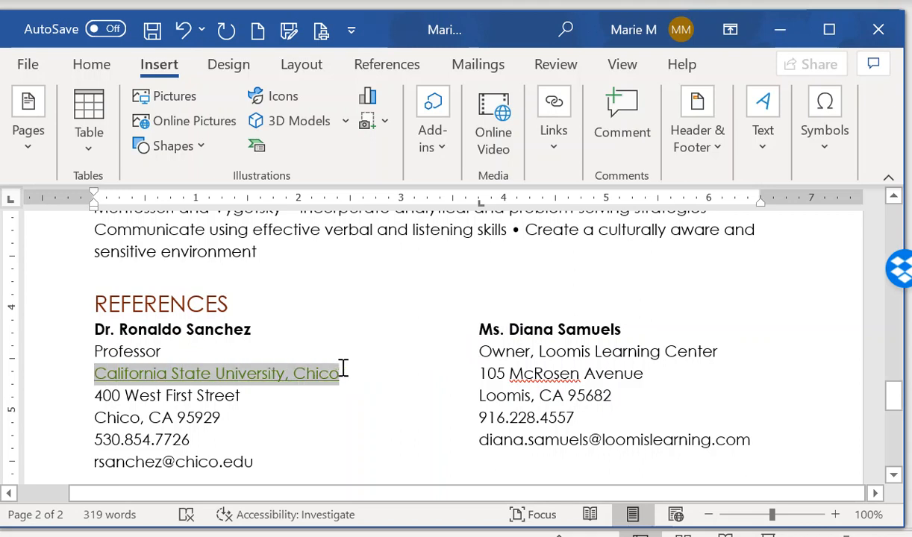
{"action": "left_click", "coordinate": [560, 157]}
{"action": "left_click", "coordinate": [553, 241]}
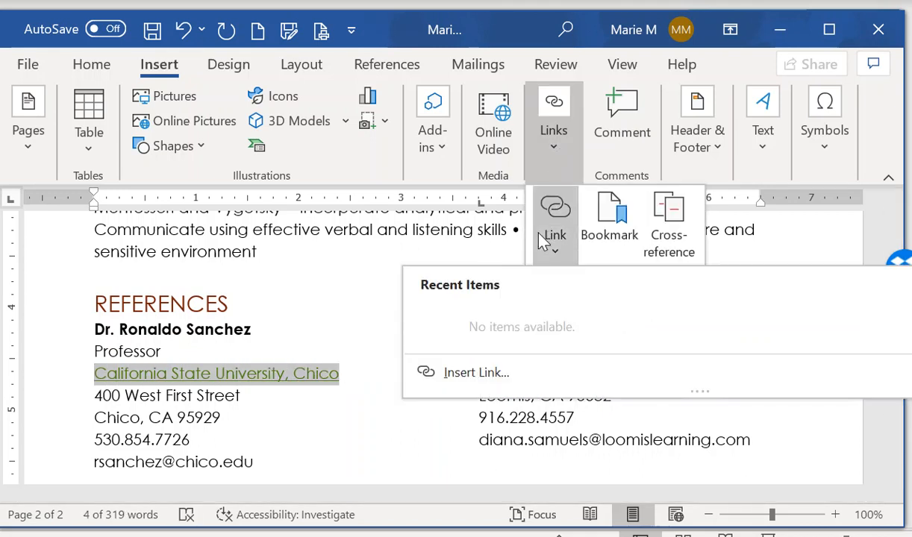
{"action": "left_click", "coordinate": [472, 378]}
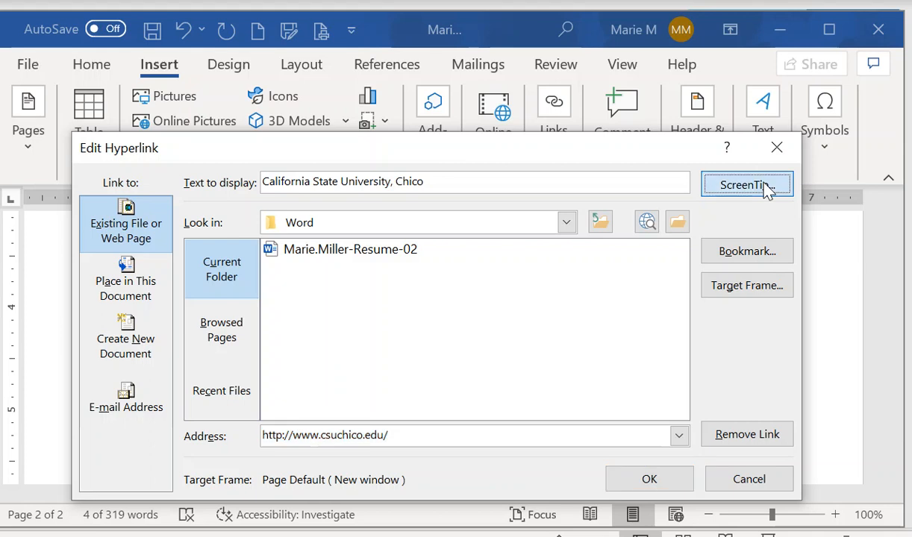
{"action": "left_click", "coordinate": [767, 191]}
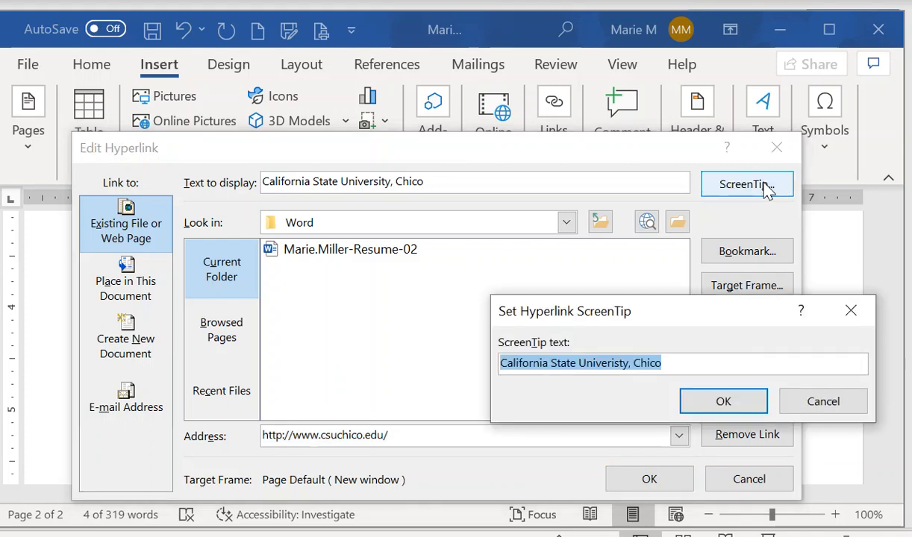
{"action": "type", "text": "CSU Chico web site"}
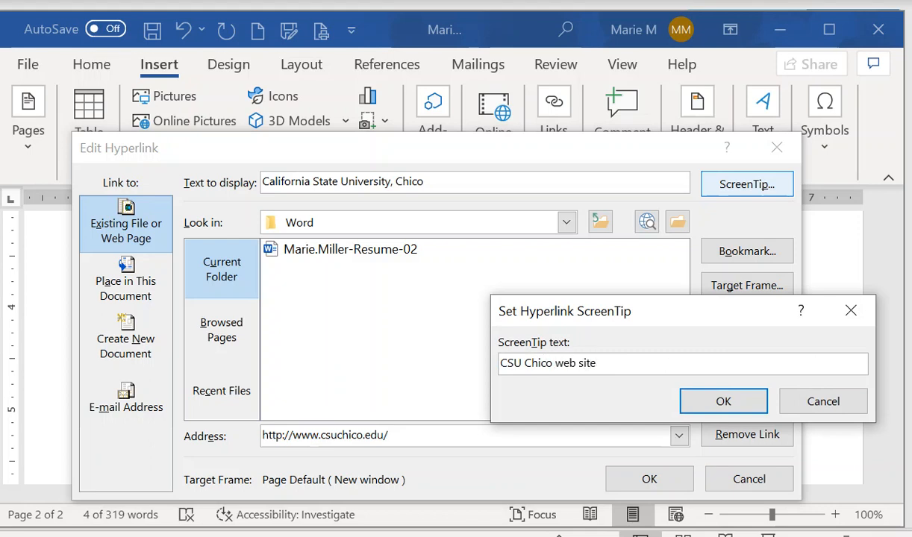
{"action": "left_click", "coordinate": [710, 407]}
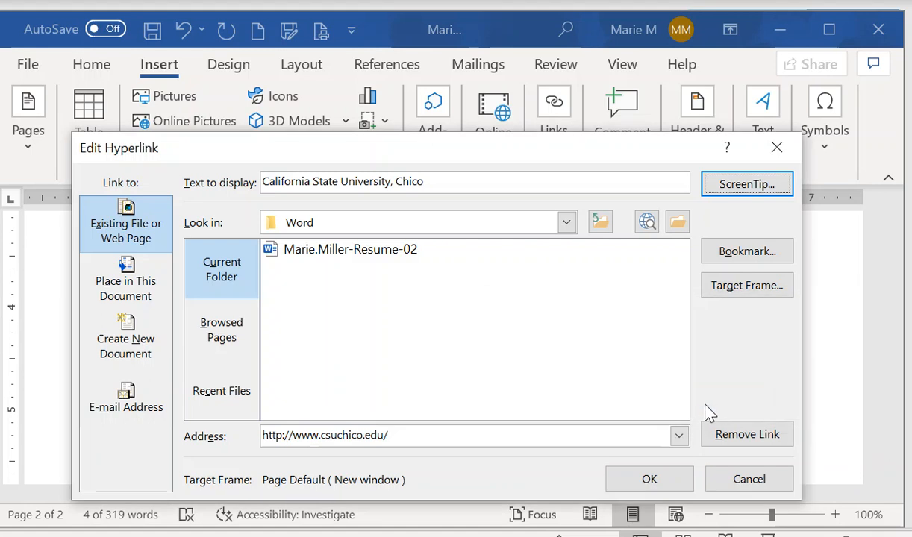
{"action": "left_click", "coordinate": [649, 480]}
{"action": "mouse_move", "coordinate": [296, 381]}
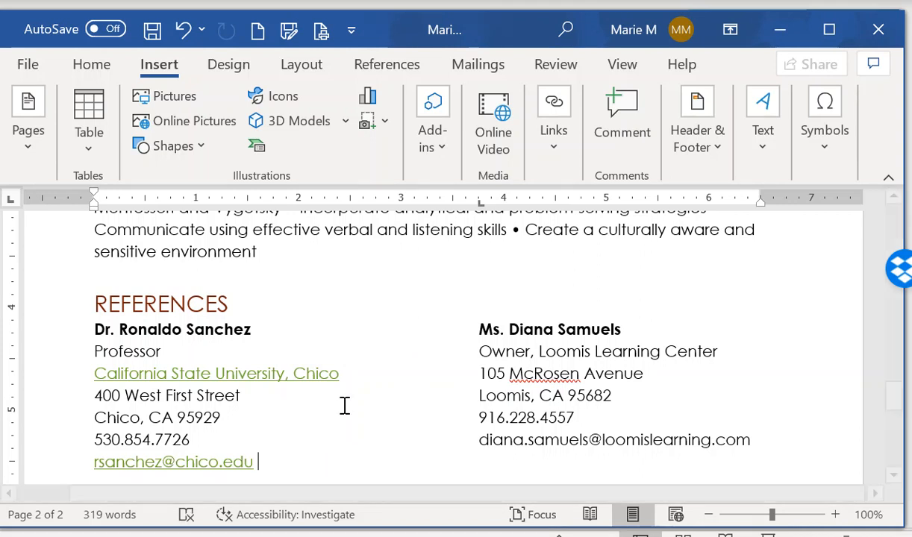
Auto-link the second reference's e-mail, save the resume, and return to page 1's top
{"action": "scroll", "coordinate": [368, 366], "scroll_direction": "down", "scroll_amount": 2}
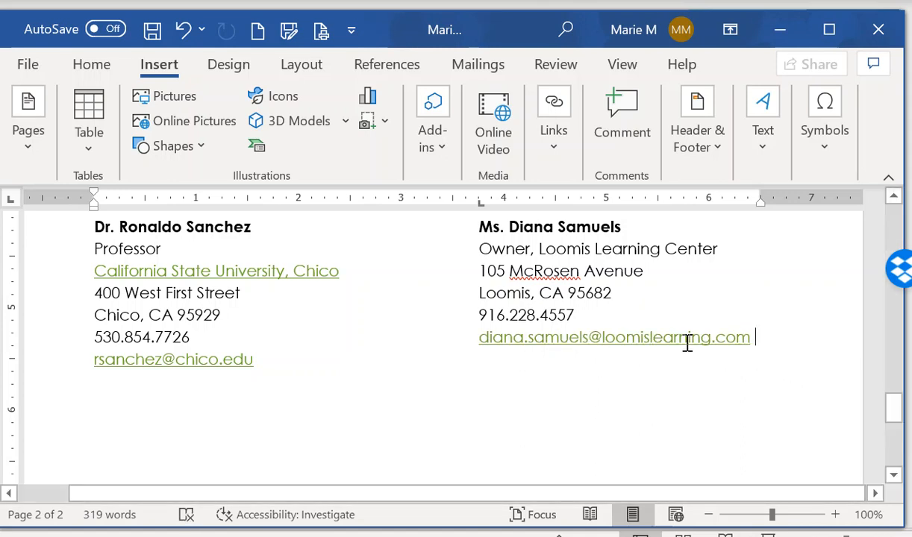
{"action": "left_click", "coordinate": [149, 32]}
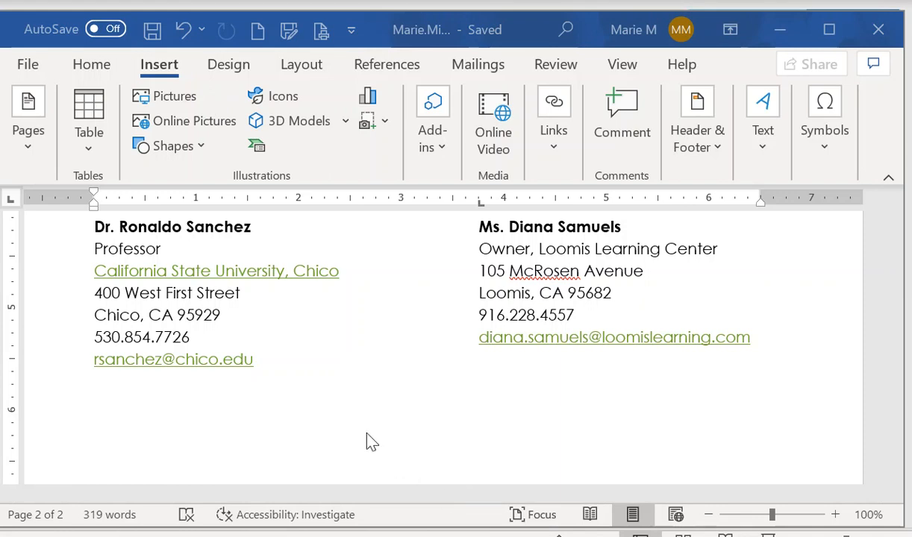
{"action": "scroll", "coordinate": [366, 442], "scroll_direction": "down", "scroll_amount": 1}
{"action": "scroll", "coordinate": [366, 441], "scroll_direction": "up", "scroll_amount": 12}
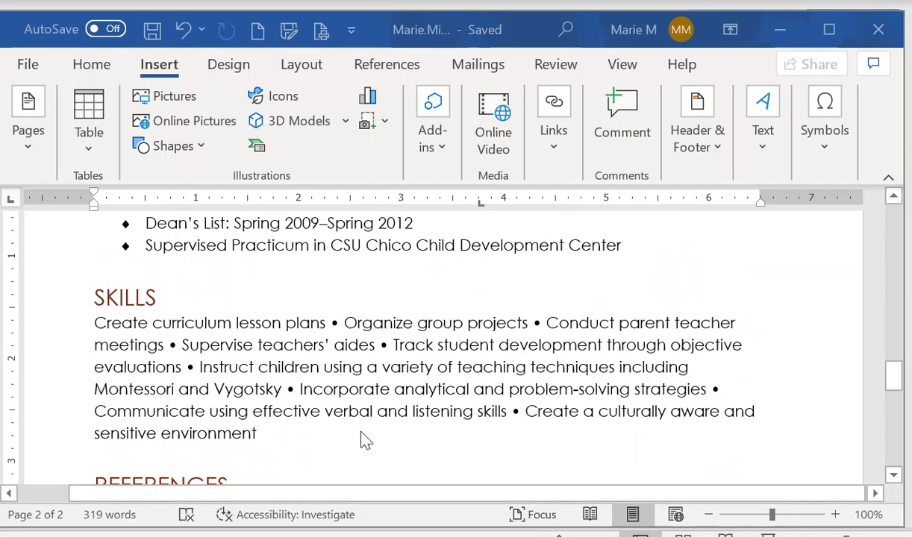
{"action": "scroll", "coordinate": [363, 441], "scroll_direction": "up", "scroll_amount": 15}
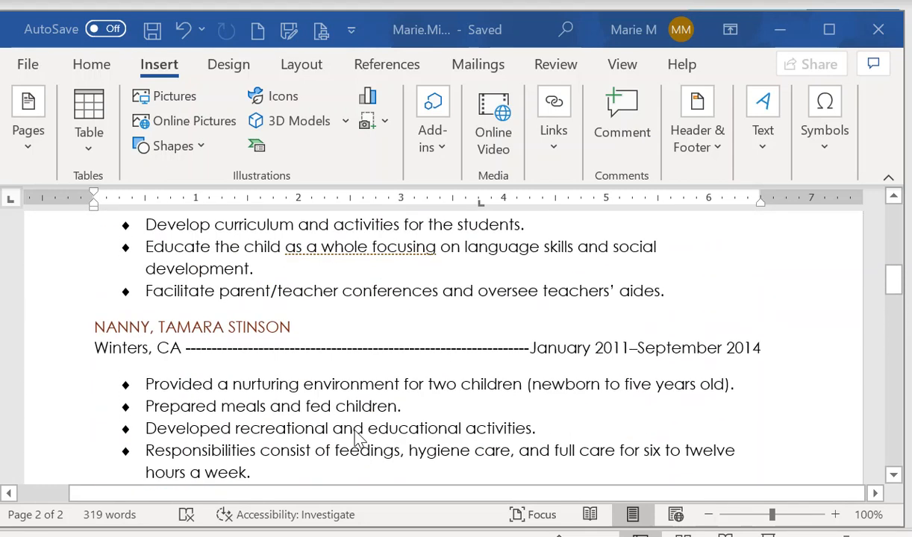
{"action": "scroll", "coordinate": [358, 440], "scroll_direction": "up", "scroll_amount": 4}
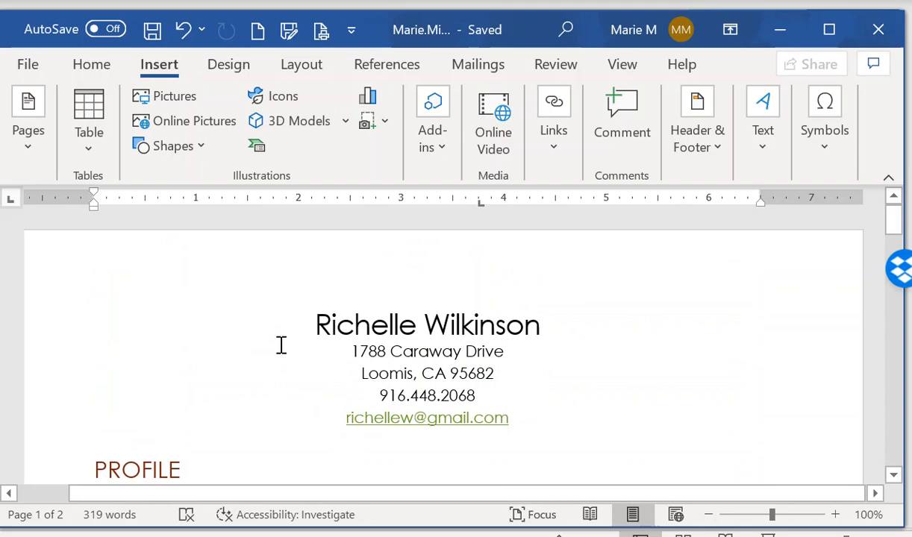
Spell-check the resume, ignoring all occurrences of McRosen, then view the file's Info page
{"action": "left_click", "coordinate": [314, 327]}
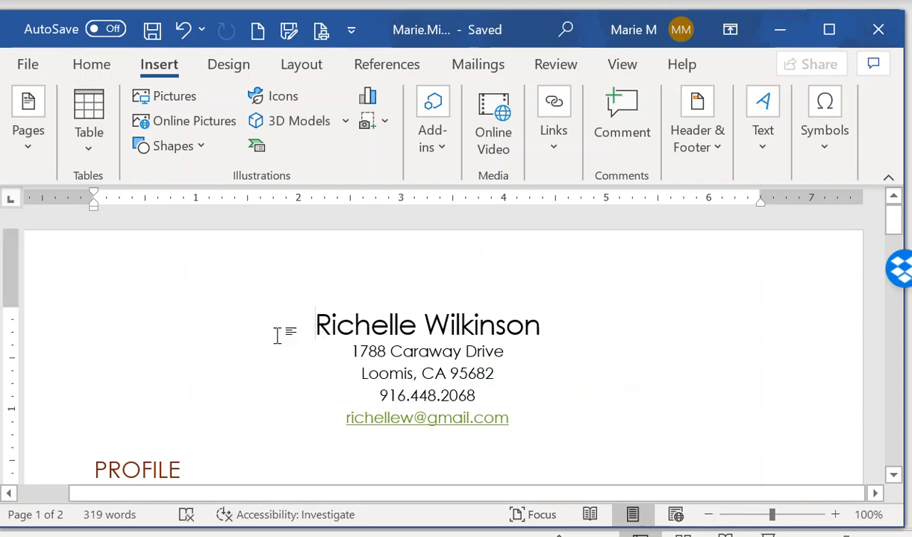
{"action": "left_click", "coordinate": [552, 66]}
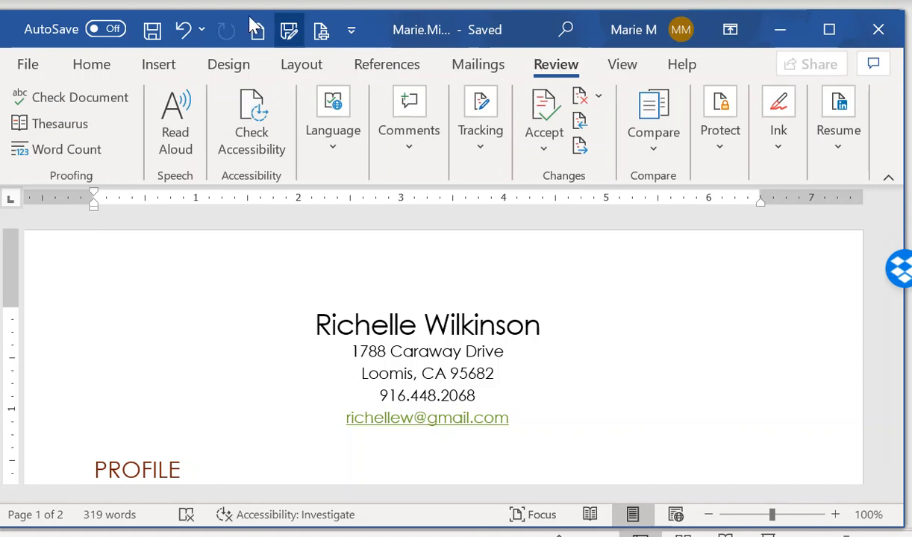
{"action": "left_click", "coordinate": [77, 100]}
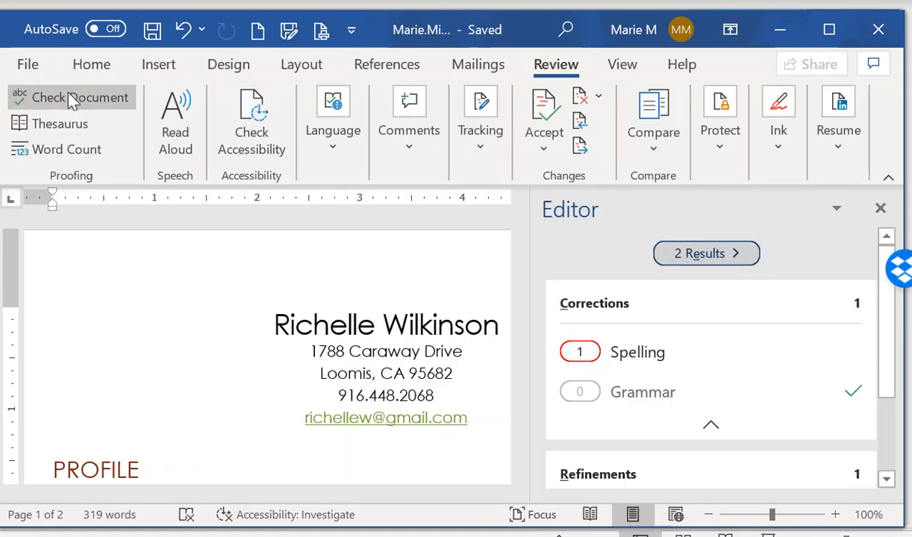
{"action": "left_click", "coordinate": [586, 357]}
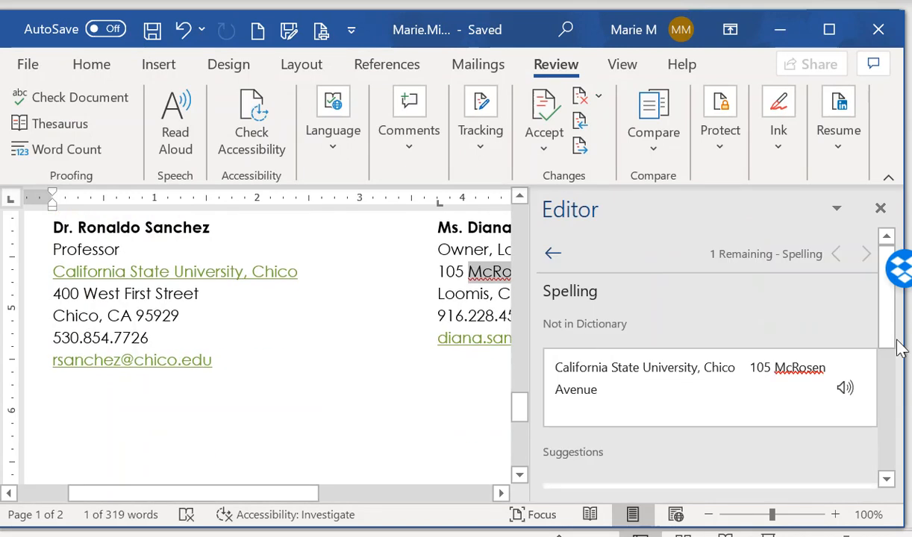
{"action": "left_click_drag", "start_coordinate": [890, 340], "coordinate": [883, 478]}
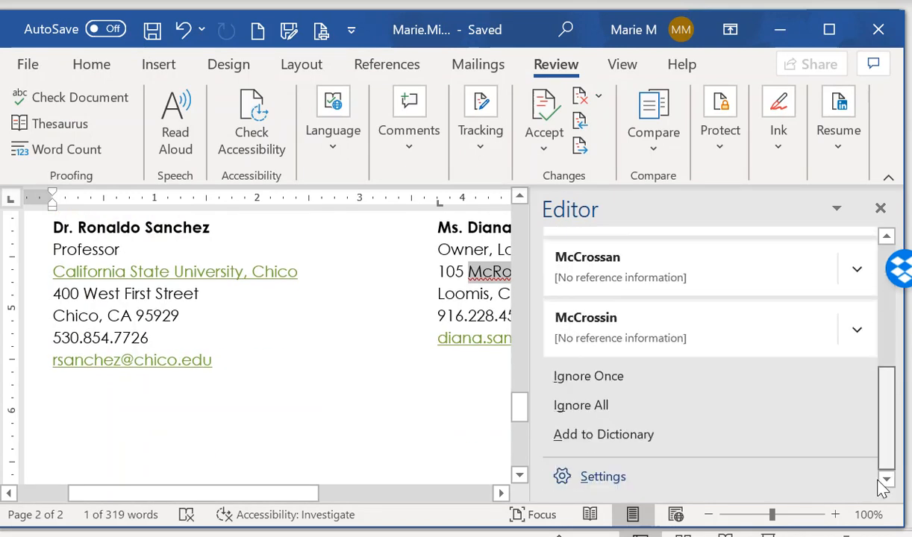
{"action": "left_click", "coordinate": [590, 411]}
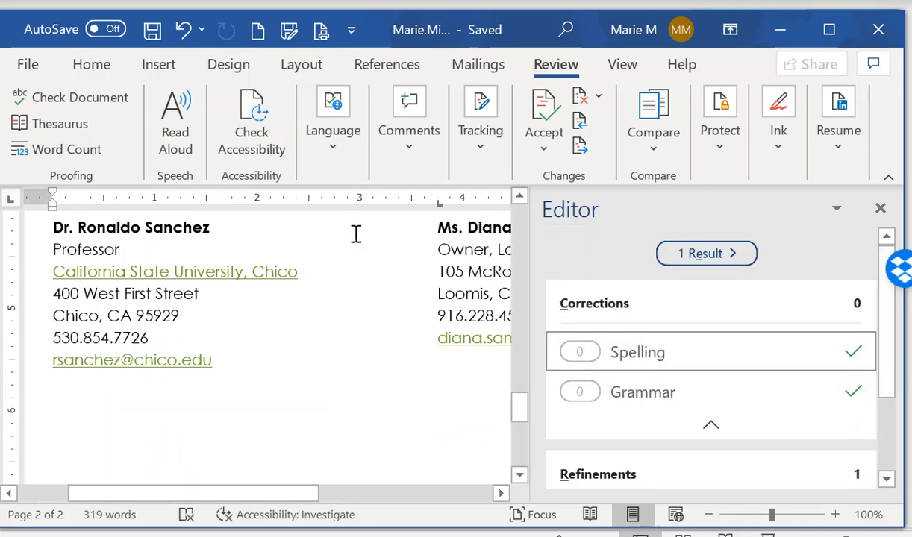
{"action": "left_click", "coordinate": [27, 64]}
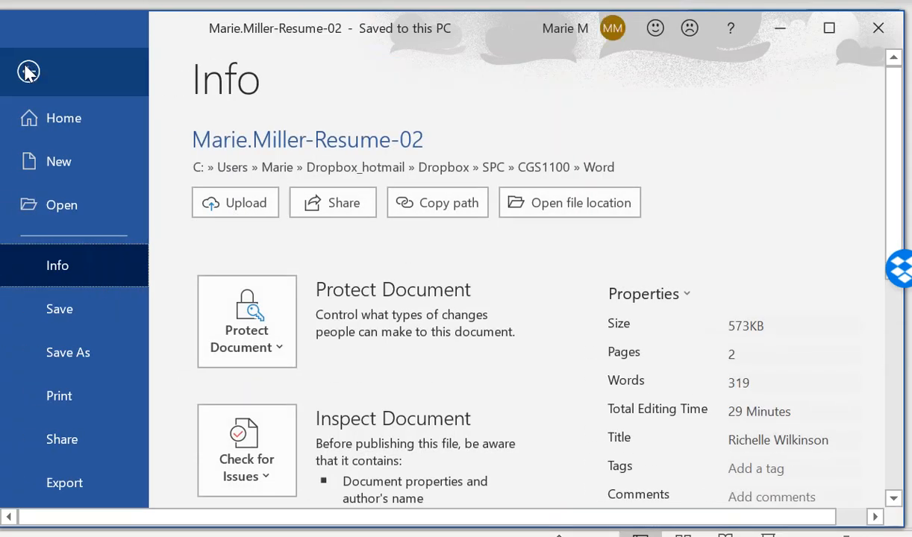
Preview both resume pages in the print view, then close Word
{"action": "left_click", "coordinate": [58, 395]}
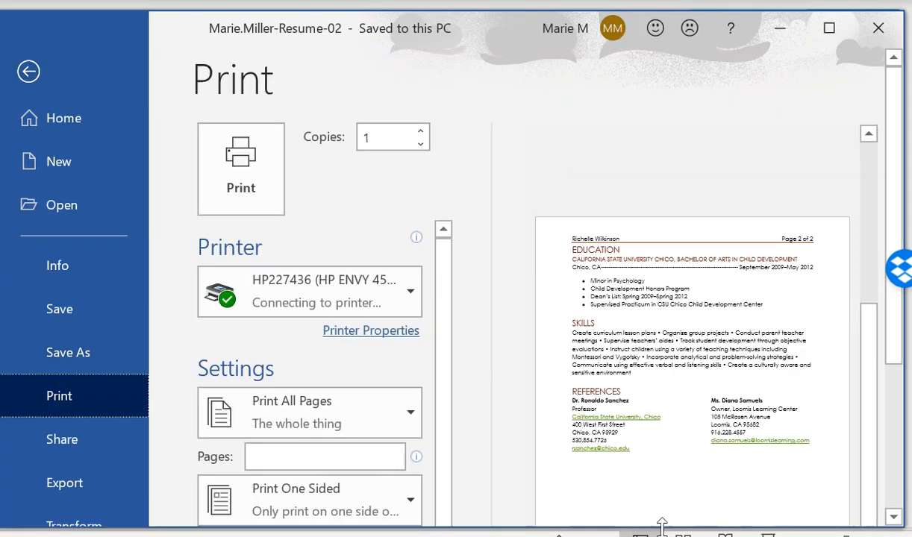
{"action": "scroll", "coordinate": [739, 396], "scroll_direction": "up", "scroll_amount": 1}
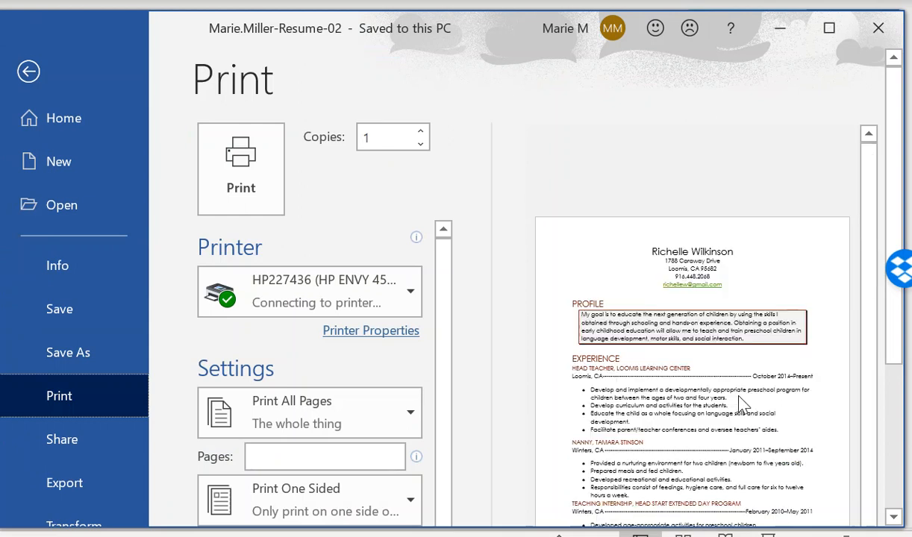
{"action": "scroll", "coordinate": [739, 402], "scroll_direction": "down", "scroll_amount": 1}
{"action": "scroll", "coordinate": [739, 401], "scroll_direction": "up", "scroll_amount": 1}
{"action": "scroll", "coordinate": [739, 402], "scroll_direction": "down", "scroll_amount": 1}
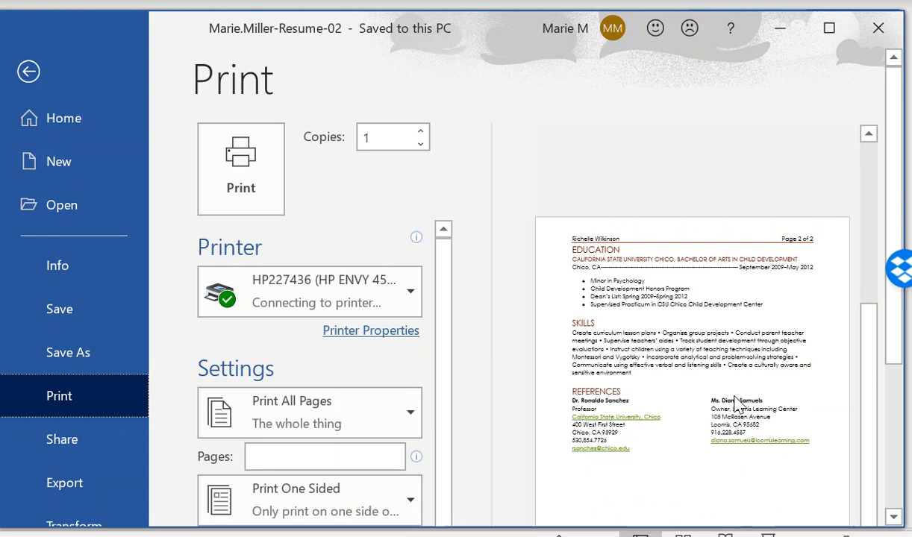
{"action": "left_click", "coordinate": [28, 72]}
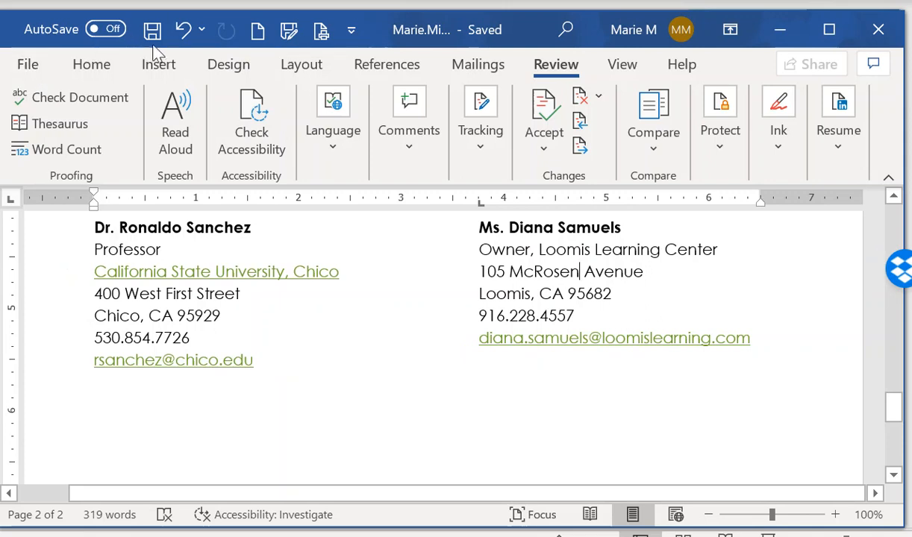
{"action": "left_click", "coordinate": [878, 29]}
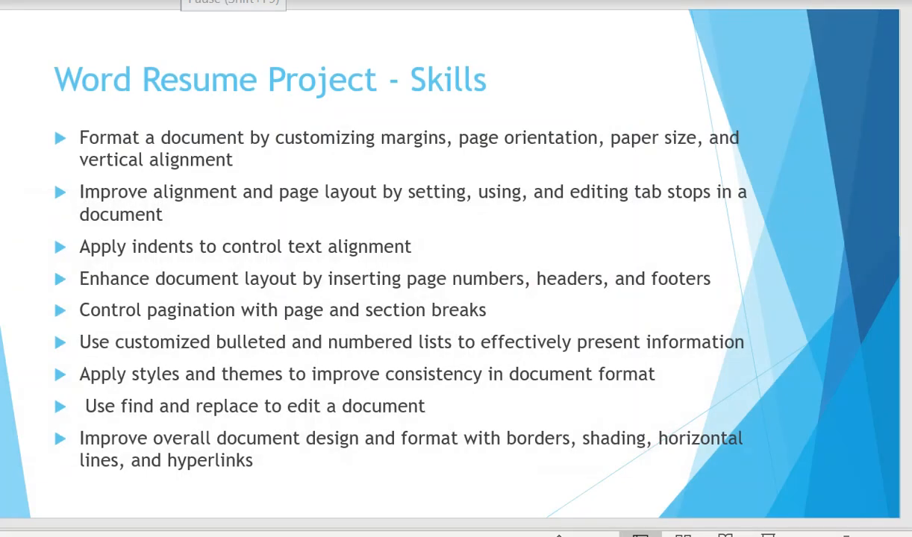